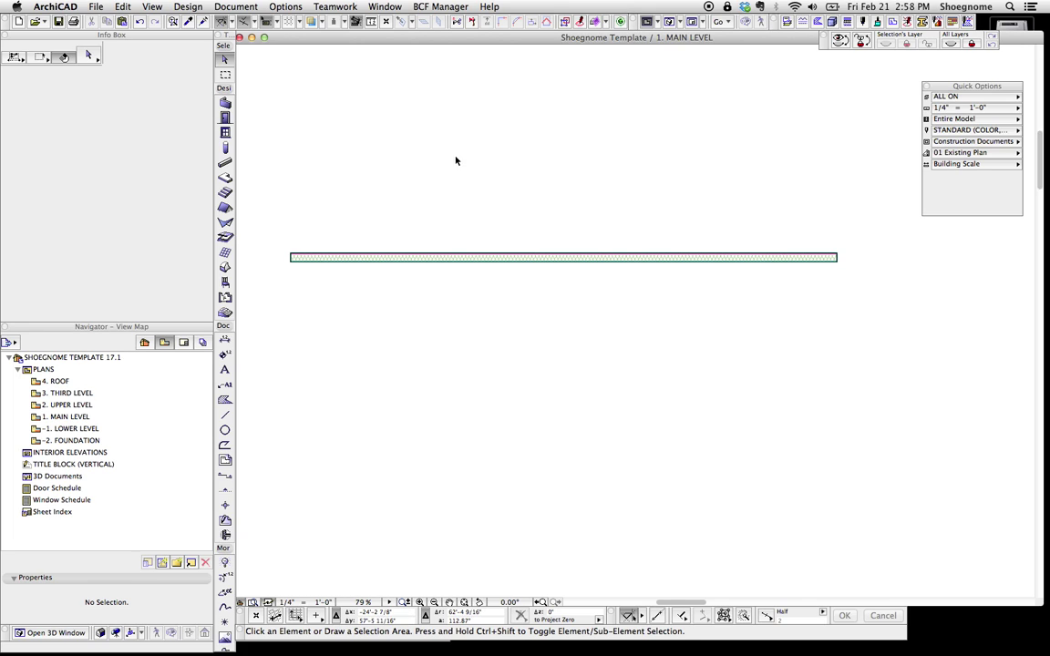
Draw an irregular seven-pointed star slab, about 14' wide and 12'-7" high, below the wall and select it.
left_click(225, 179)
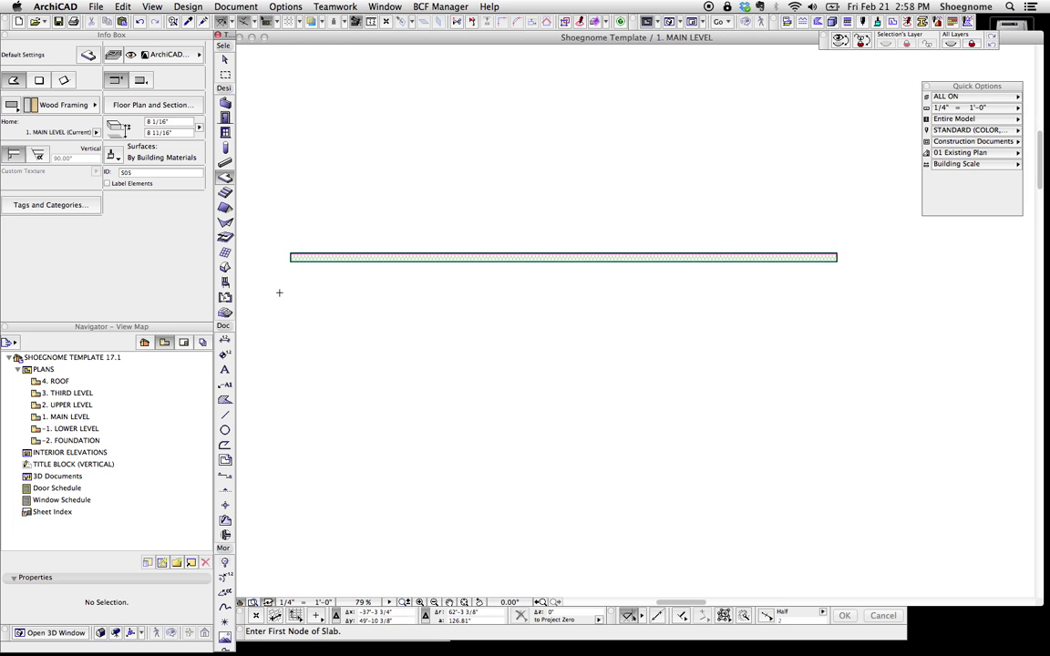
left_click(435, 405)
left_click(406, 327)
left_click(451, 371)
left_click(462, 294)
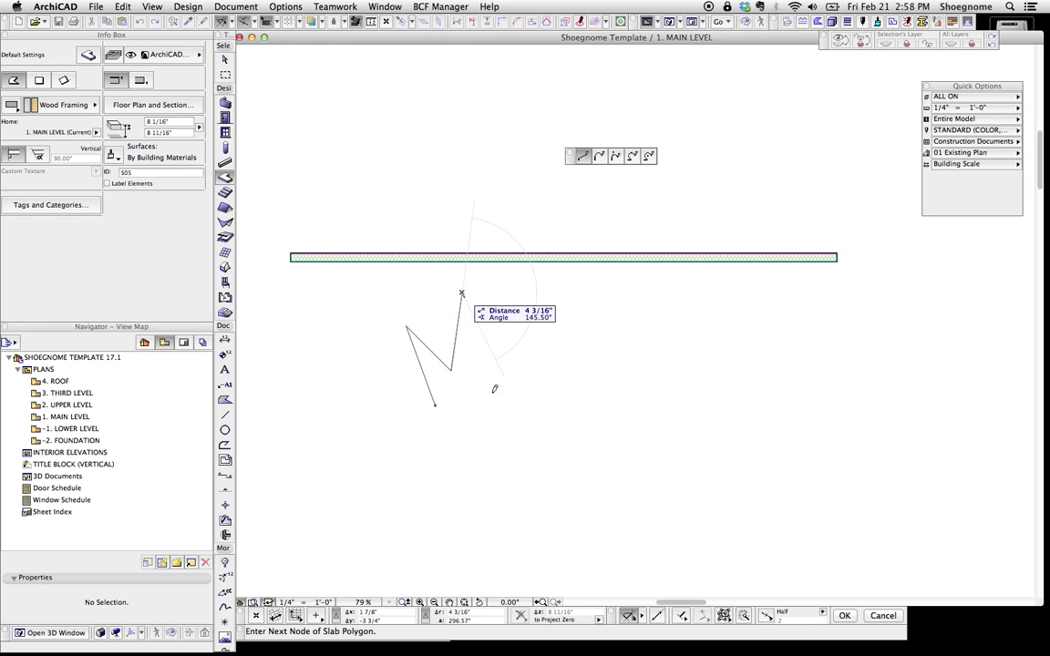
left_click(488, 396)
left_click(583, 372)
left_click(497, 430)
left_click(534, 478)
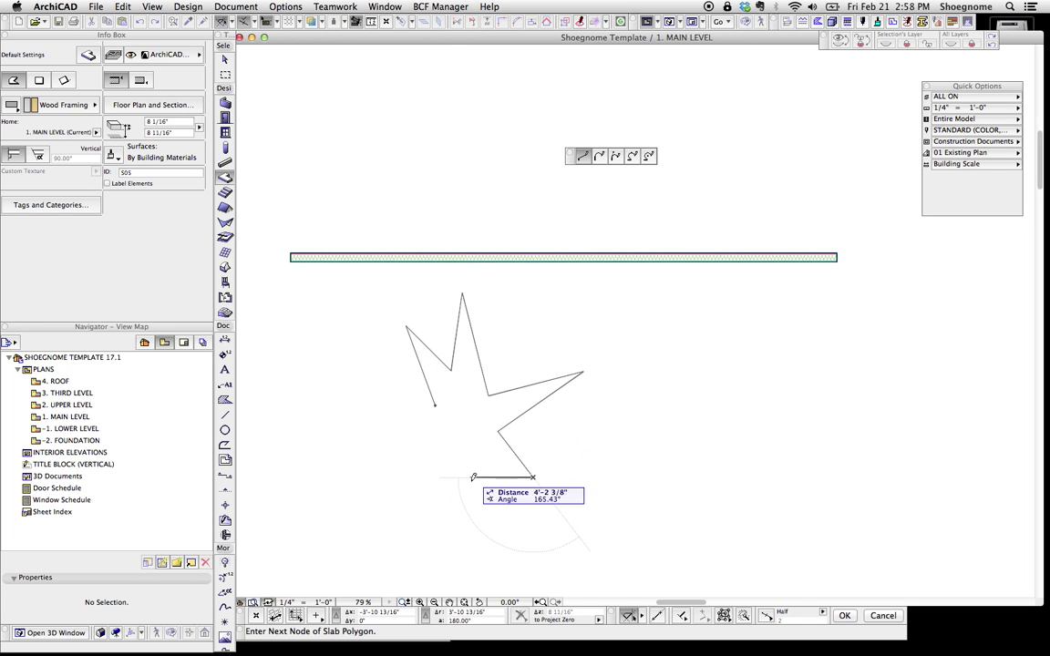
left_click(480, 436)
left_click(468, 494)
left_click(441, 448)
left_click(357, 443)
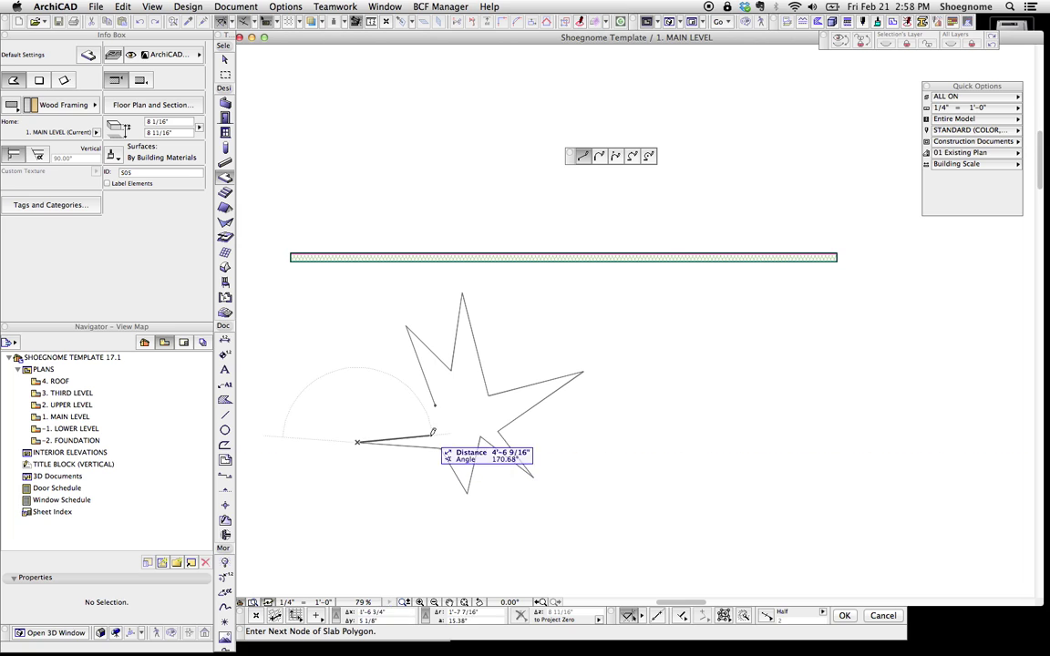
left_click(378, 371)
left_click(435, 406)
left_click(474, 398)
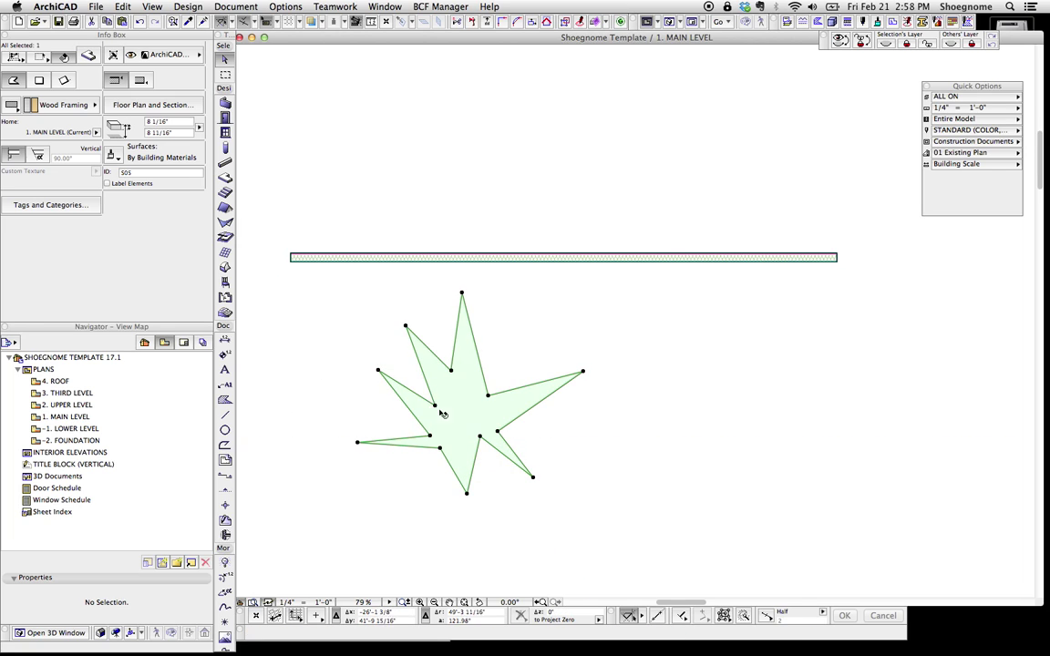
Set the ID of the selected star-shaped slab to wallhole.
scroll(422, 372, "up", 2)
middle_click_drag(424, 370, 533, 277)
double_click(158, 172)
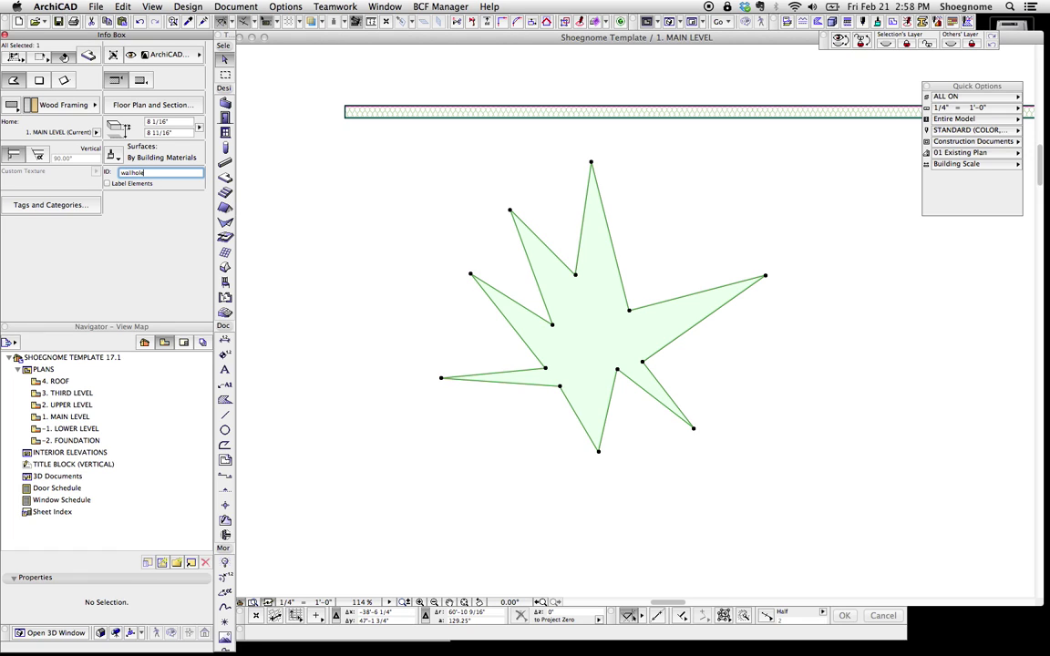
left_click(396, 198)
left_click(538, 274)
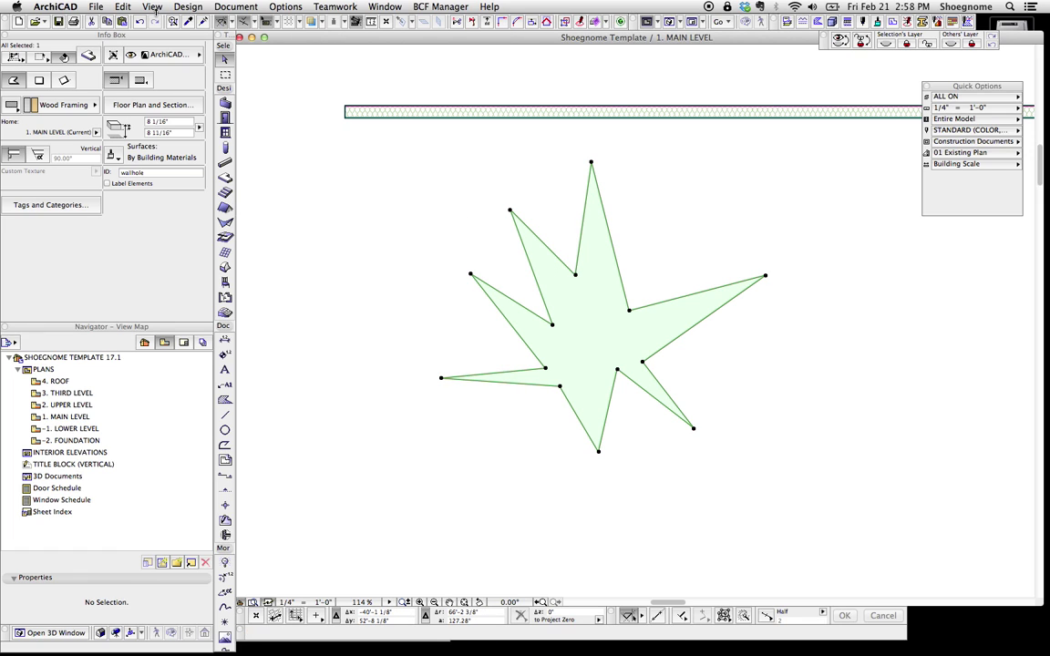
Save the selected star slab as a window named New Window 1 in the Embedded Library, accepting the default settings.
left_click(96, 7)
mouse_move(168, 179)
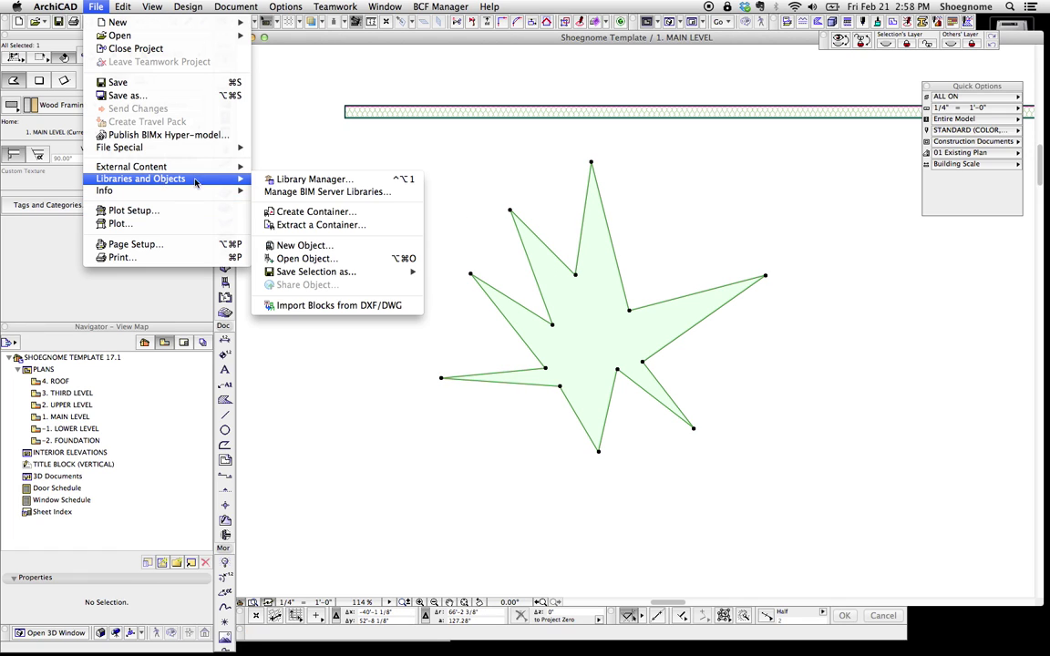
mouse_move(364, 272)
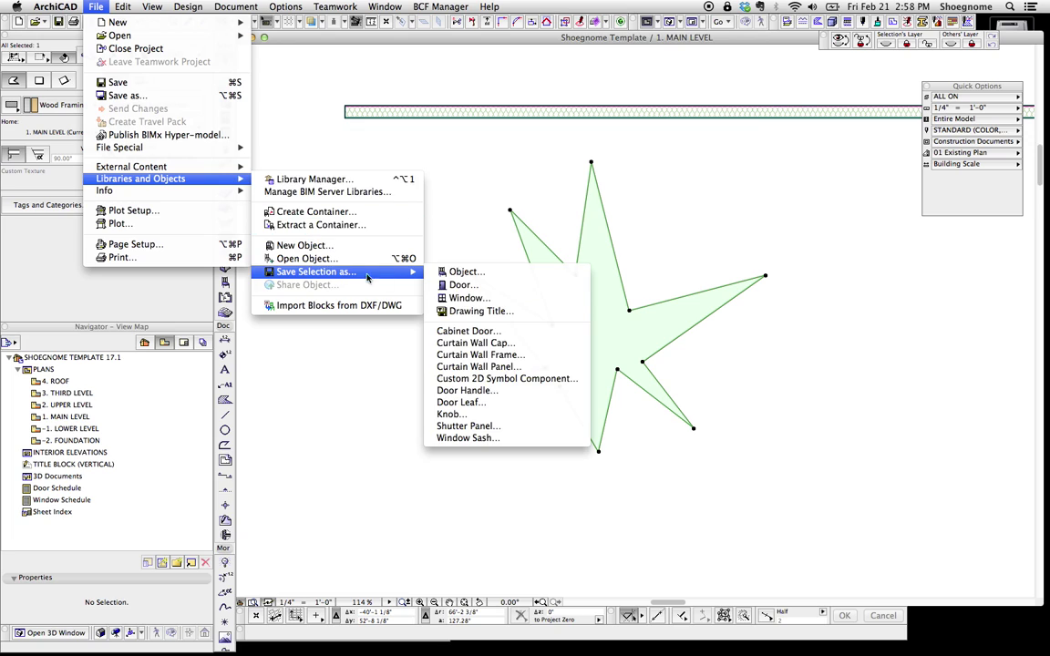
left_click(468, 299)
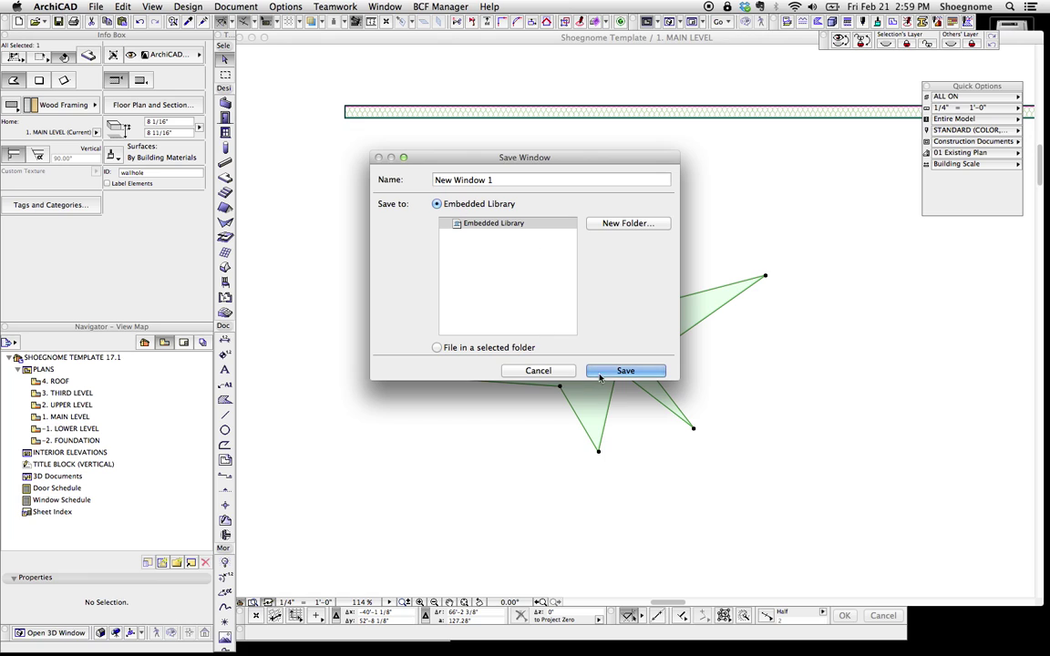
left_click(625, 370)
left_click(653, 390)
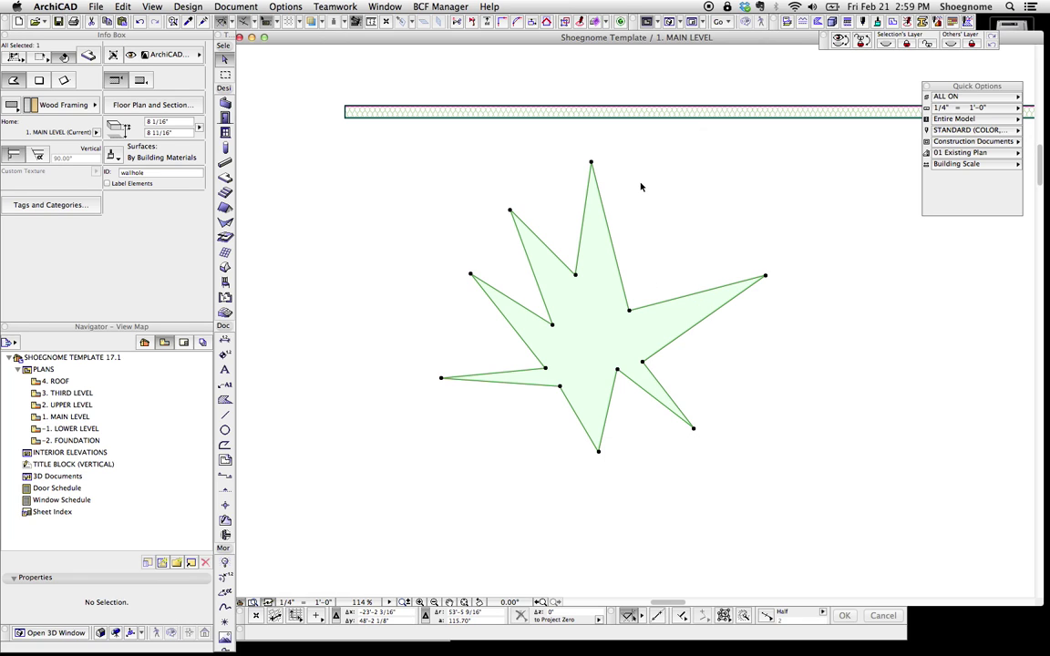
Place the custom window New Window 1 in the horizontal wall above the star slab.
scroll(547, 209, "right", 3)
scroll(547, 210, "up", 2)
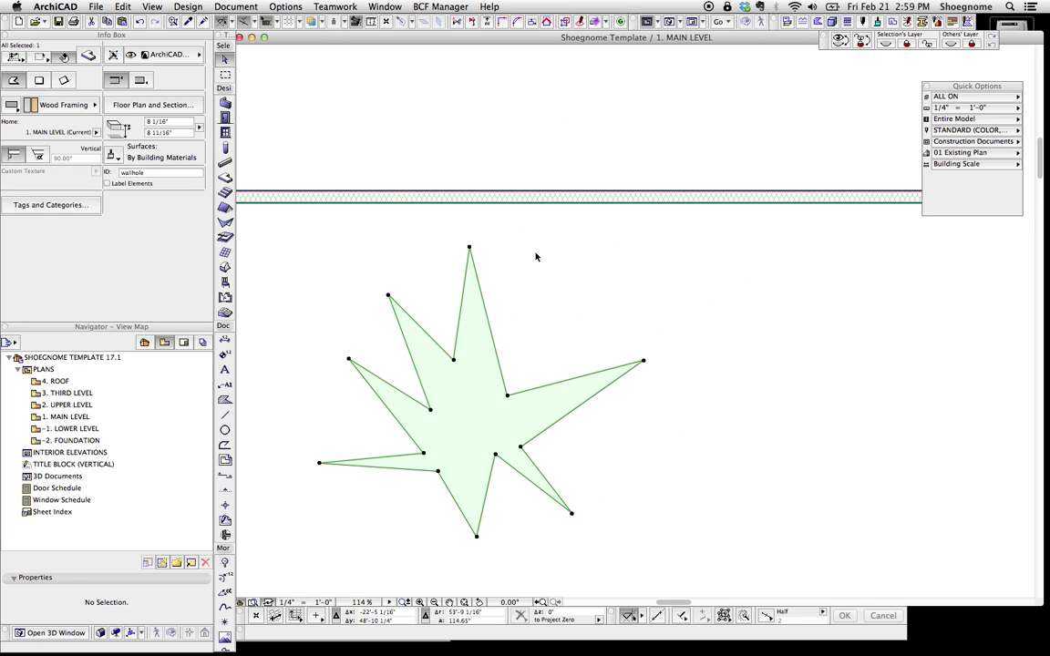
left_click(446, 256)
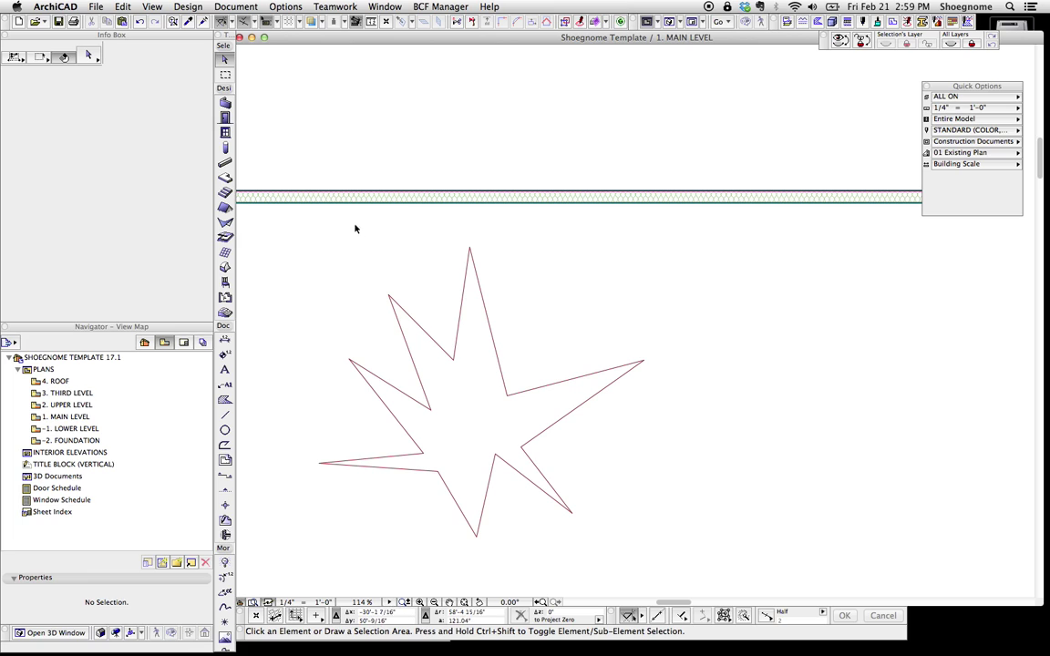
left_click(226, 133)
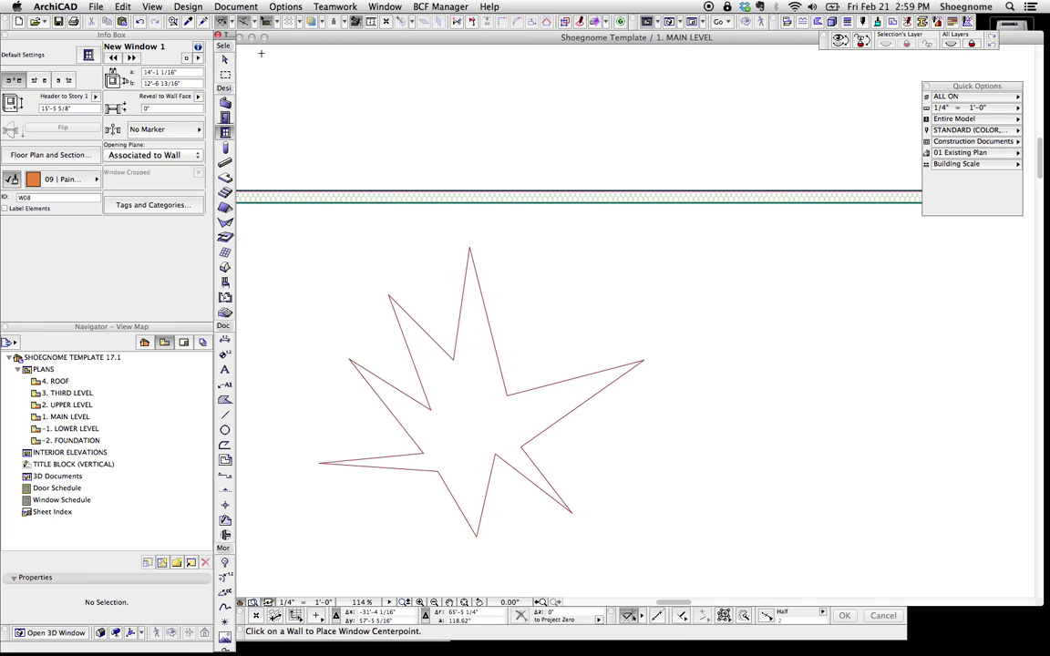
left_click(598, 199)
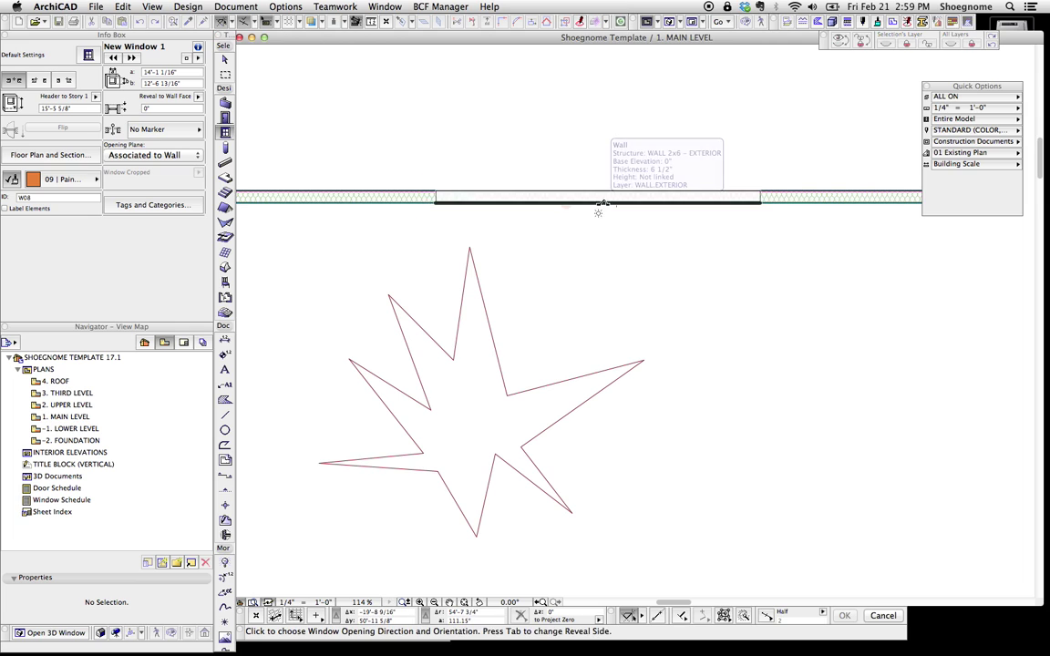
left_click(620, 237)
key("Escape")
Clear the selection and show the whole model in 3D.
left_click(795, 202)
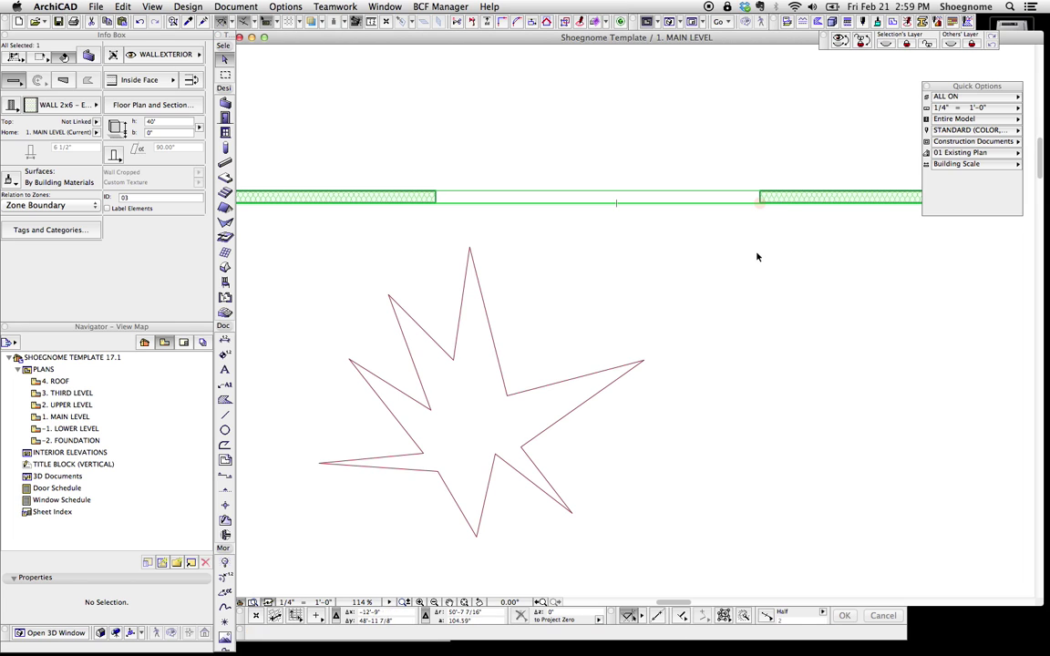
left_click(758, 267)
key("F3")
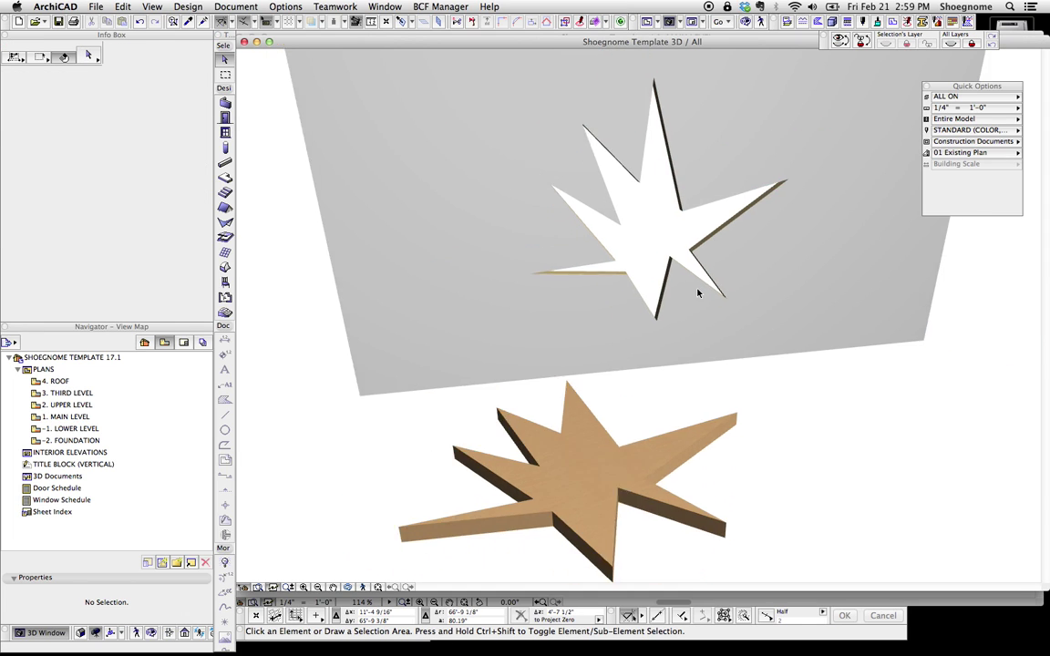
Examine the star-shaped opening in the wall and the cut surfaces along its inner edges up close.
mouse_move(642, 274)
middle_mouse_down("shift")
mouse_move(640, 254)
mouse_move(445, 270)
mouse_move(801, 274)
mouse_move(553, 272)
mouse_move(674, 274)
mouse_move(651, 257)
middle_mouse_up("shift")
left_click(671, 302)
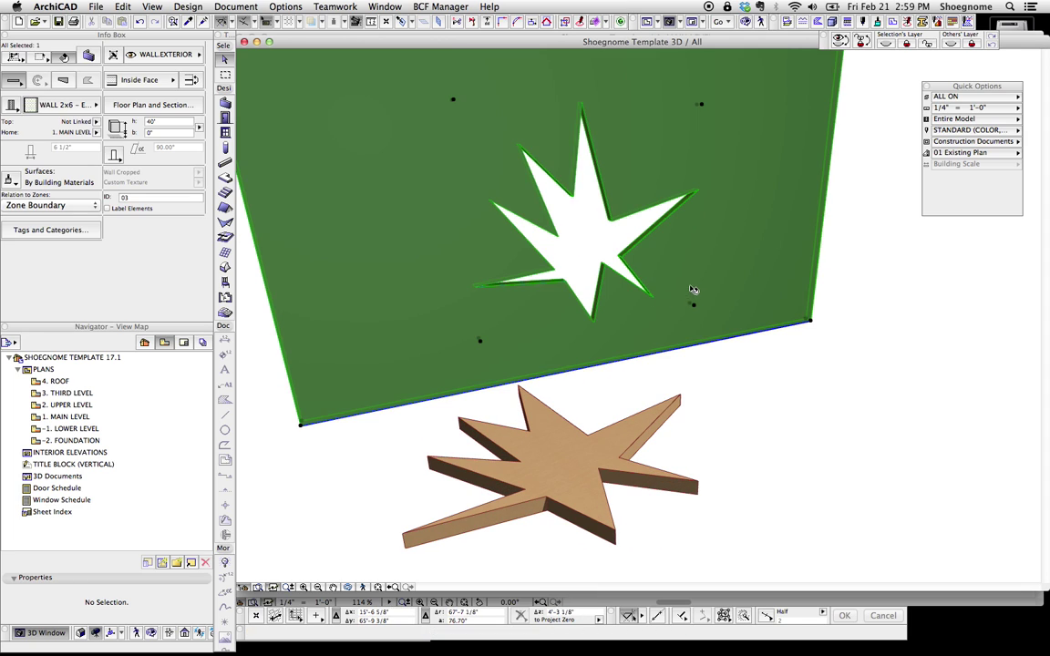
key("Escape")
scroll(648, 269, "up", 5)
key("o")
middle_click_drag(593, 252, 614, 188, "shift")
left_click(619, 224)
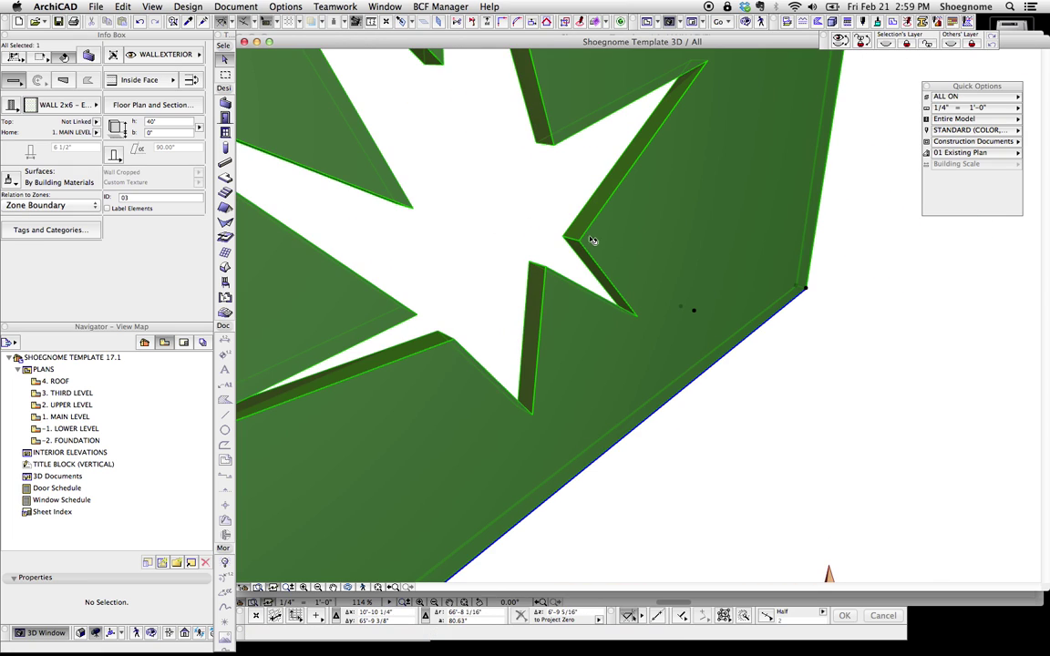
key("Escape")
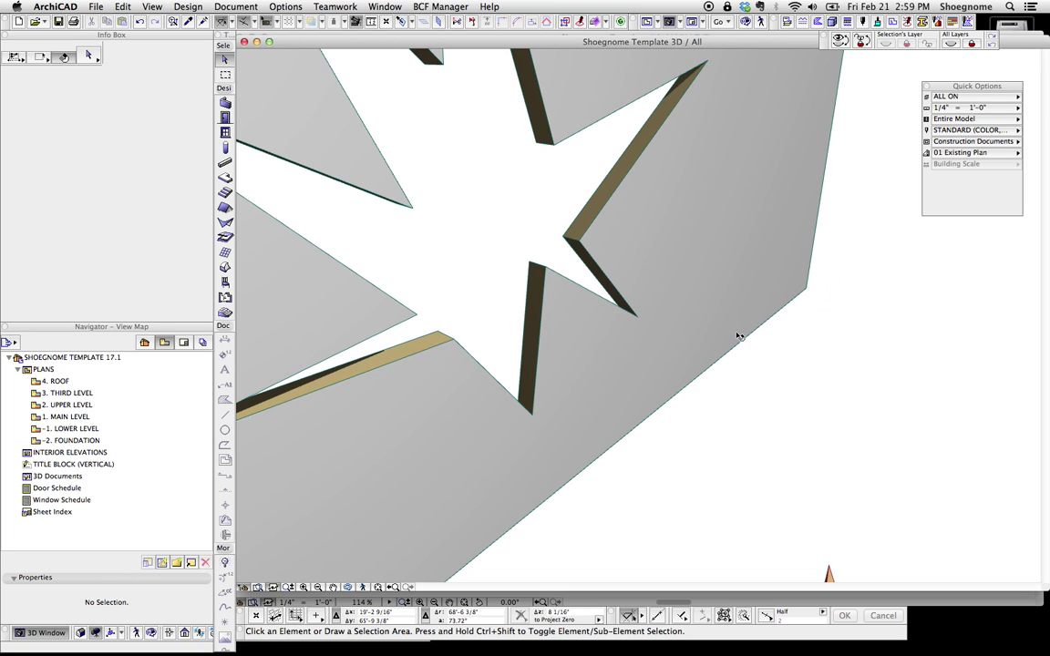
left_click(736, 335)
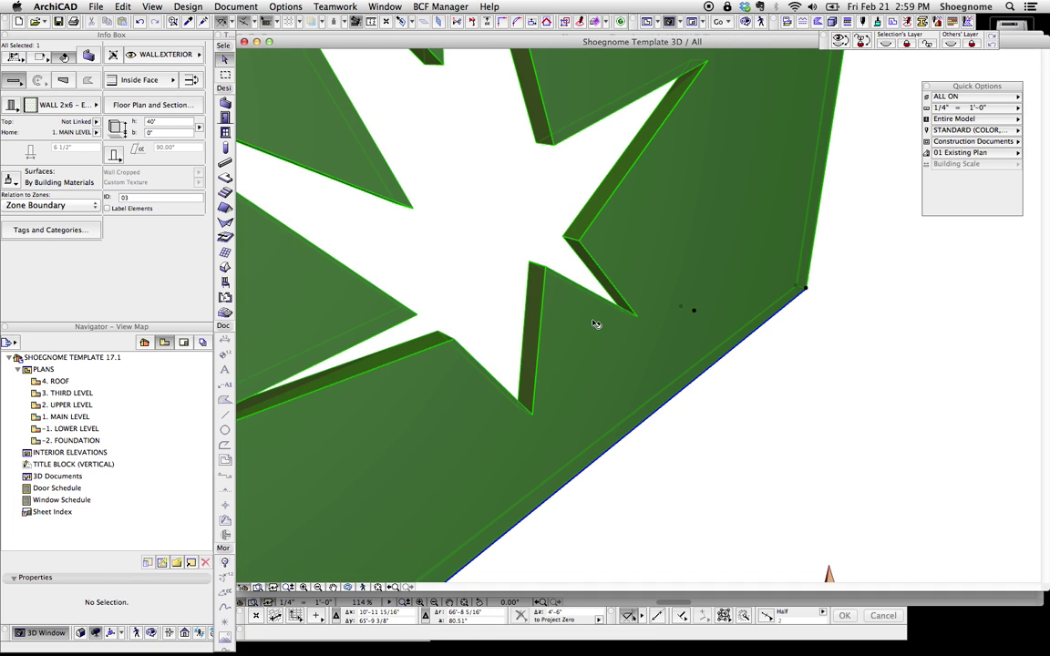
left_click(761, 401)
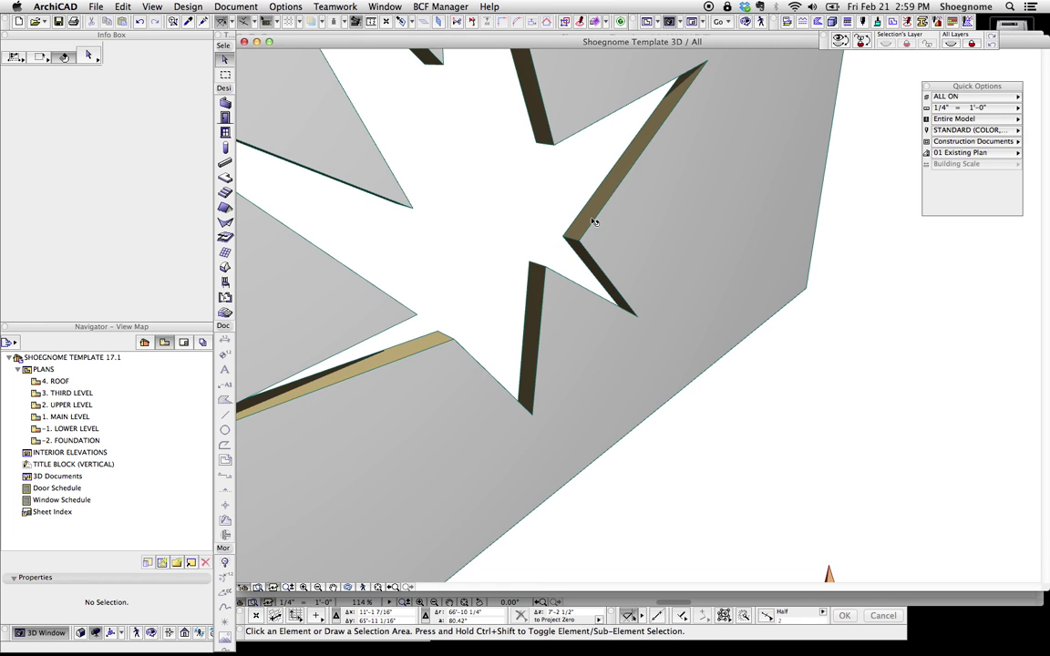
middle_click_drag(583, 240, 701, 227, "shift")
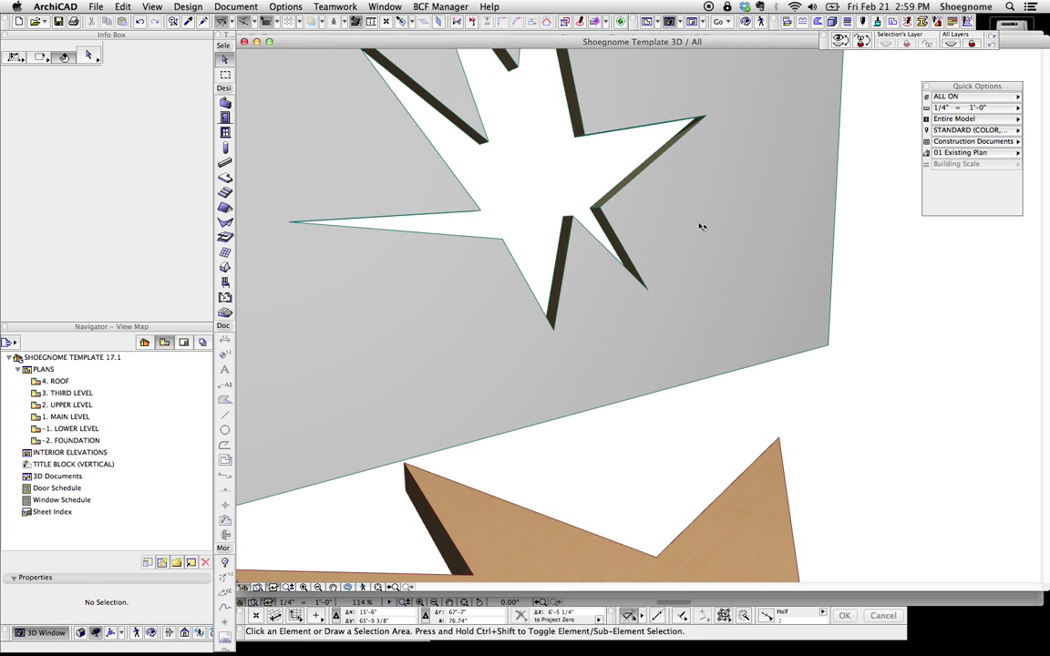
Flip the wall with the star-shaped opening about its reference line.
left_click(563, 324)
left_click(193, 83)
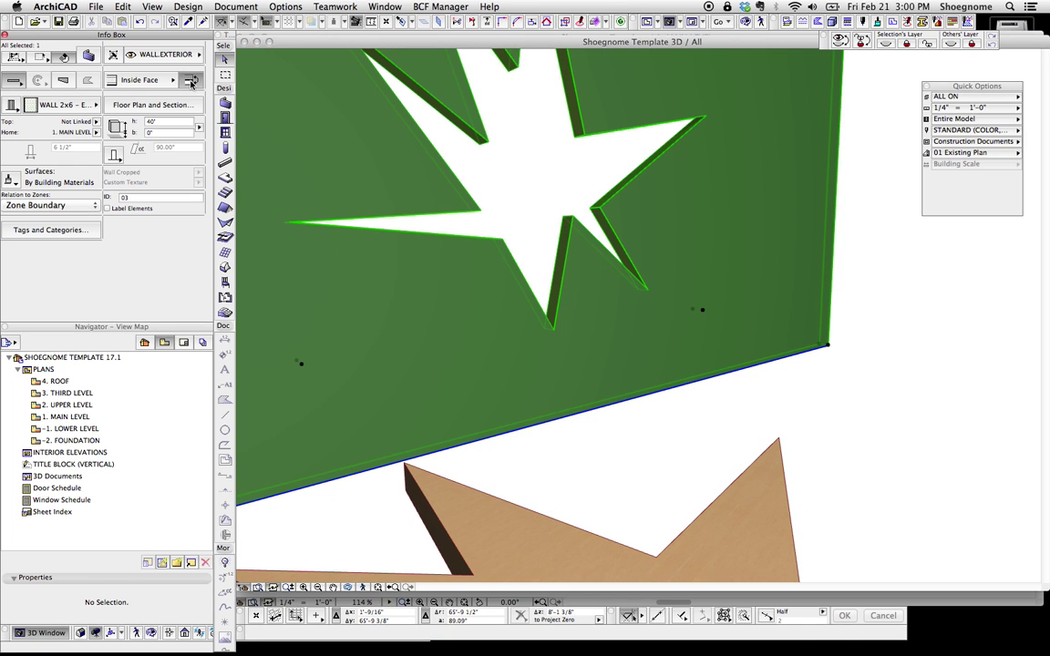
key("Escape")
Inspect the opposite side of the flipped wall and the edges of its star-shaped opening.
middle_click_drag(606, 377, 714, 398, "shift")
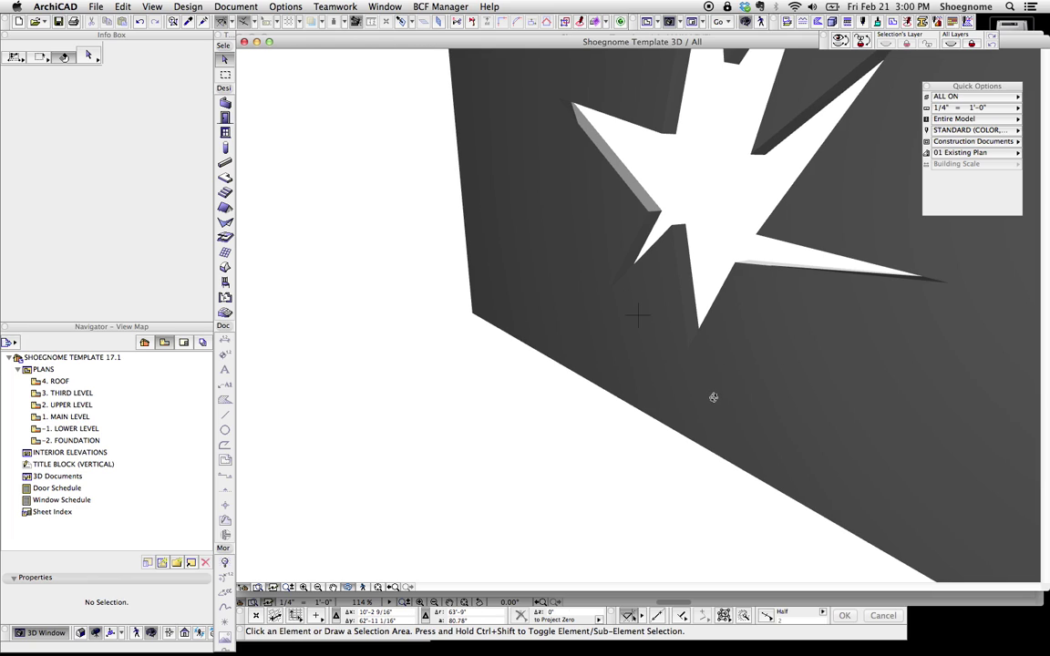
left_click(717, 389)
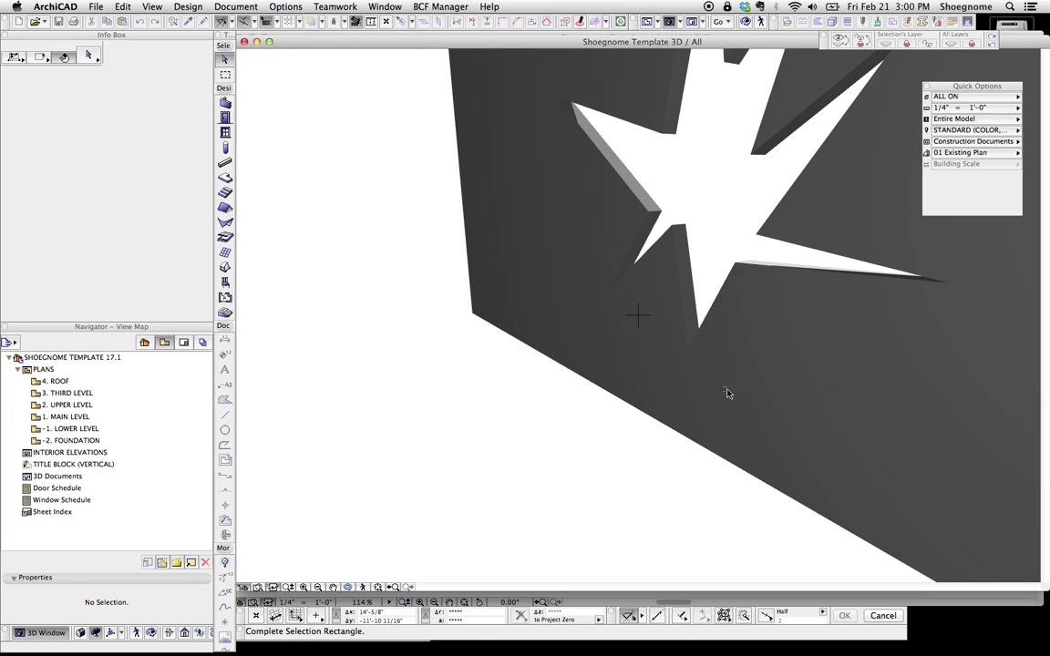
left_click(489, 253)
left_click(472, 312)
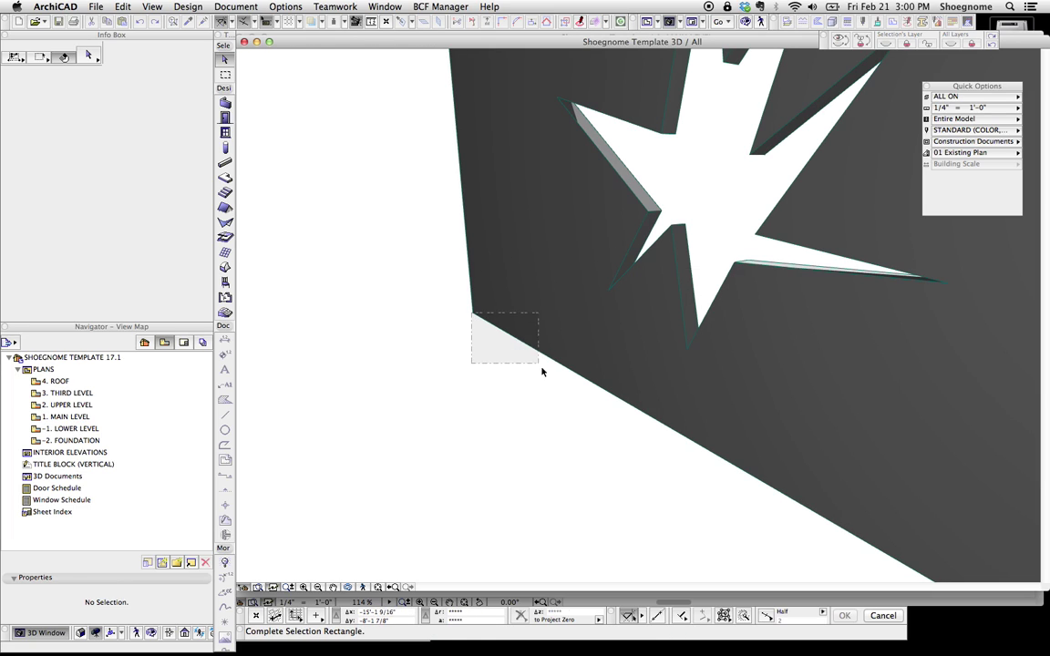
left_click(577, 371)
scroll(578, 347, "down", 5)
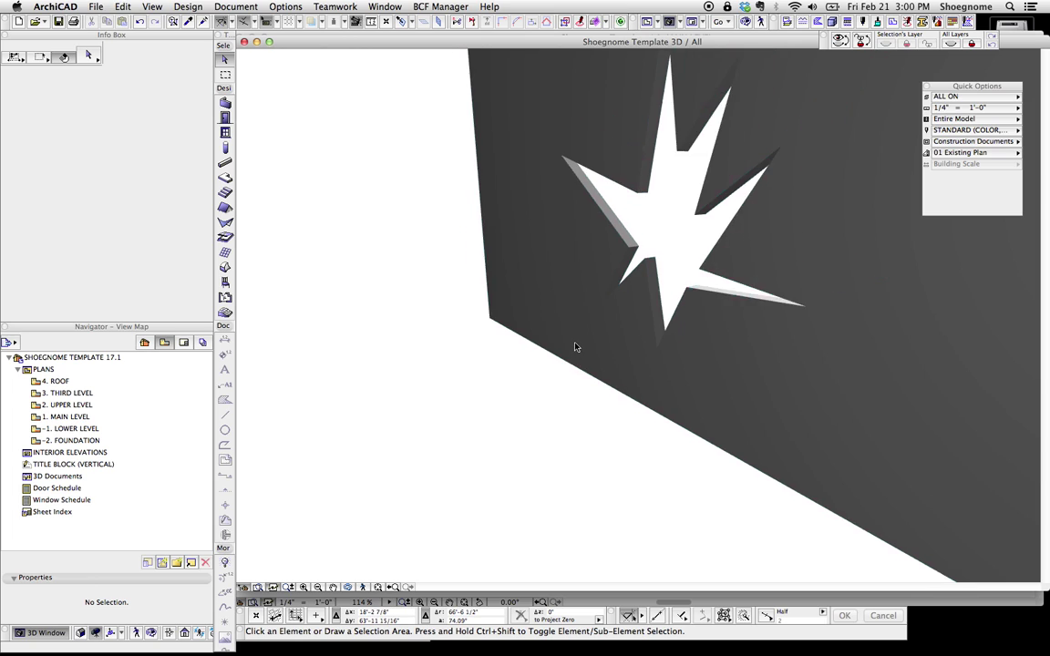
middle_click_drag(578, 347, 553, 385)
scroll(474, 364, "up", 6)
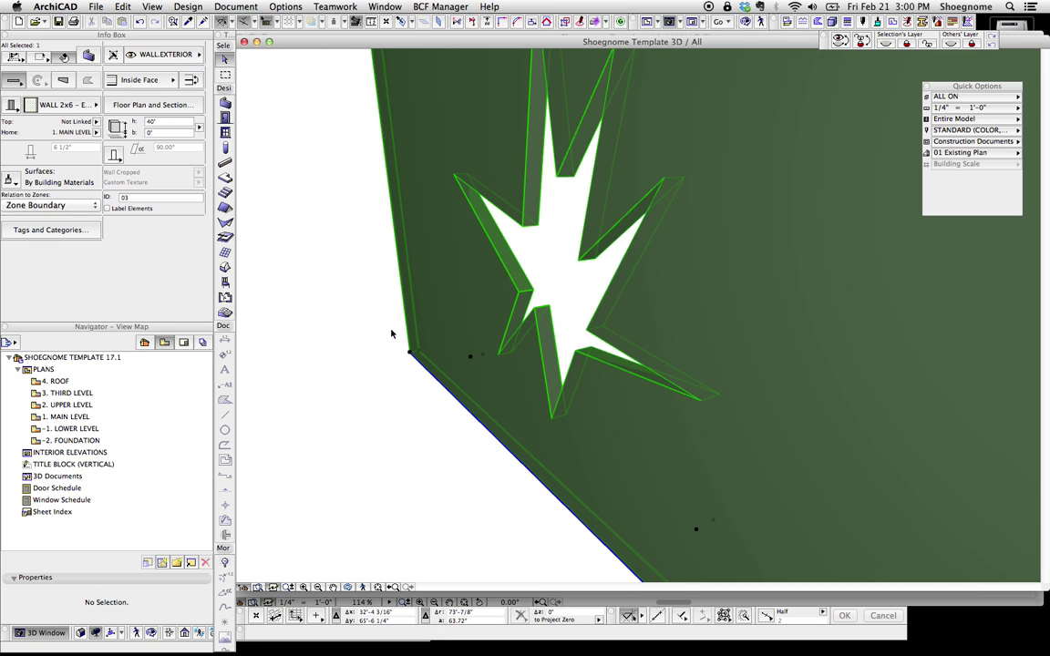
left_click(565, 316)
key("o")
Set the thickness of the star-shaped slab in front of the wall to 3".
left_click_drag(609, 334, 466, 412)
left_click(466, 412)
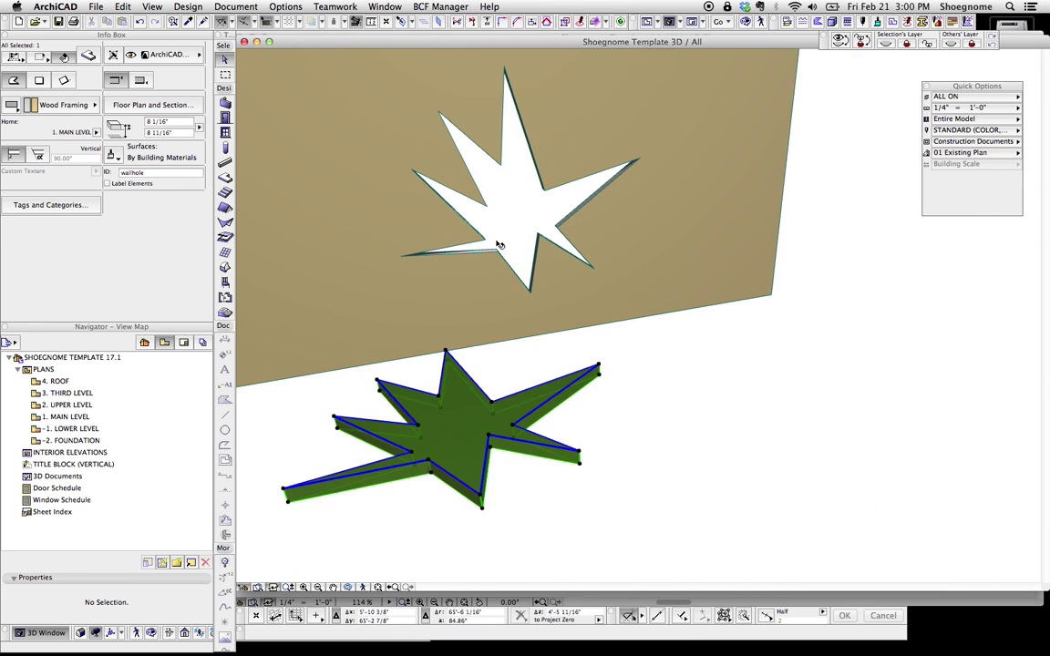
left_click(170, 101)
type("3/")
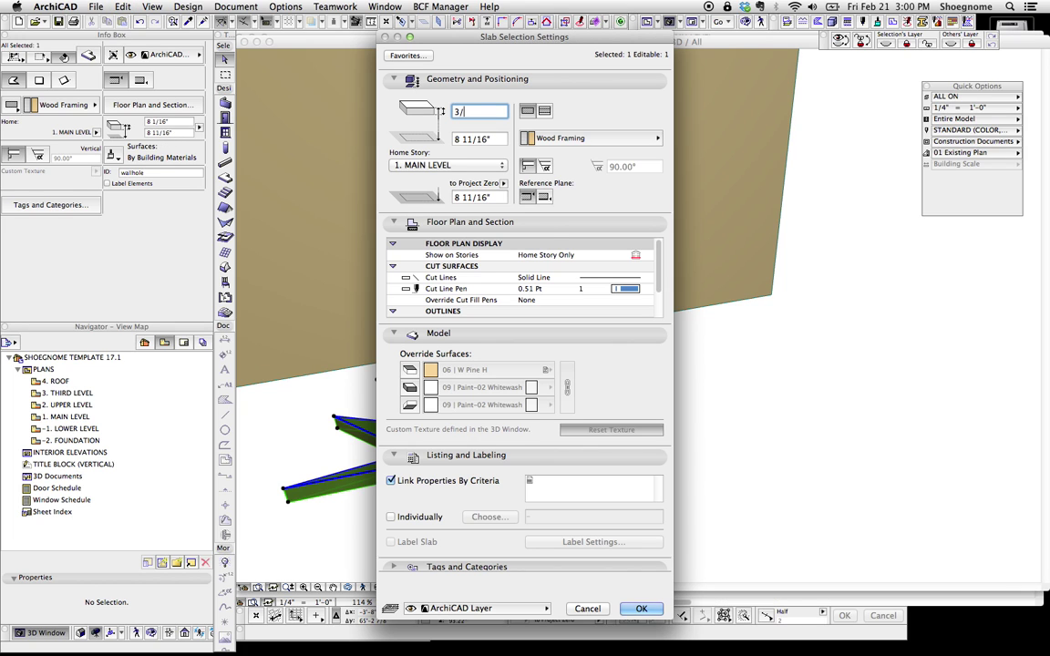
key("Return")
key("Escape")
Change the ID of the thinned star slab to wallniche.
middle_click_drag(510, 392, 553, 428, "shift")
left_click(553, 425)
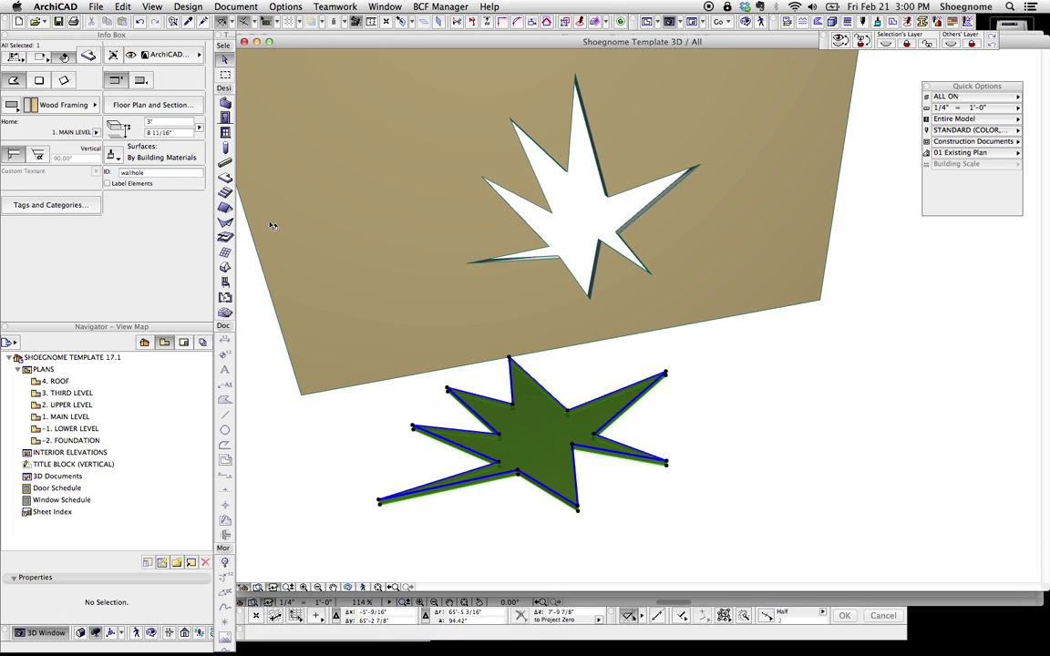
left_click(145, 173)
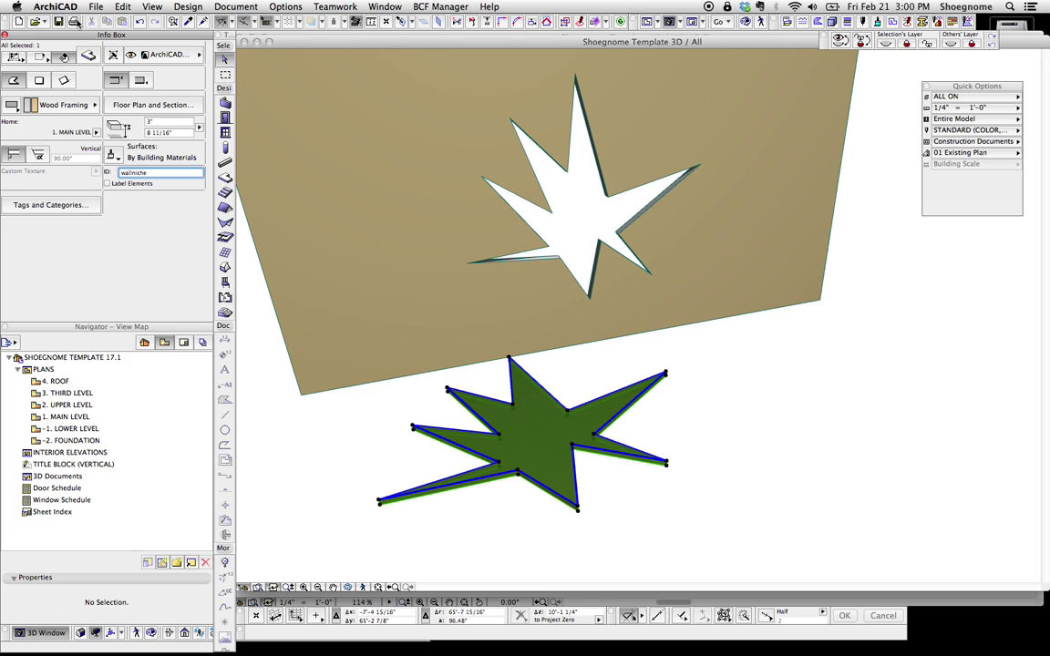
left_click(527, 438)
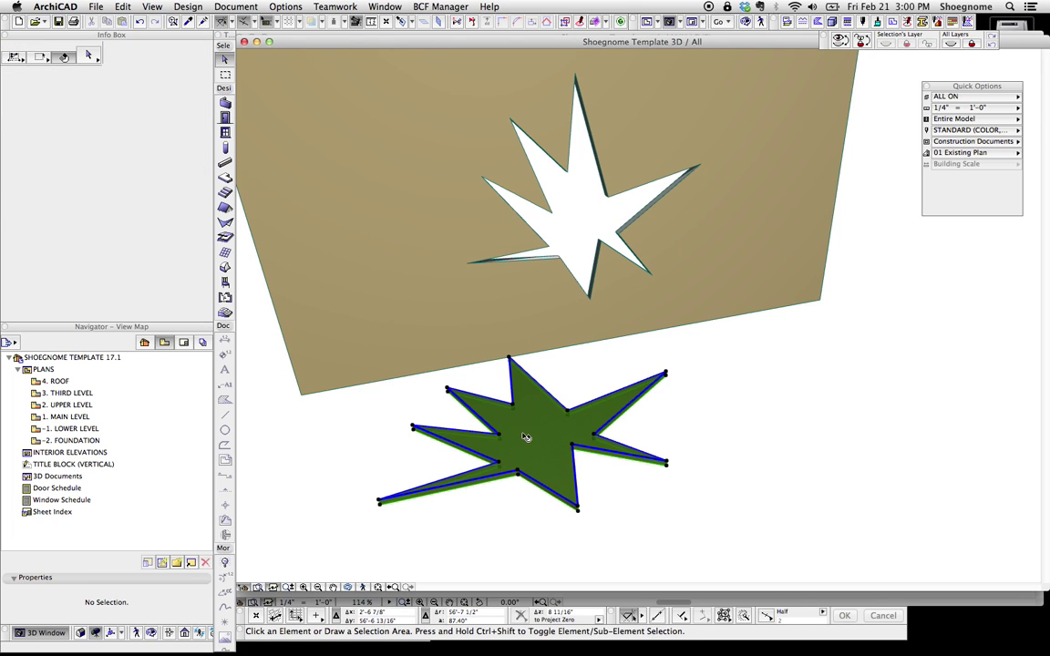
Save the selected wallniche star slab as window object New Window 2 in the Embedded Library, with the Horizontal Plane parallel to the wall.
left_click(94, 7)
mouse_move(162, 178)
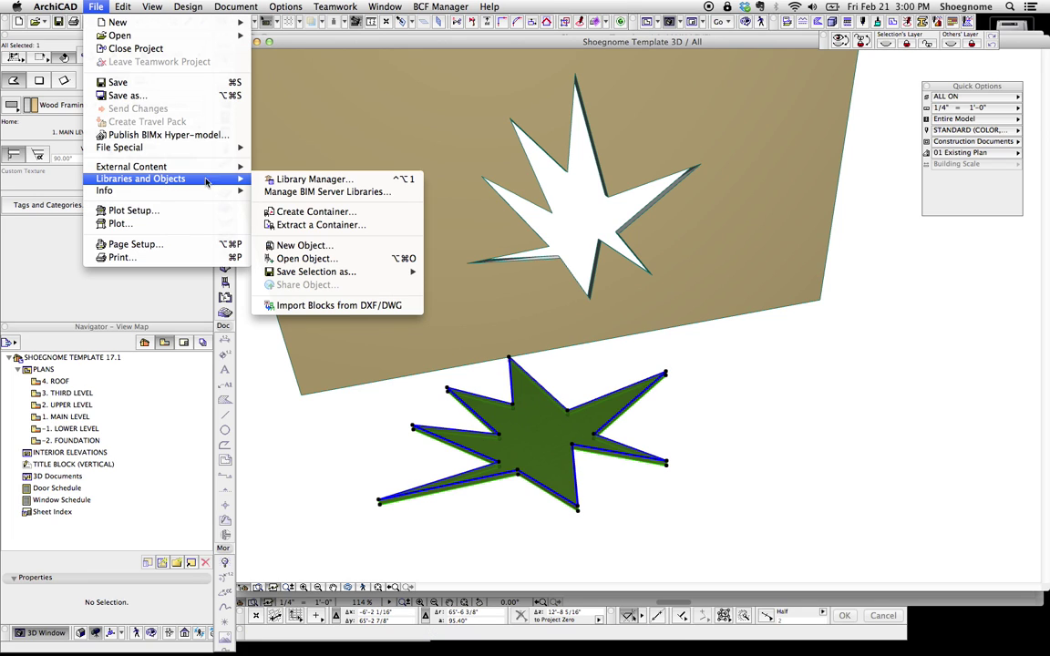
mouse_move(342, 272)
left_click(460, 297)
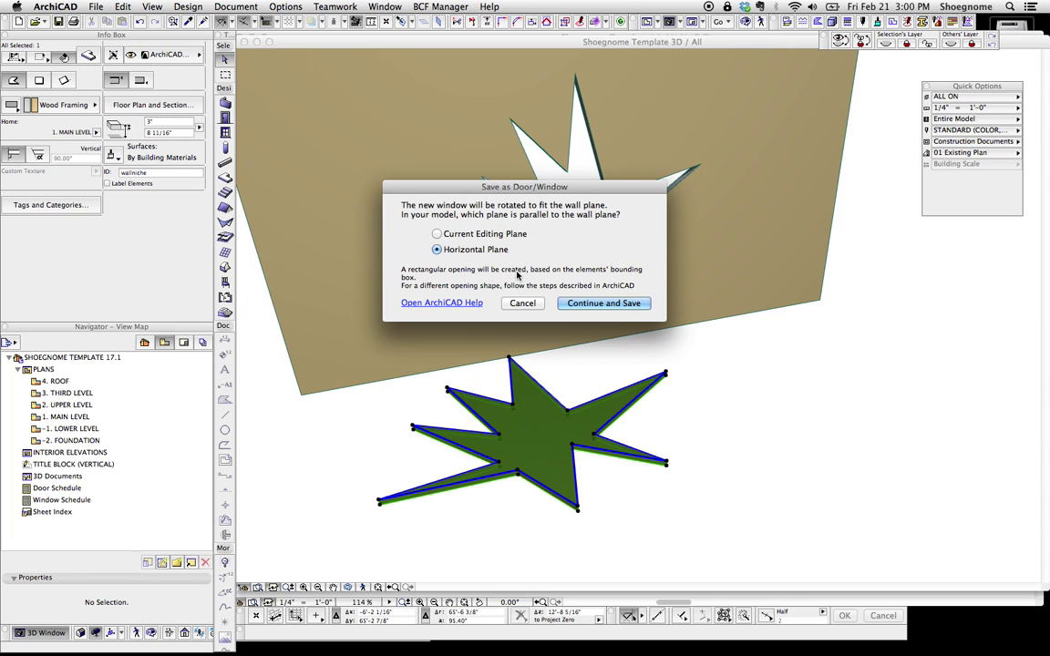
left_click(603, 303)
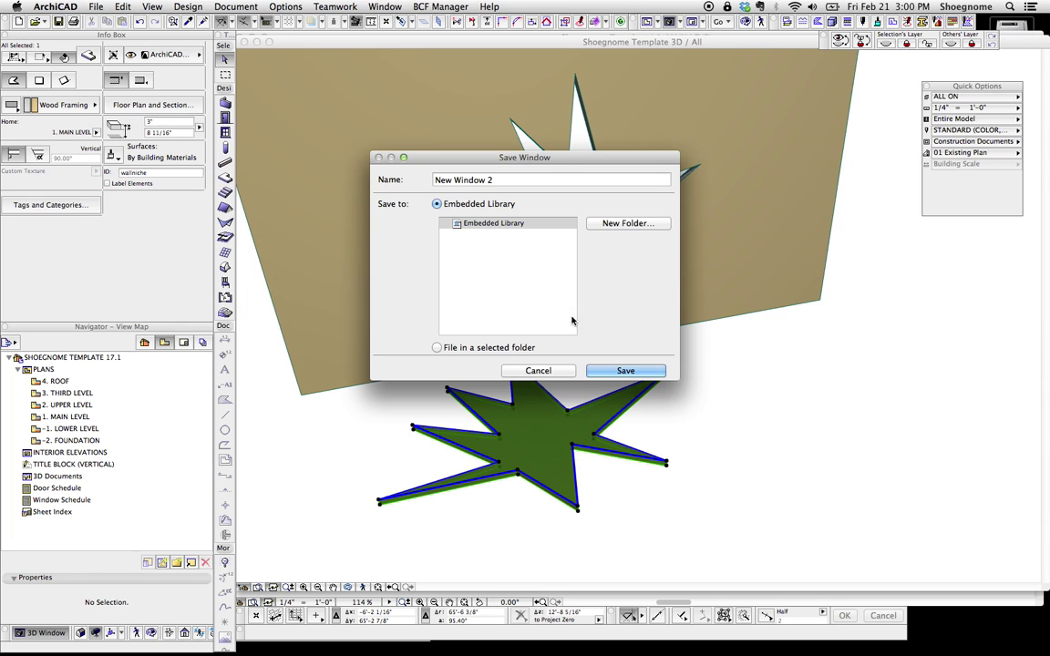
left_click(625, 371)
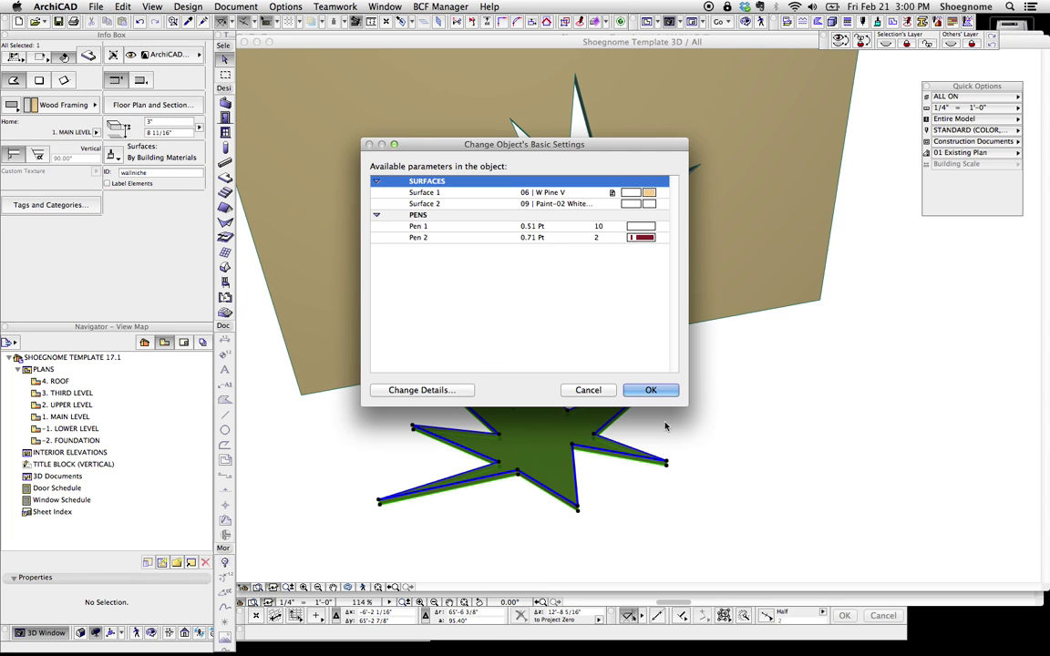
left_click(651, 390)
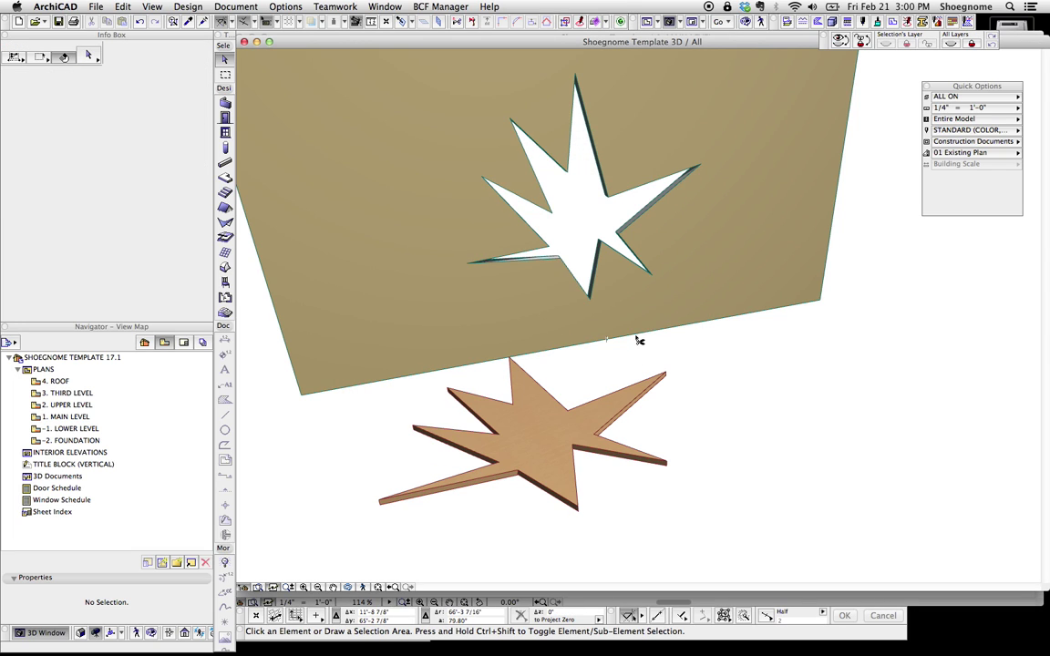
Move the star-shaped window along the wall toward the nearer wall end.
left_click(653, 284)
key("Escape")
left_click(697, 284)
key("super+d")
left_click(698, 283)
left_click(801, 273)
Place a copy of the star-shaped window farther along the wall and switch the copy to New Window 2.
key("super+d")
left_click(801, 271)
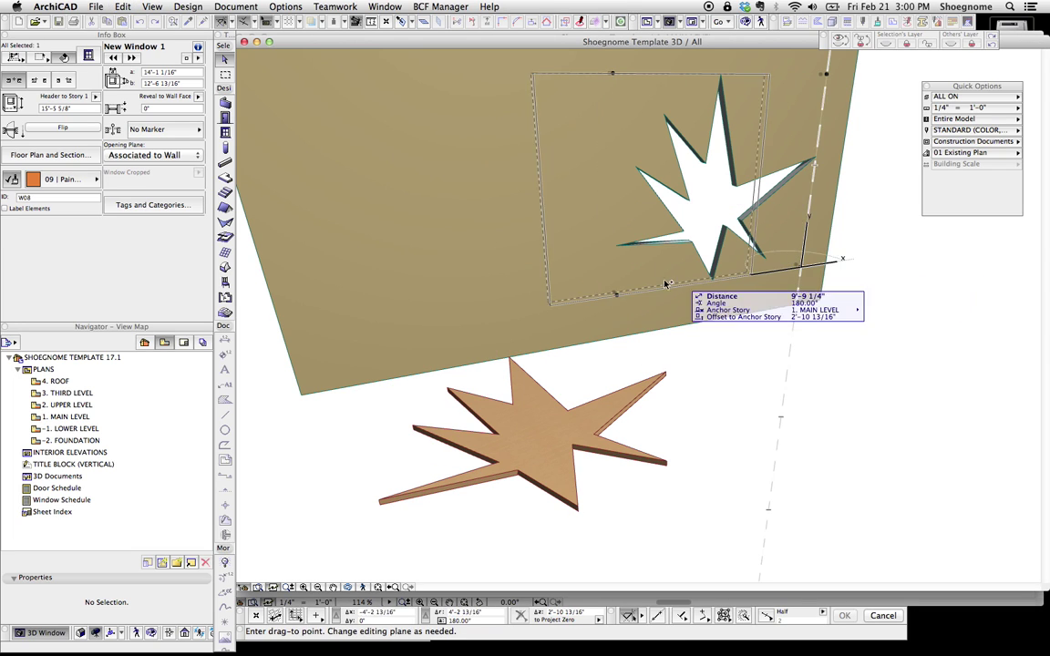
left_click(580, 294)
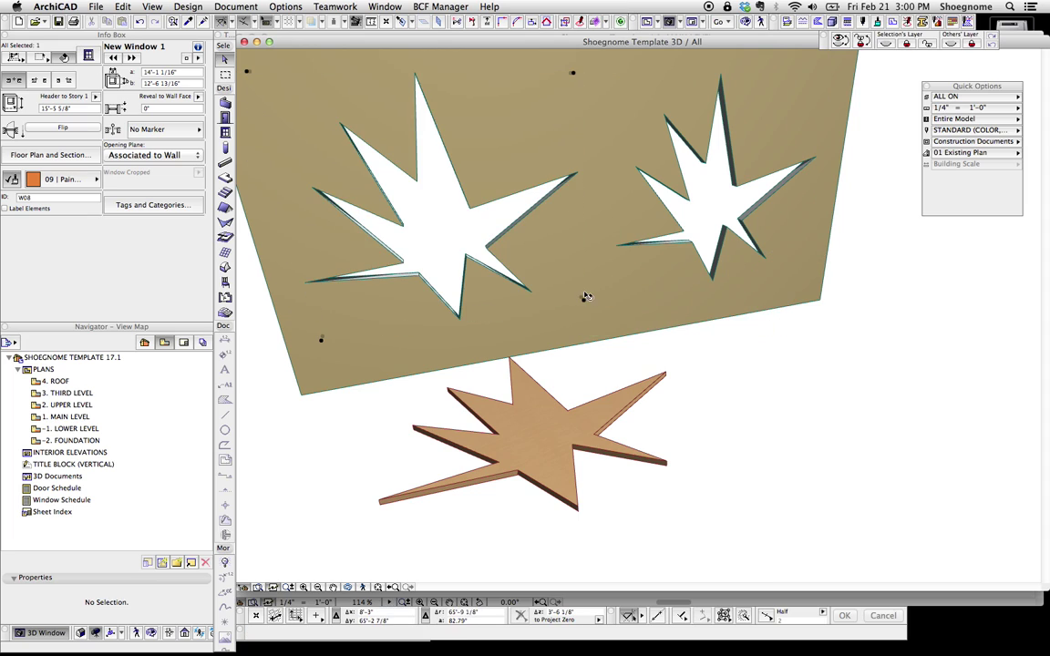
left_click(134, 59)
key("Escape")
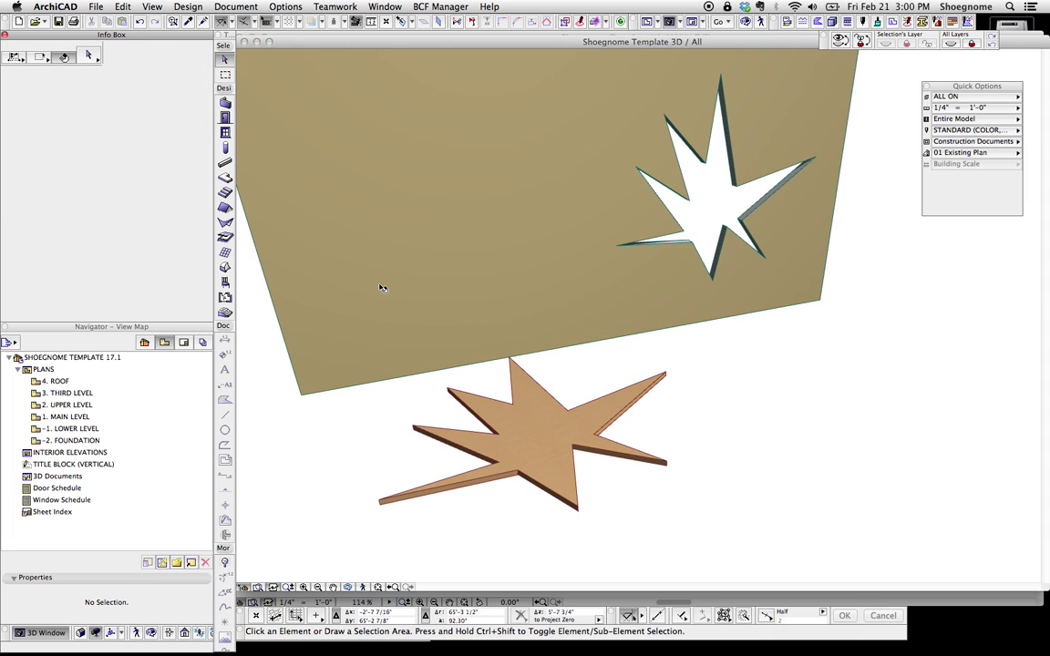
Examine the opposite face of the wall and the edges of the New Window 2 niche.
mouse_move(383, 288)
middle_mouse_down("shift")
mouse_move(698, 328)
mouse_move(760, 323)
mouse_move(666, 315)
mouse_move(637, 293)
mouse_move(727, 331)
mouse_move(640, 370)
mouse_move(591, 367)
middle_mouse_up("shift")
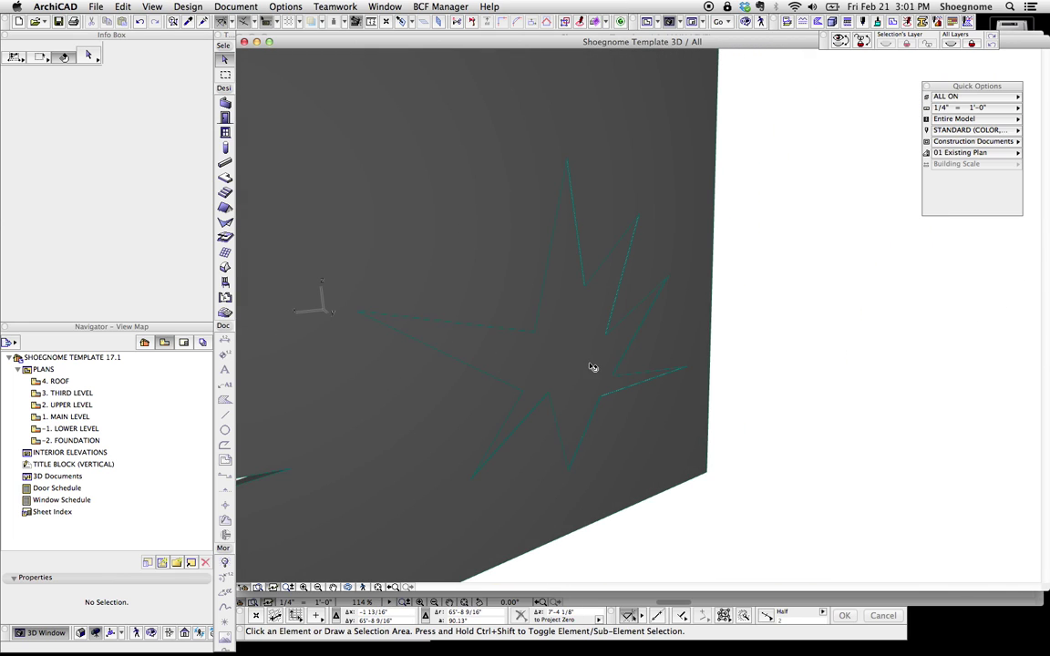
left_click(601, 395)
key("Escape")
left_click(571, 473)
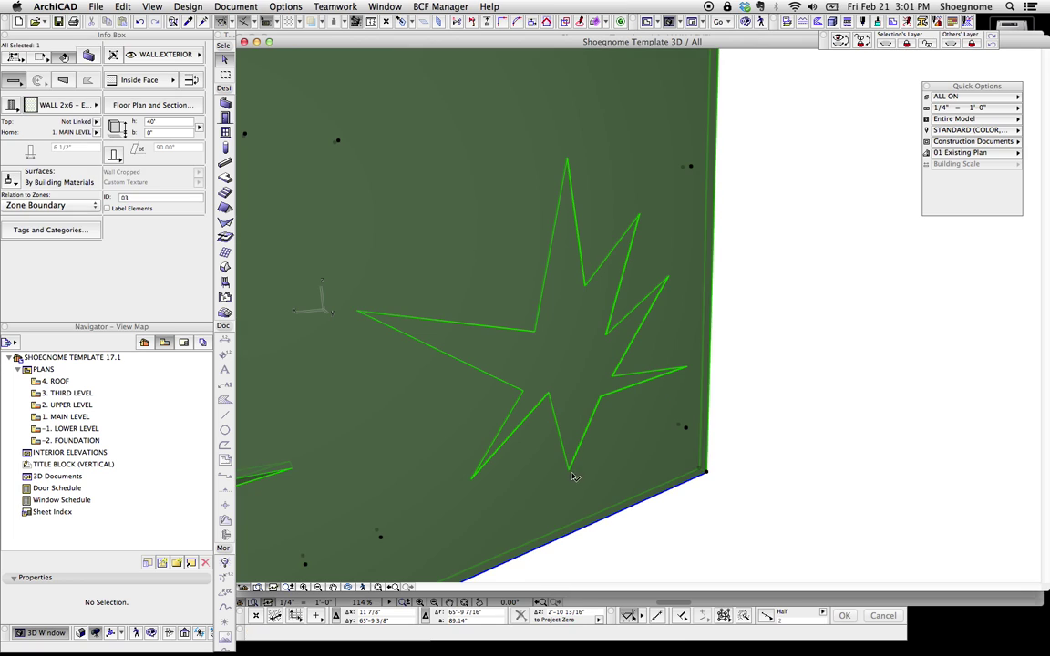
left_click(685, 428)
middle_click_drag(684, 432, 665, 409, "shift")
key("Escape")
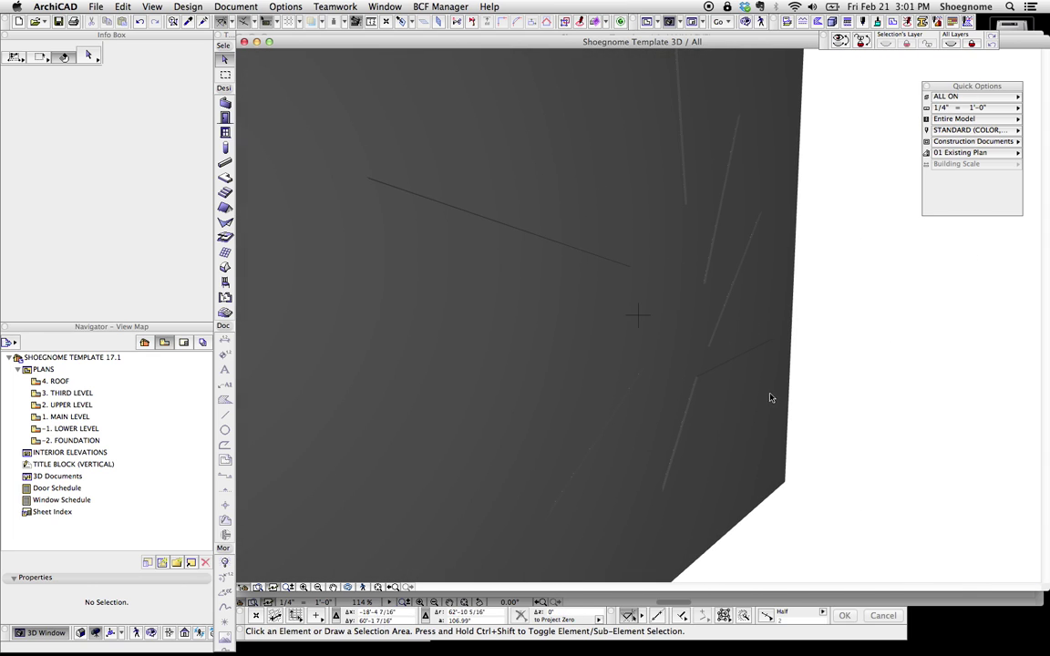
Draw a section line parallel to the wall in the Main Level plan, looking toward the wall and the star slab.
key("F2")
scroll(658, 366, "down", 5)
scroll(262, 292, "up", 1)
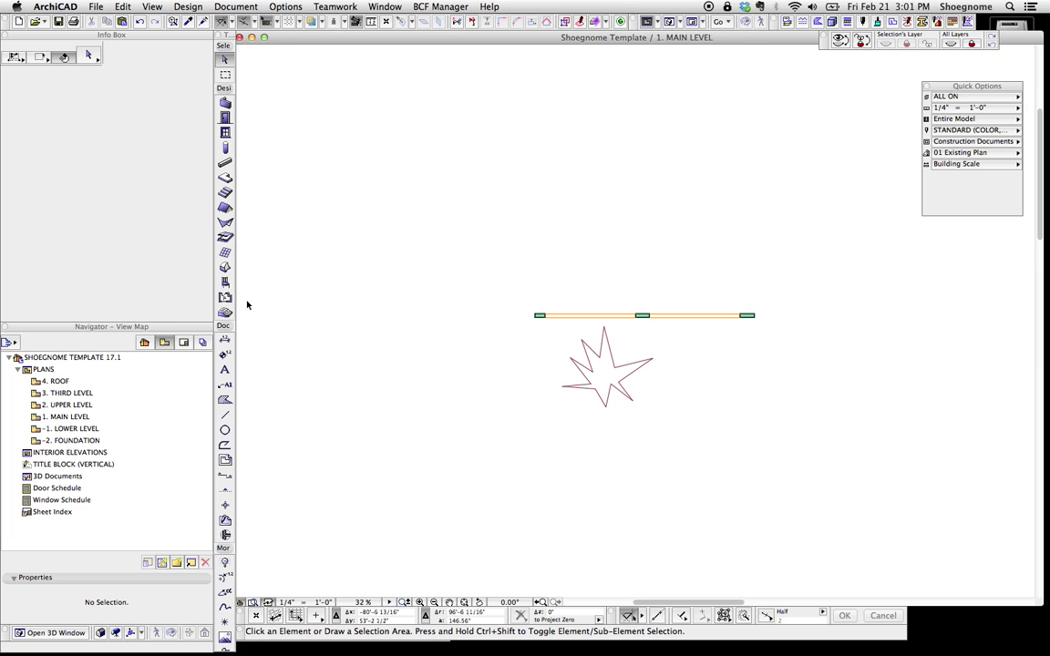
left_click(225, 473)
left_click(500, 282)
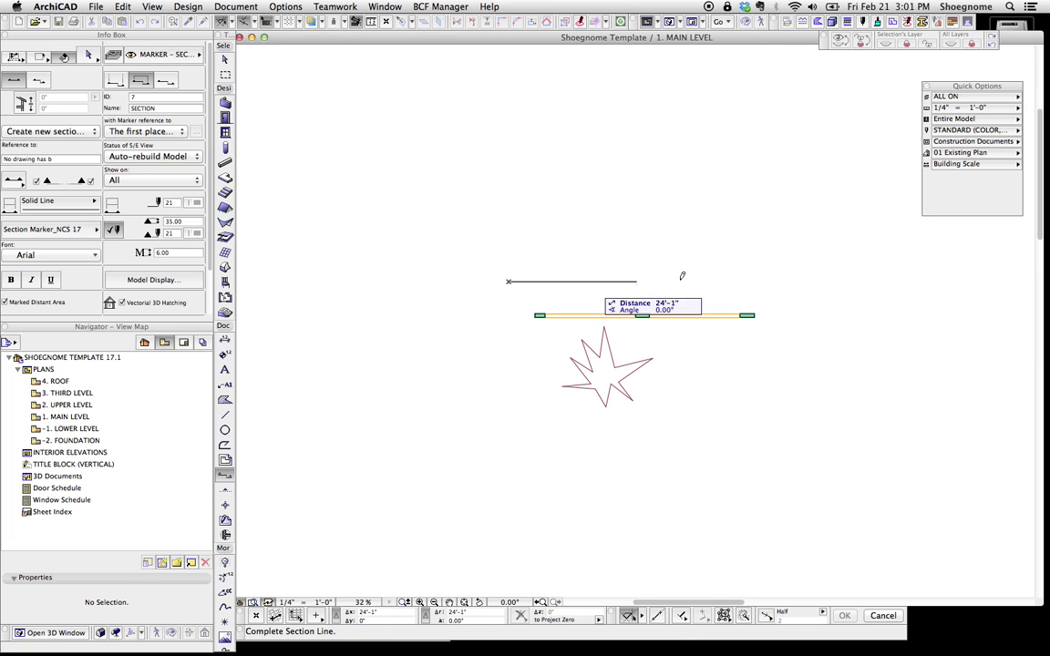
left_click(857, 281)
key("Escape")
key("Escape")
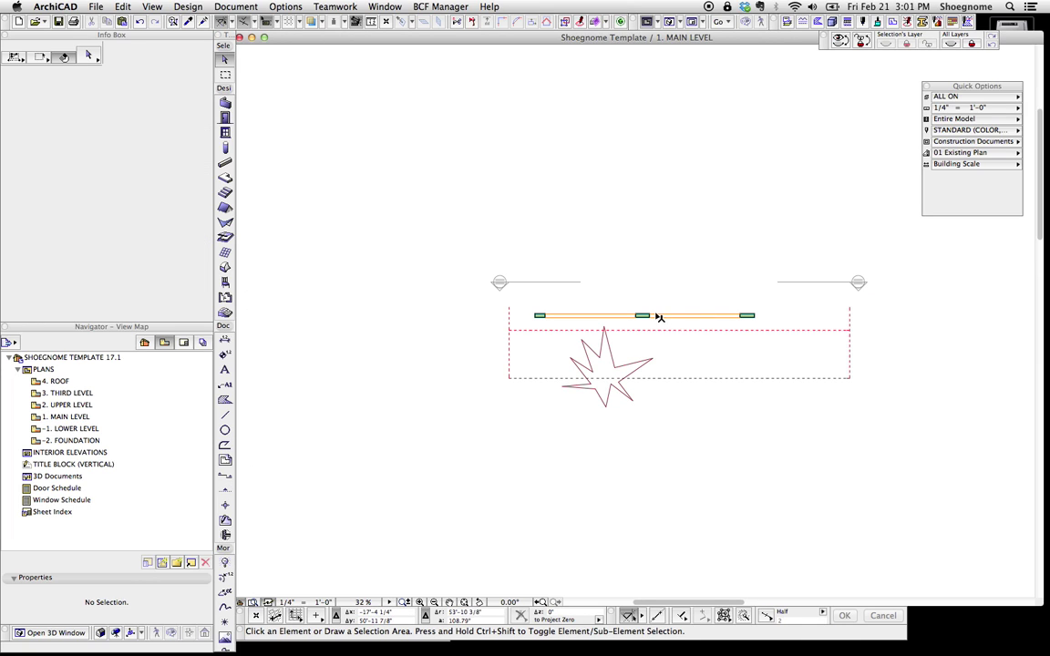
Open the new section and compare the two star-shaped windows in the wall's elevation.
left_click(859, 282)
right_click(859, 282)
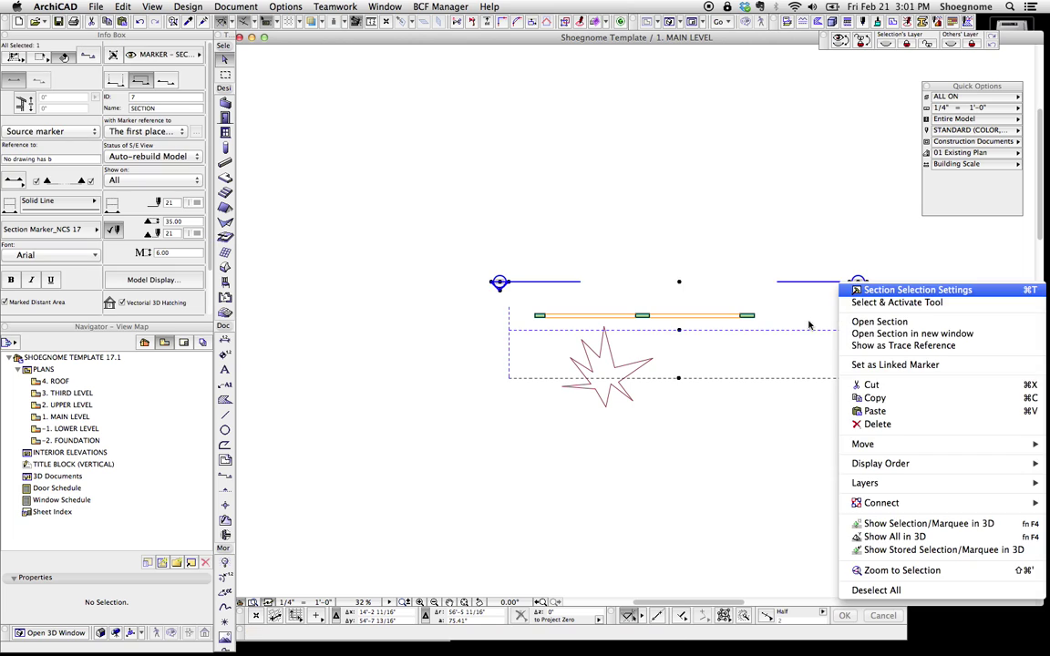
left_click(883, 324)
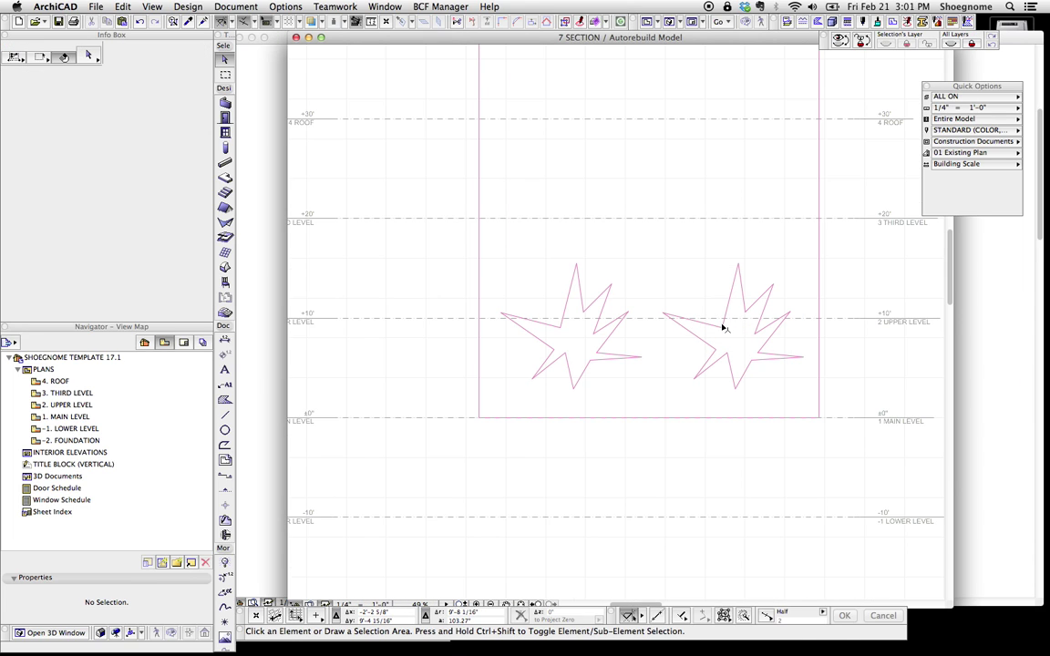
left_click(722, 329)
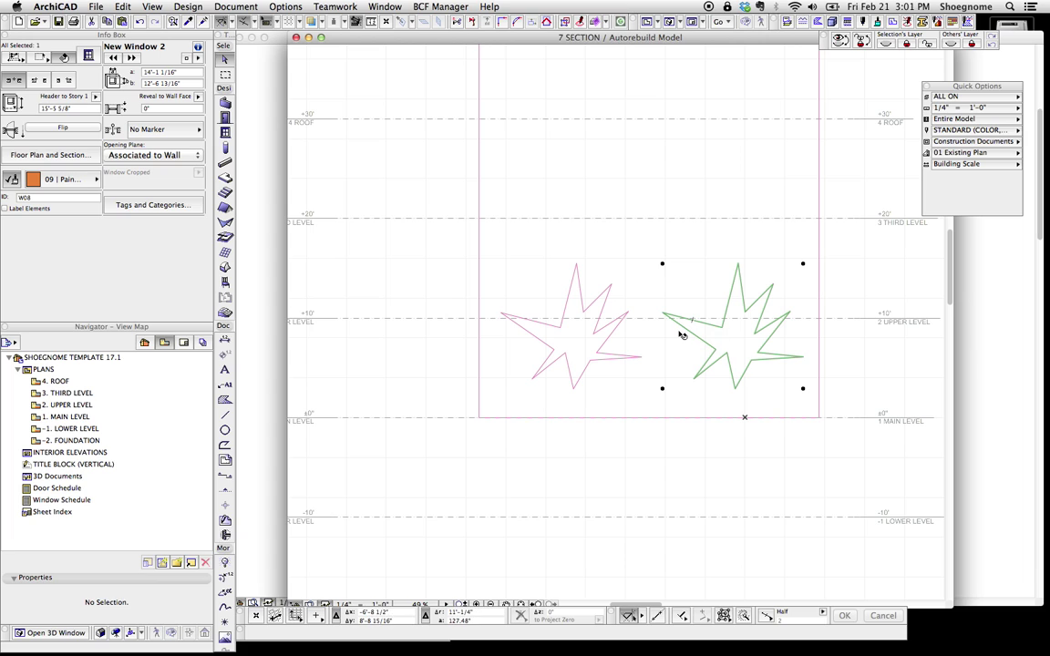
left_click(607, 328)
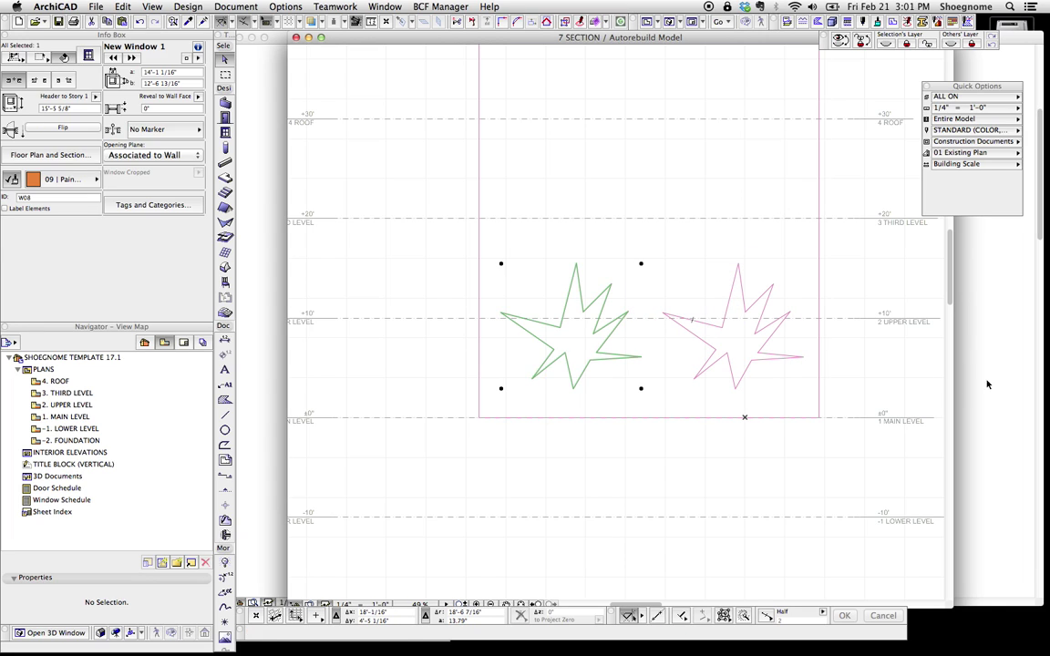
left_click(988, 384)
key("Escape")
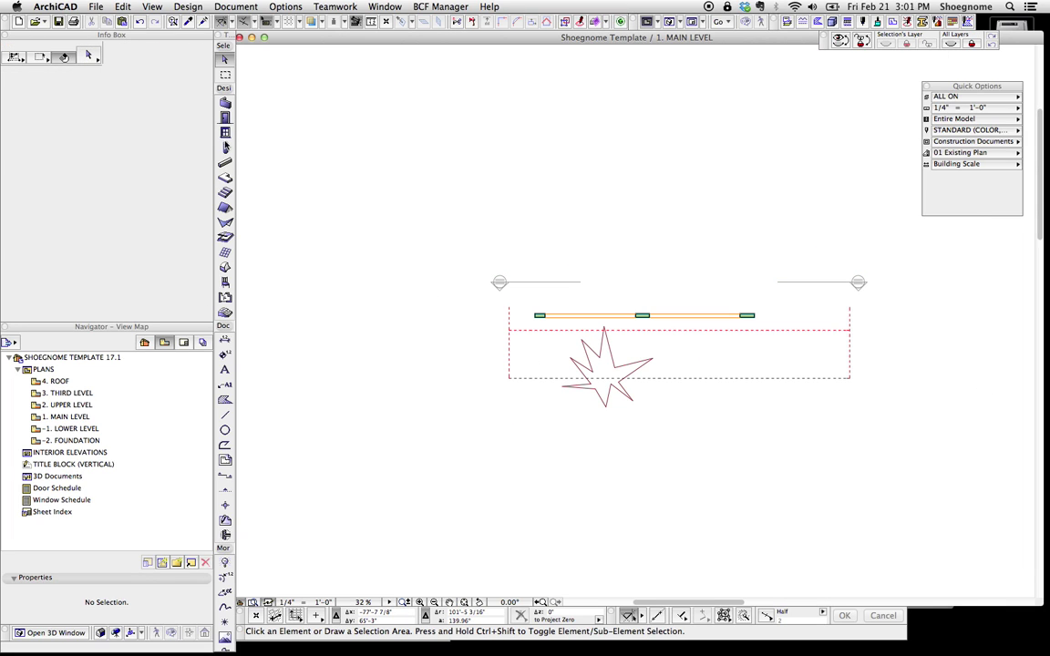
Draw a horizontal wall of 22-07 21 Insulation Blanket beyond the existing wall, crossing the star slab in plan.
left_click(225, 103)
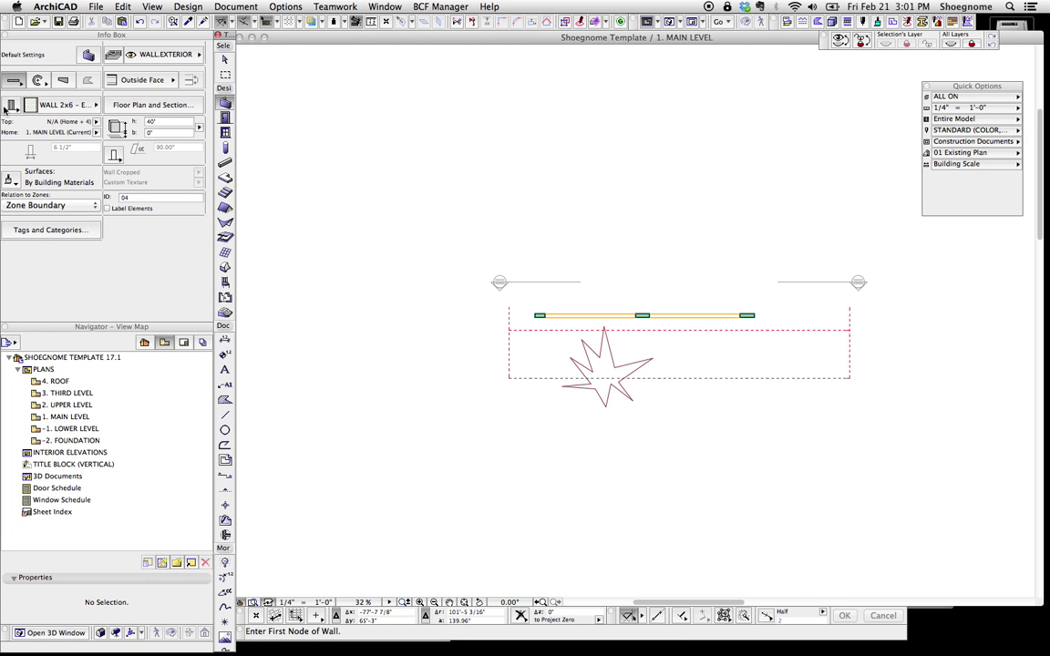
left_click(6, 107)
left_click(64, 105)
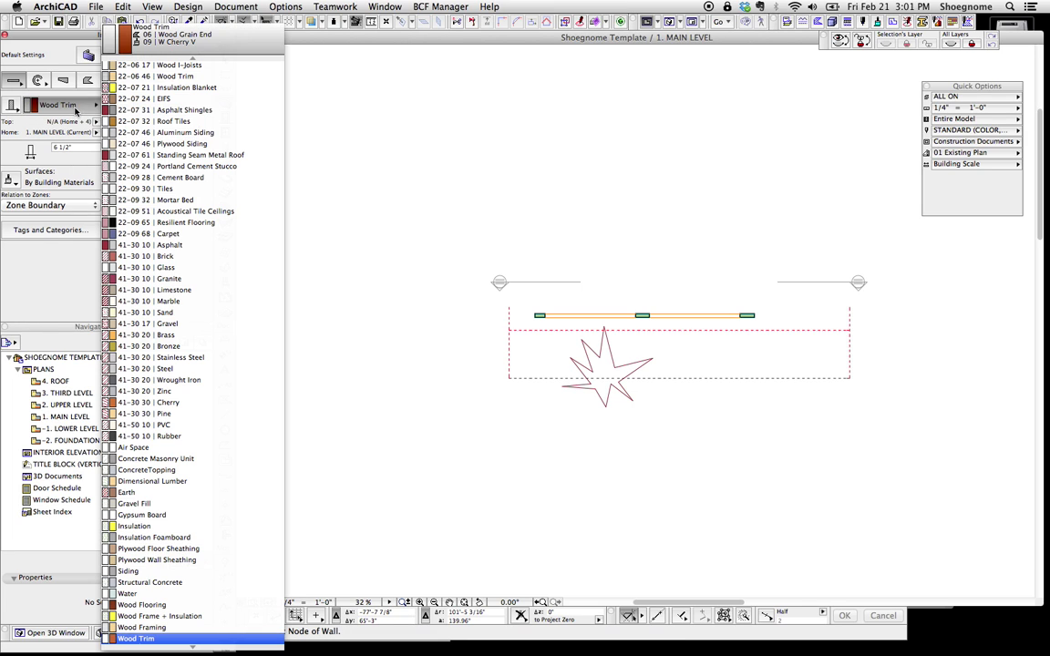
left_click(137, 88)
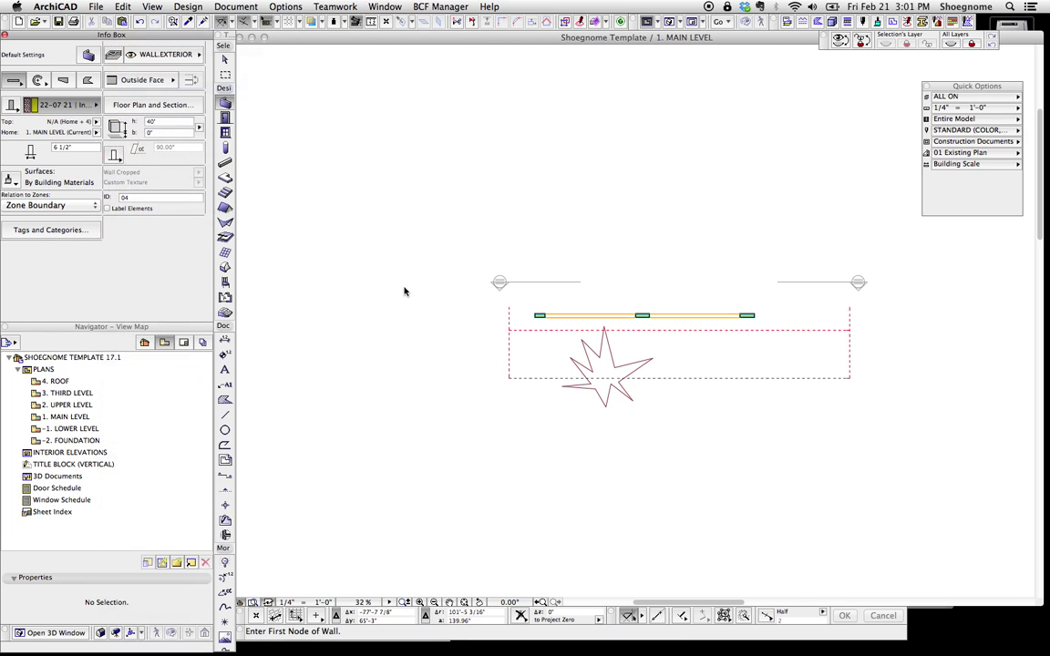
left_click(490, 341)
left_click(712, 342)
key("Escape")
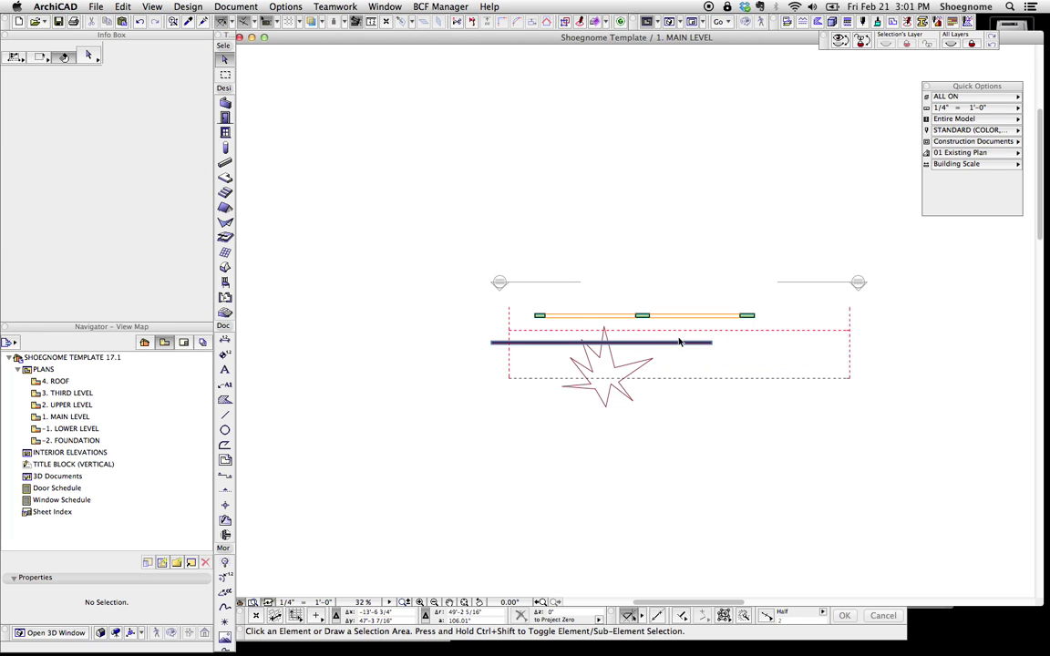
Open the section and shift the insulation wall sideways so its end edge crosses the middle of one star opening.
left_click(797, 283)
right_click(797, 283)
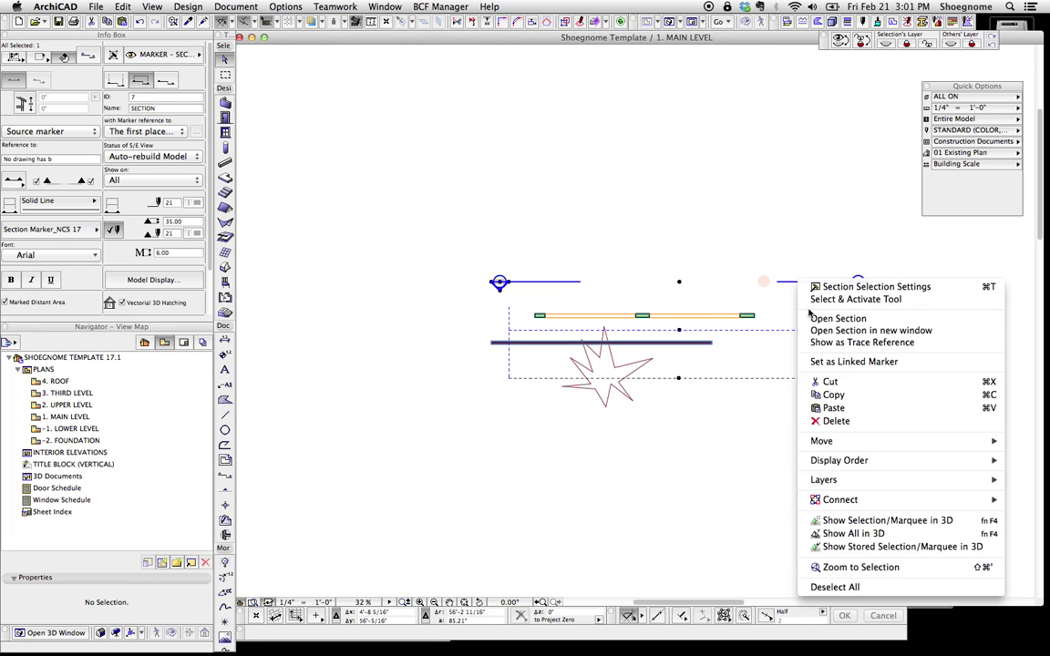
left_click(839, 321)
scroll(621, 334, "up", 3)
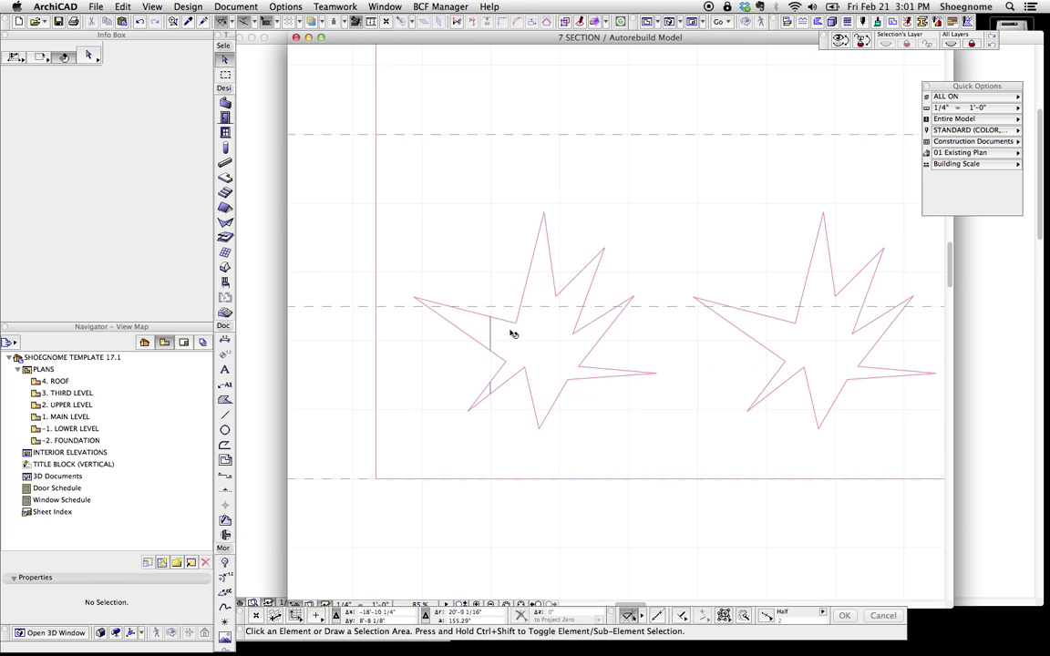
left_click(490, 331)
key("super+d")
left_click(490, 331)
left_click(539, 331)
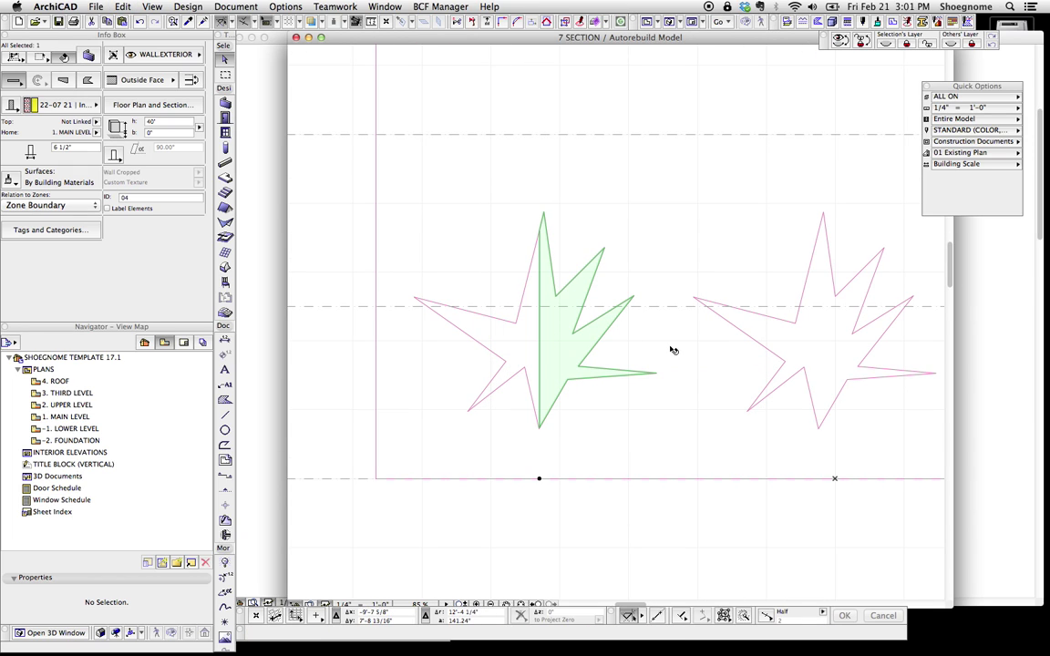
key("Escape")
Delete the insulation wall from the Main Level plan.
key("F2")
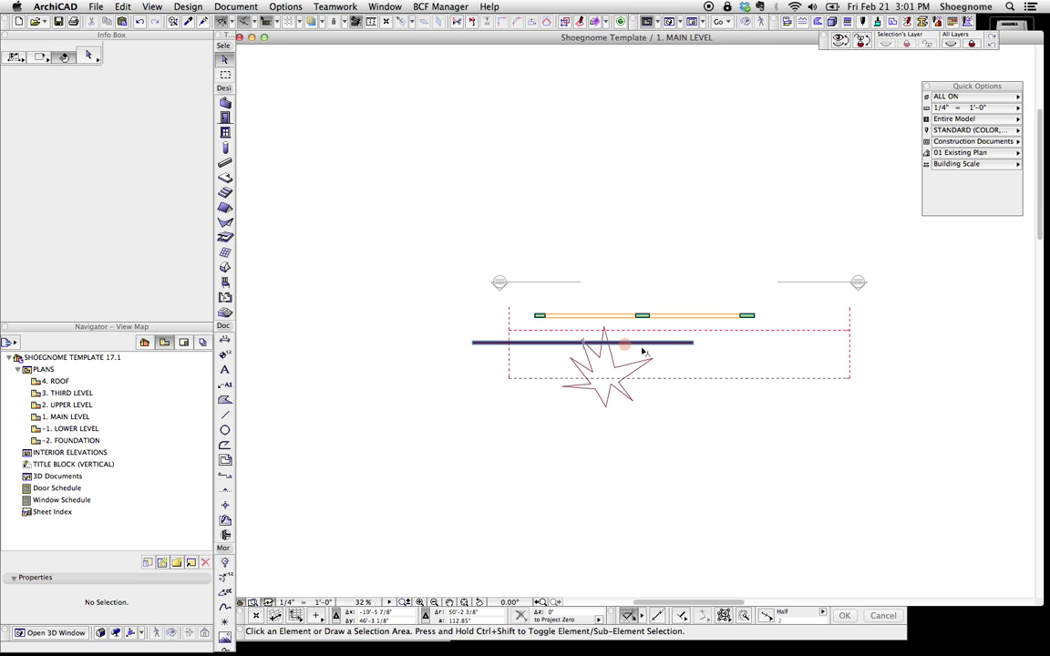
left_click(643, 350)
key("Delete")
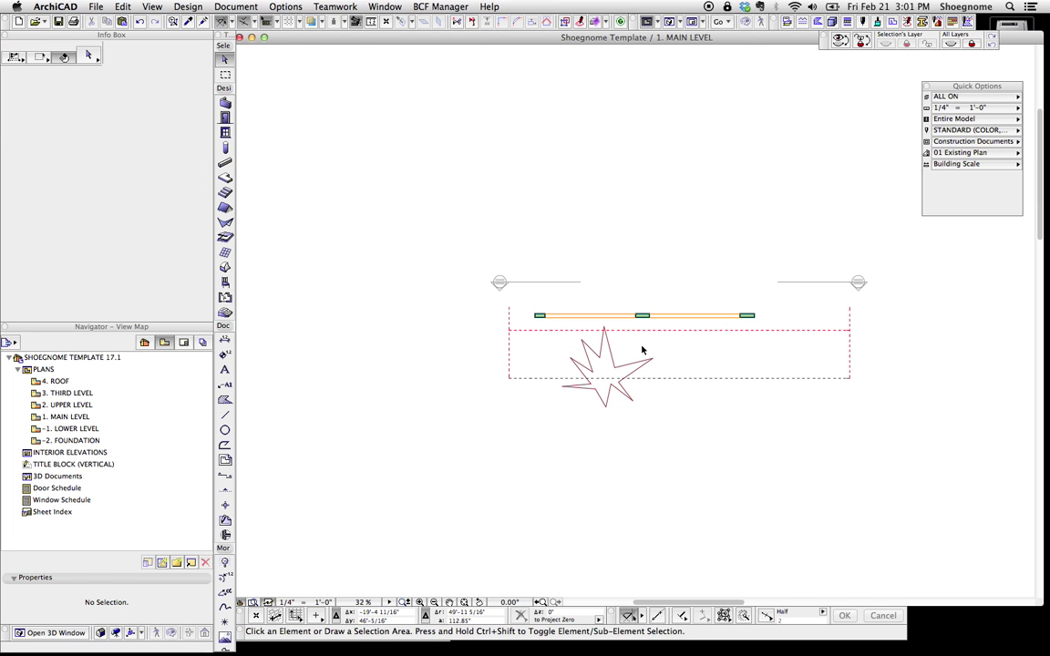
Place a copy of the star slab beside the original in front of the wall in 3D.
key("F3")
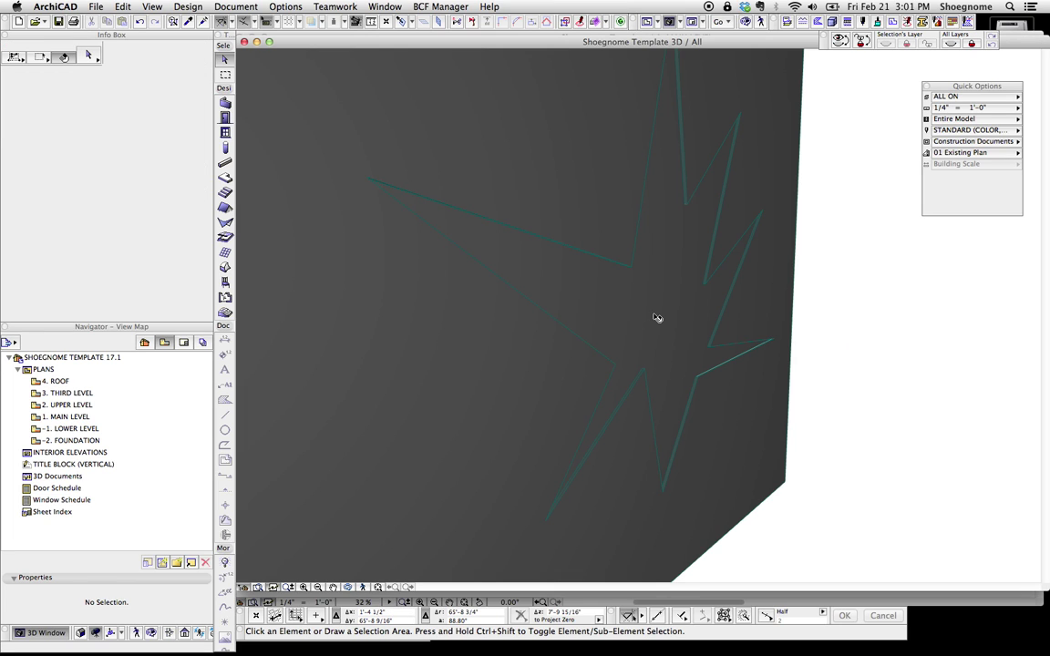
key("o")
left_click_drag(625, 387, 844, 385)
scroll(844, 385, "down", 2)
middle_click_drag(844, 384, 547, 496)
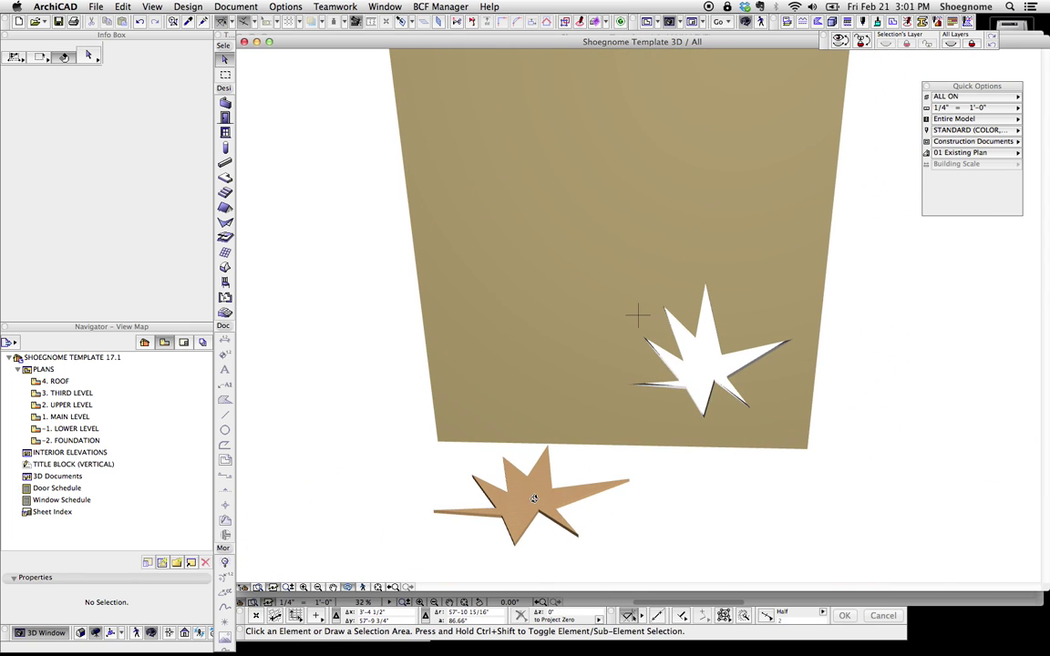
key("Escape")
right_click(568, 464)
left_click(545, 486)
left_click(546, 497)
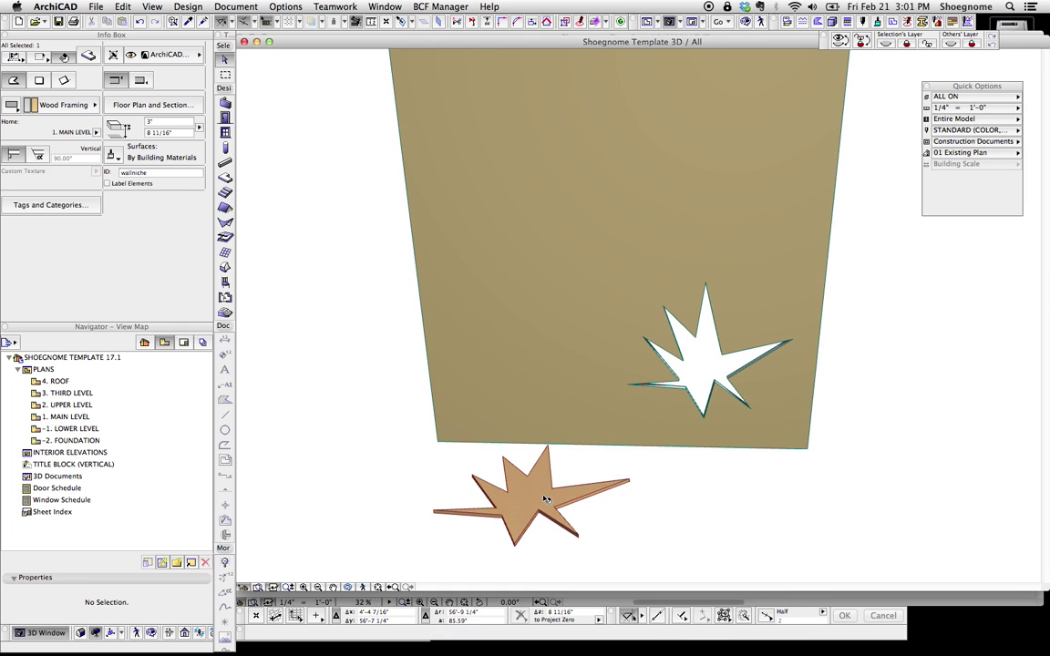
key("super+d")
left_click(529, 500)
left_click(684, 503)
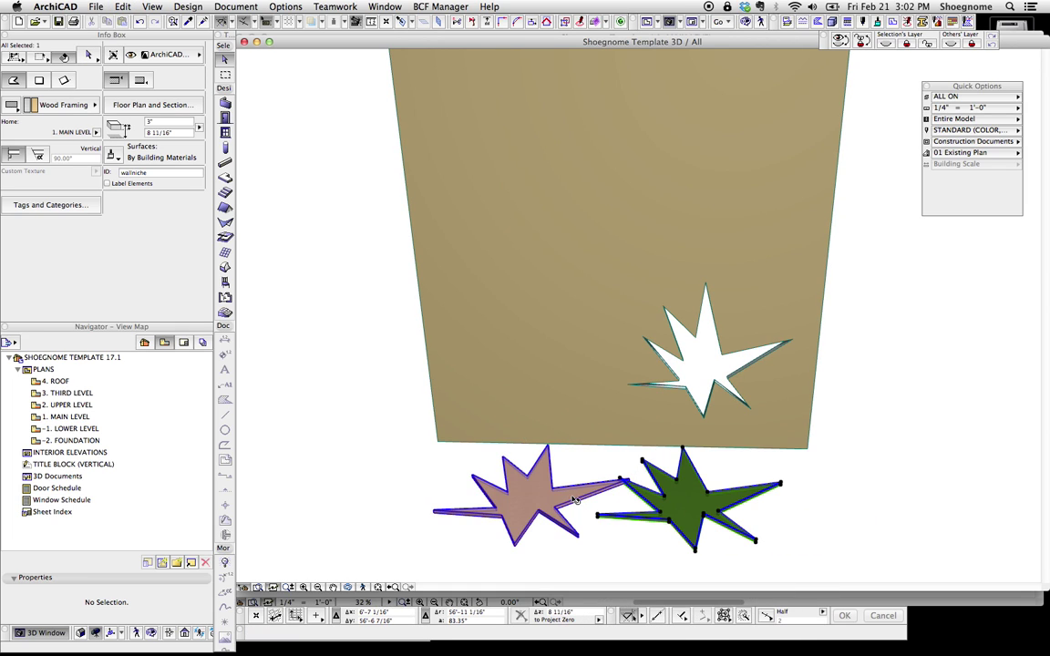
Move the original star slab away from its copy and set the ID of both slabs to wallhole.
key("Escape")
left_click(561, 498)
key("super+d")
left_click(559, 498)
left_click(504, 497)
left_click(679, 502, "shift")
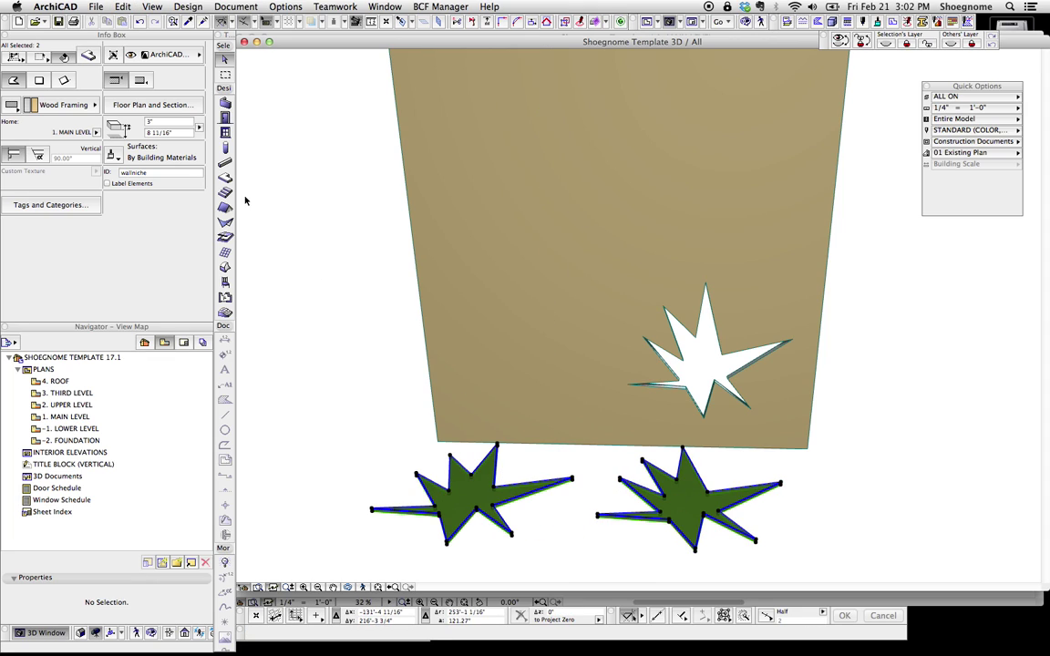
left_click(163, 172)
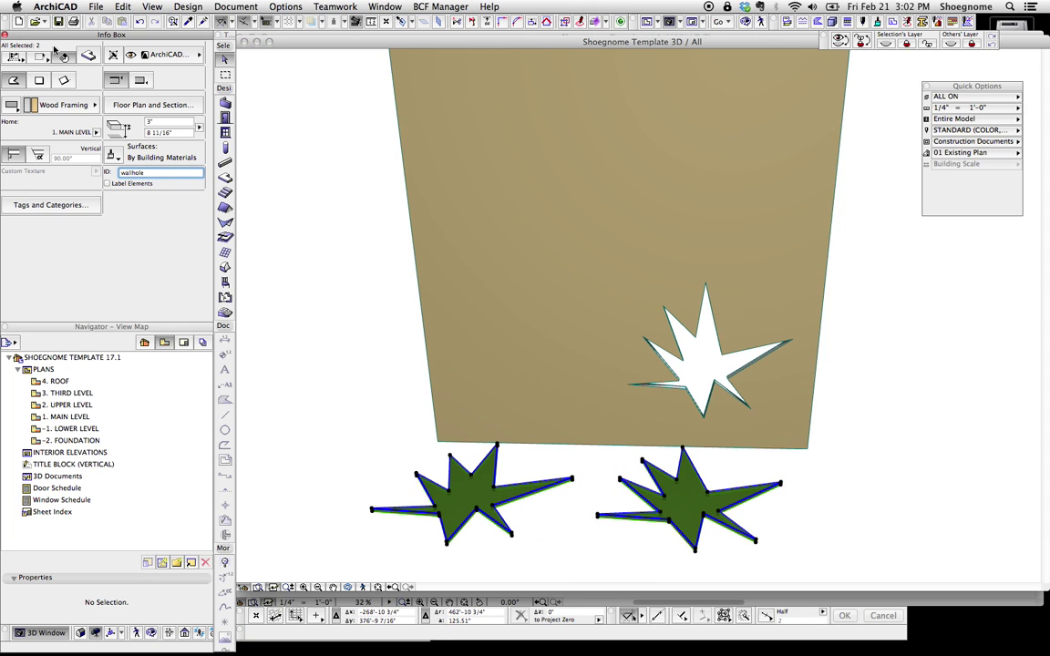
Save the two selected wallhole star slabs as a window parallel to the horizontal plane, replacing New Window 1 in the Embedded Library.
left_click(94, 6)
mouse_move(150, 179)
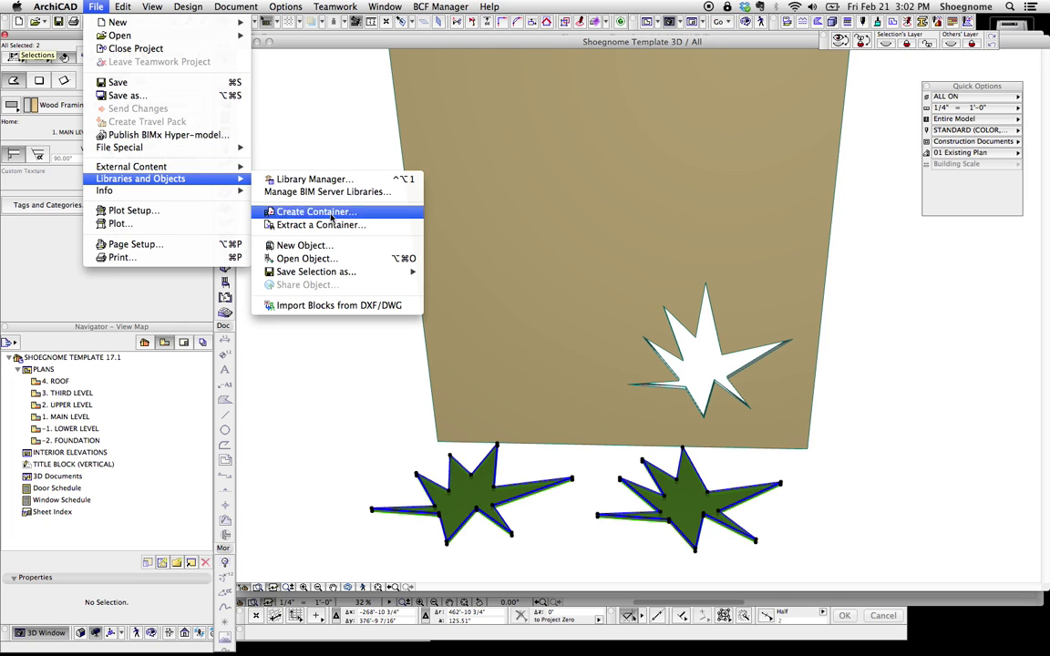
mouse_move(365, 272)
left_click(474, 299)
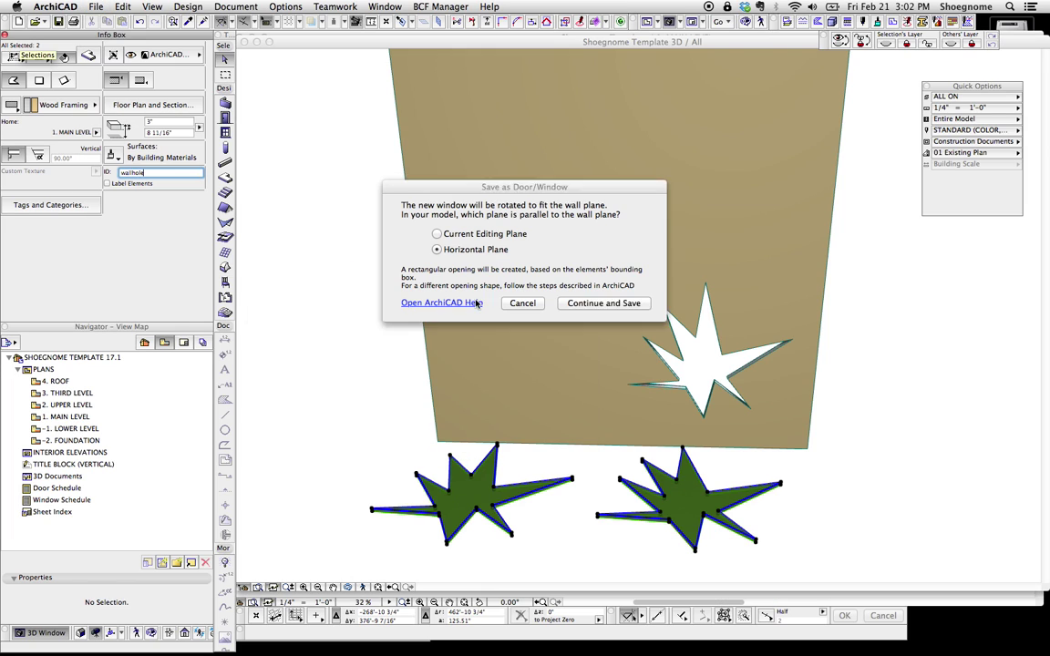
left_click(584, 304)
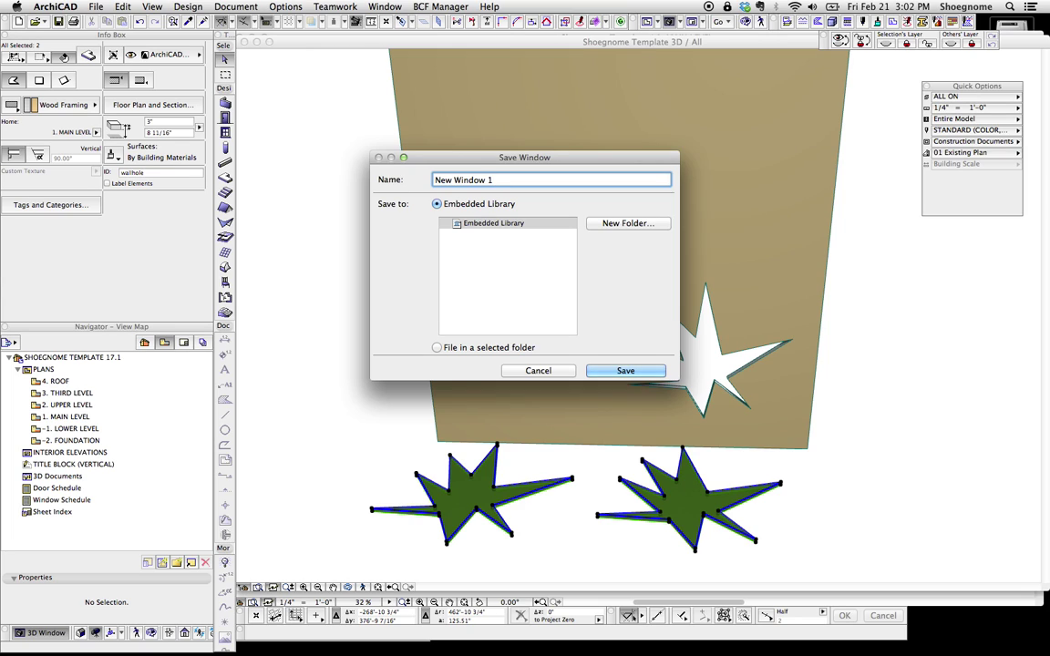
key("Return")
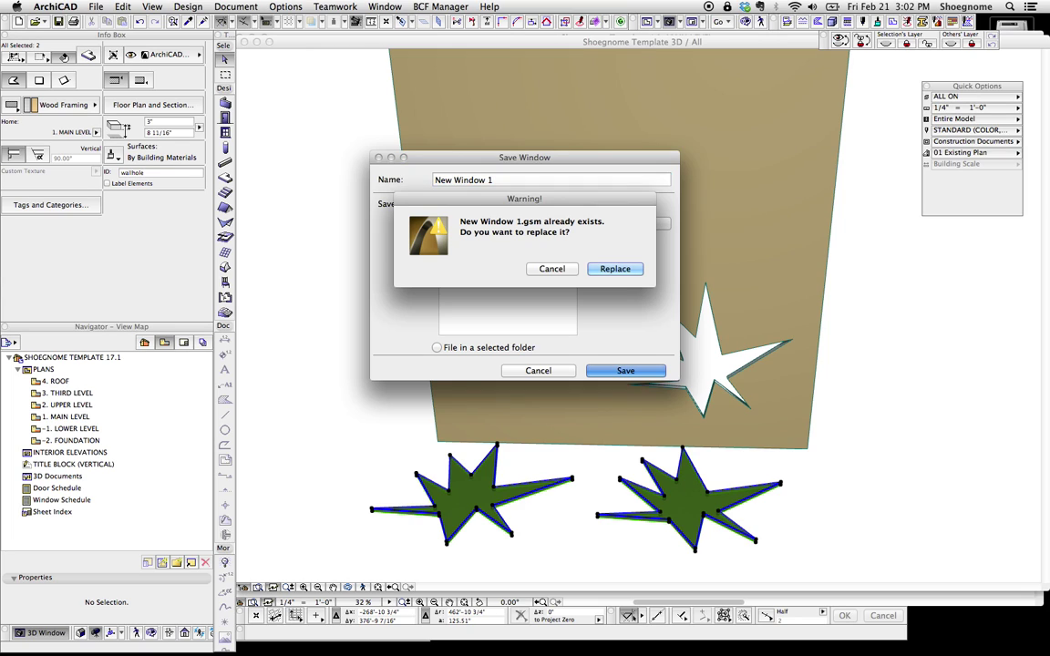
left_click(615, 270)
left_click(651, 390)
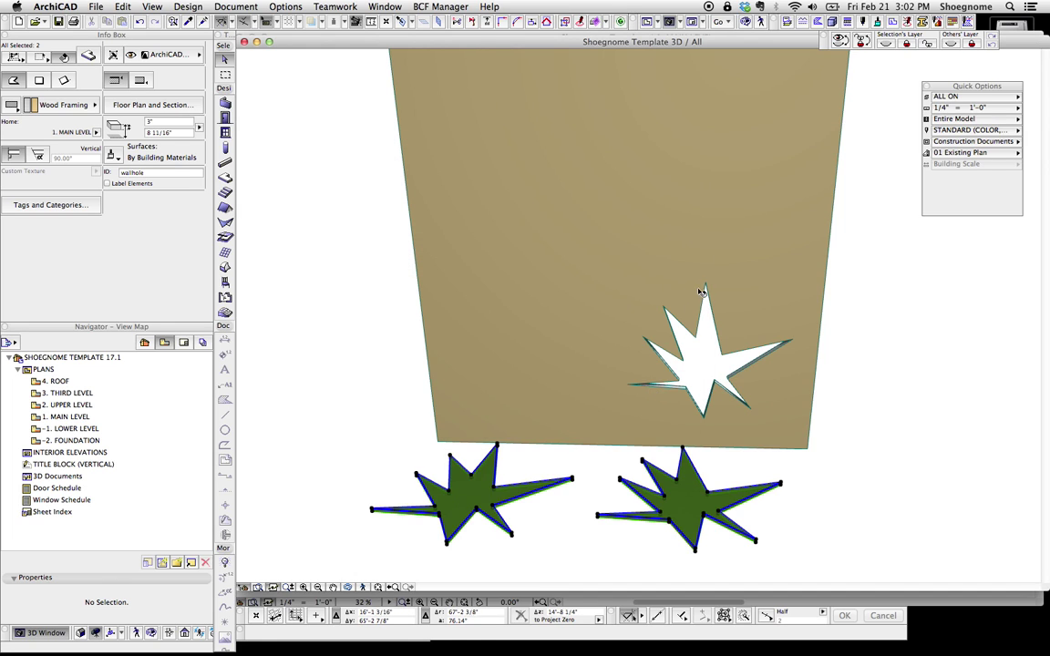
Raise the double-star window in the wall to a header height of about 28'-3 5/16".
left_click(798, 290)
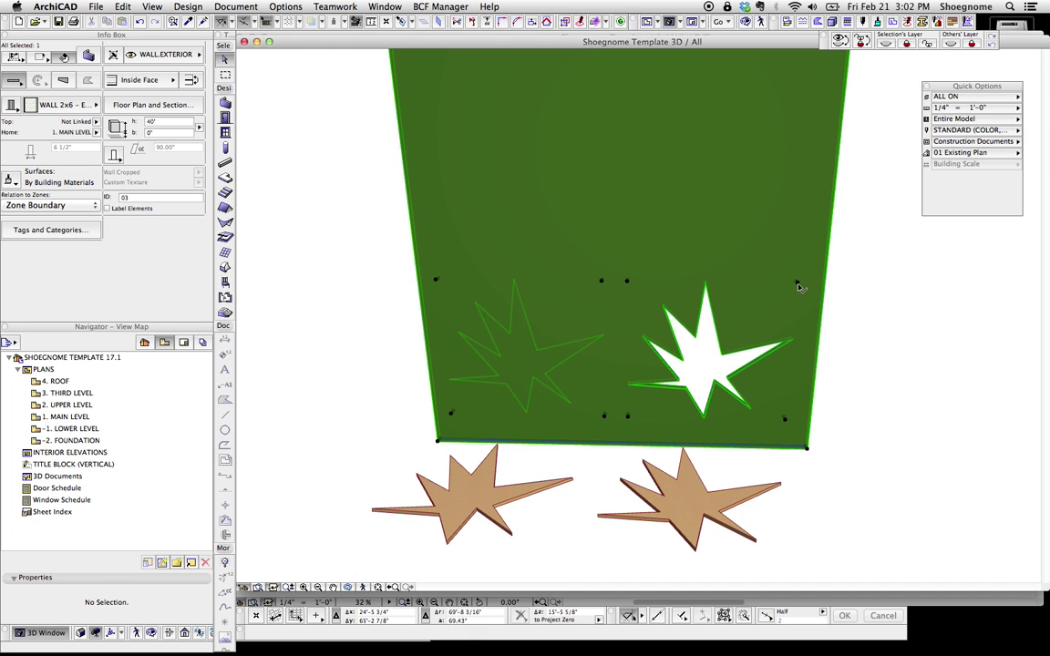
key("Escape")
left_click(798, 283)
left_click(798, 282)
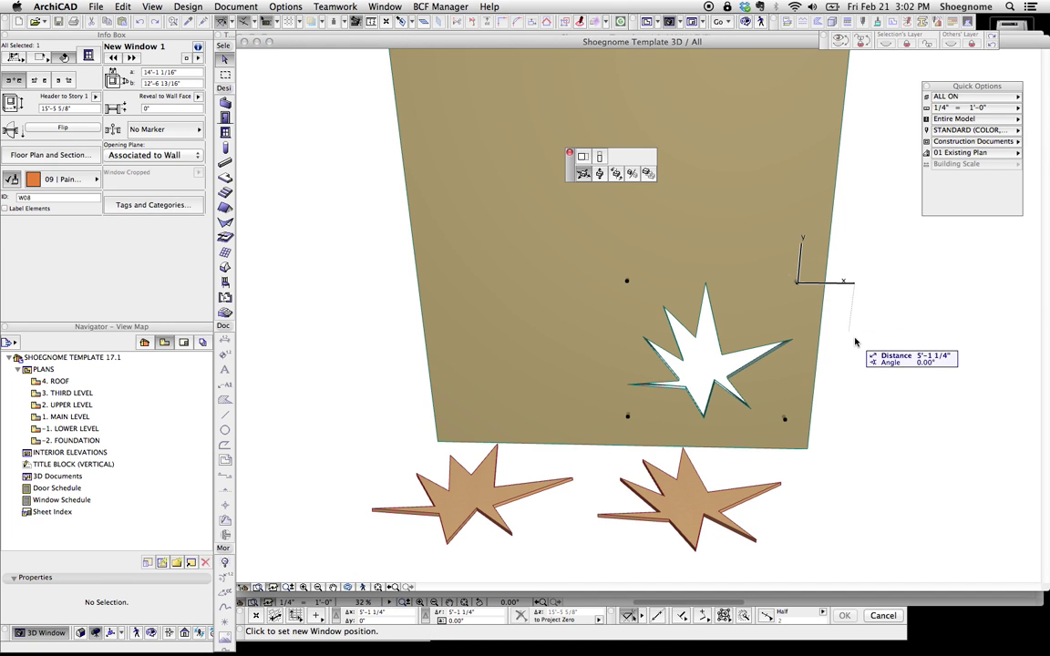
left_click(599, 173)
left_click(782, 112)
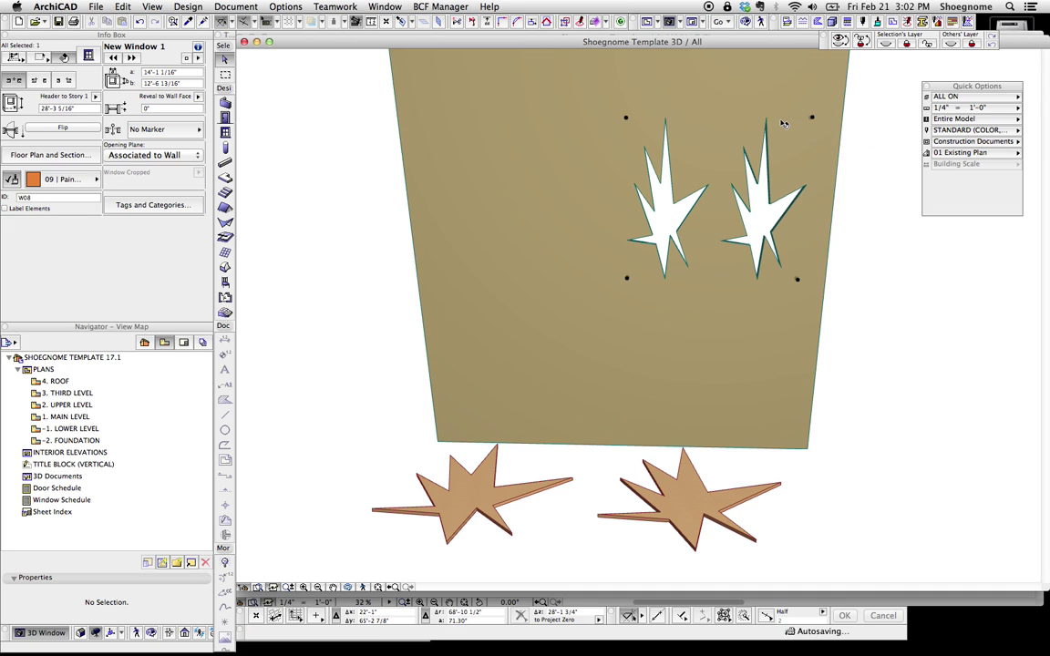
middle_click_drag(724, 184, 659, 262, "shift")
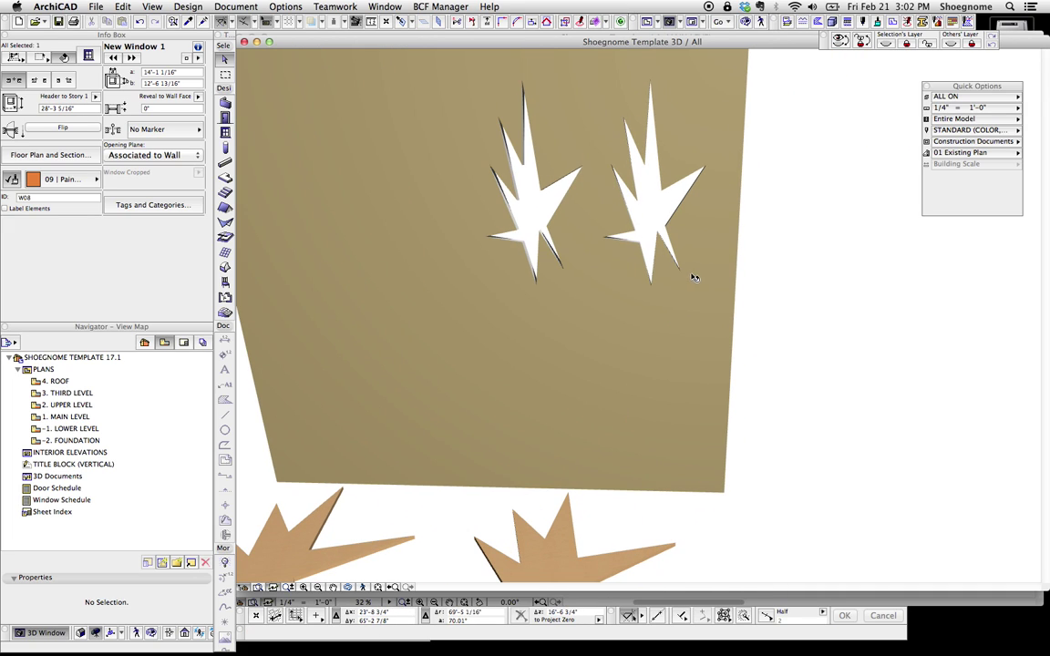
Keep New Window 1 as the window type, widen it to about 30'-8 11/16", and shift it sideways so both stars fit within the wall.
left_click(114, 57)
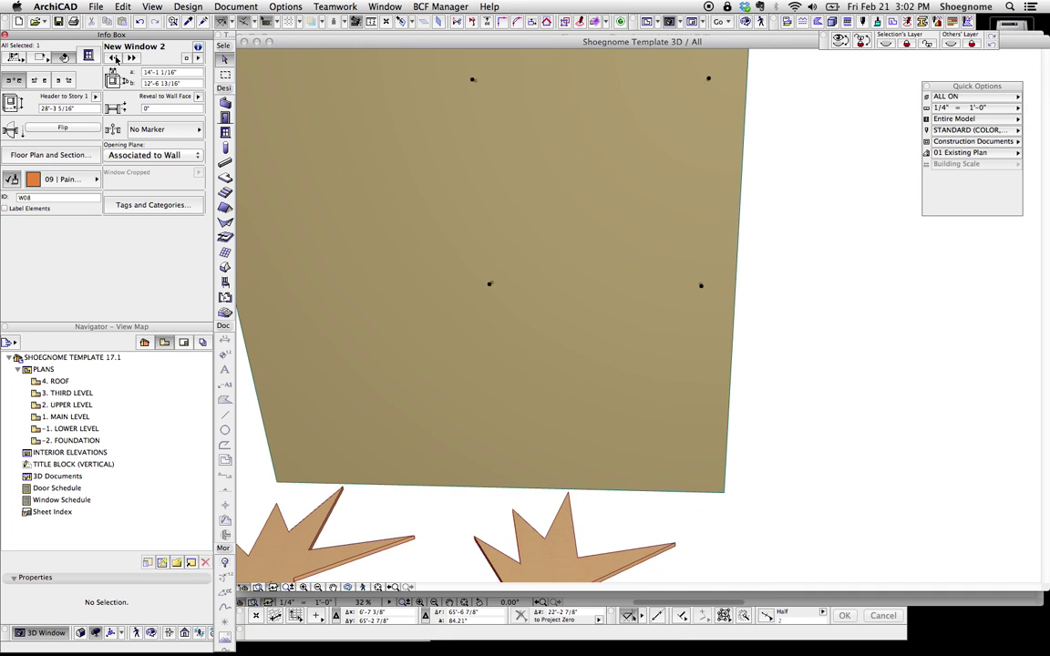
key("super+d")
left_click(535, 146)
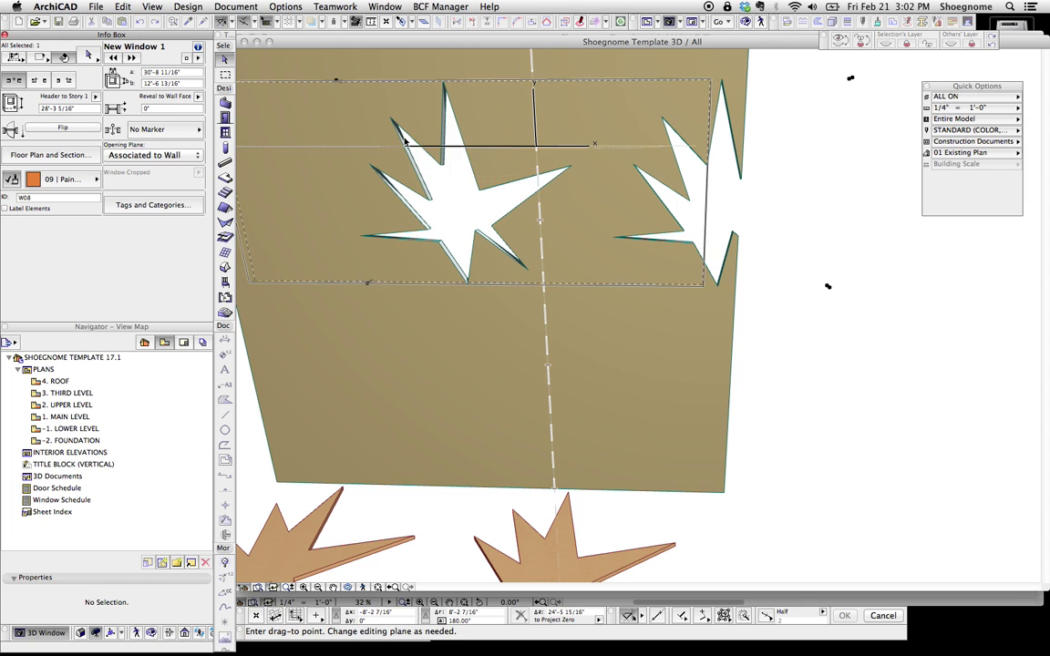
left_click(408, 147)
key("super+d")
left_click(430, 149)
left_click(445, 150)
key("Escape")
scroll(481, 155, "down", 5)
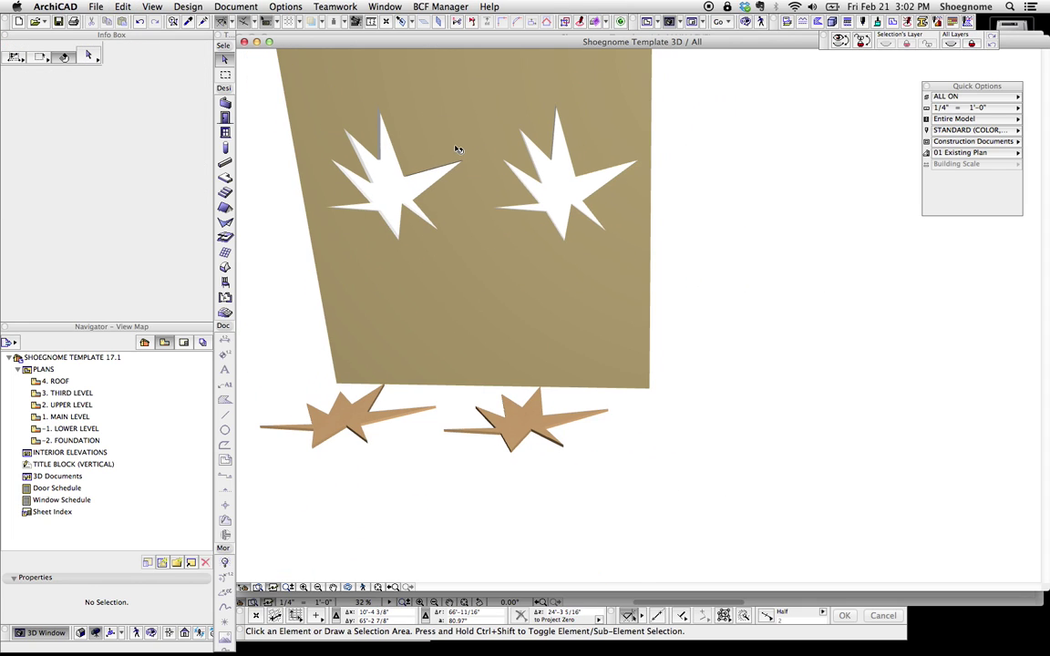
middle_click_drag(468, 171, 700, 275, "shift")
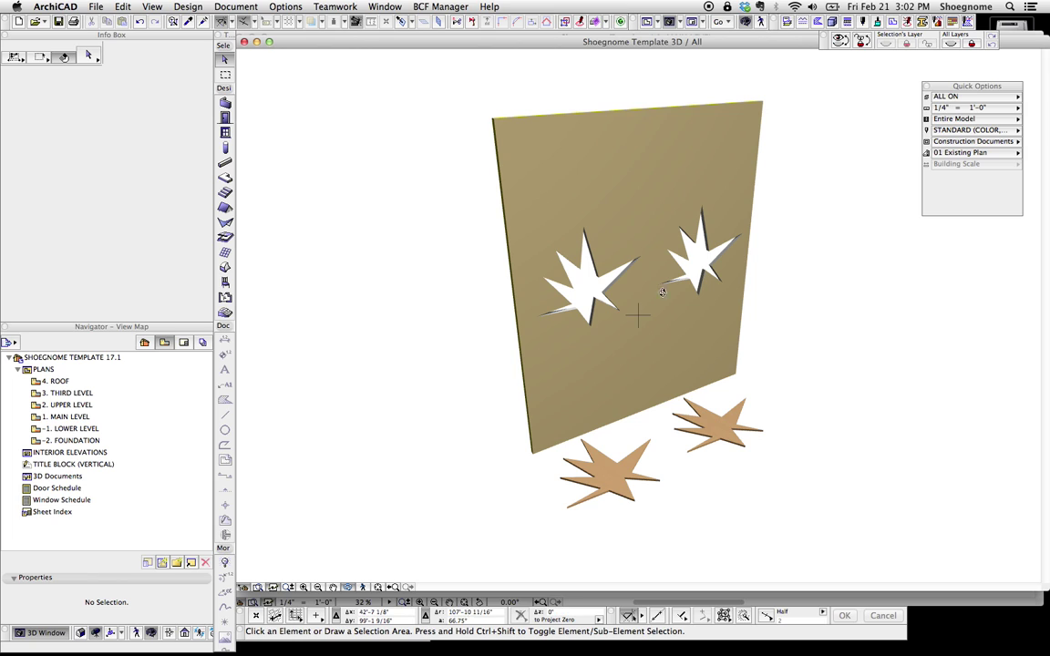
middle_click_drag(663, 292, 562, 370, "shift")
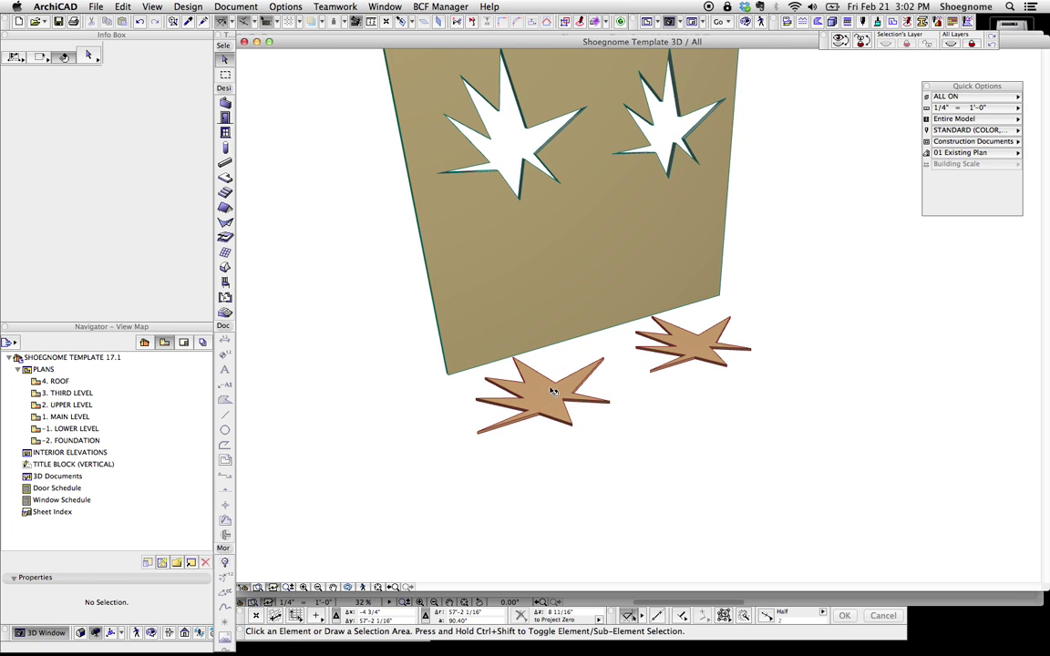
Copy the star slab near the wall's left end and paste the duplicate in place on the Main Level plan.
key("F2")
left_click(562, 363)
scroll(565, 363, "up", 5)
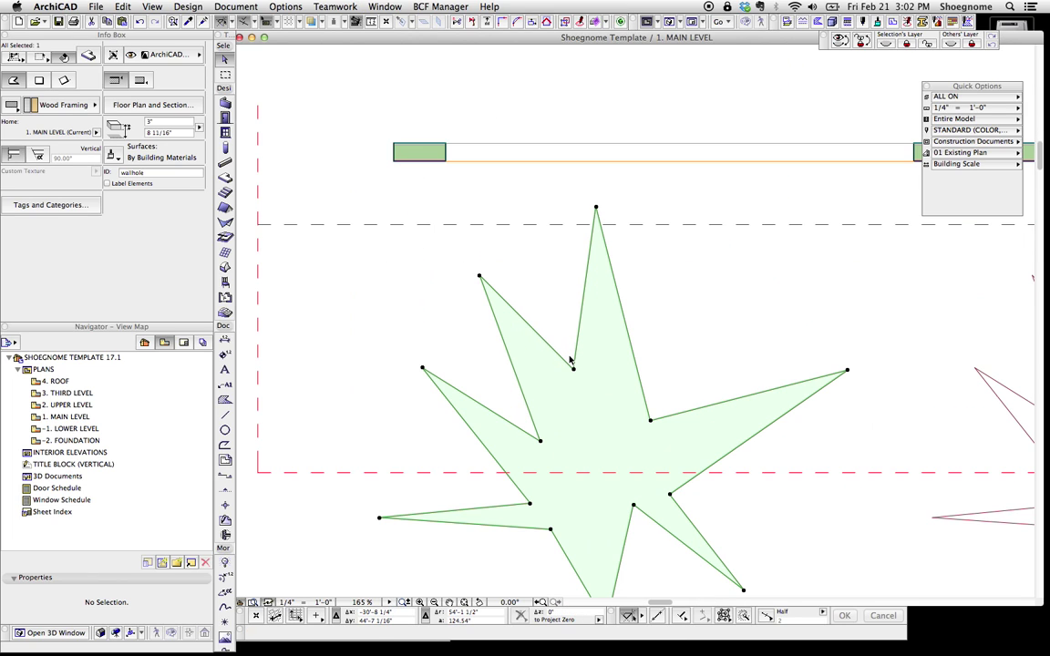
scroll(572, 361, "down", 2)
middle_click_drag(572, 361, 537, 314)
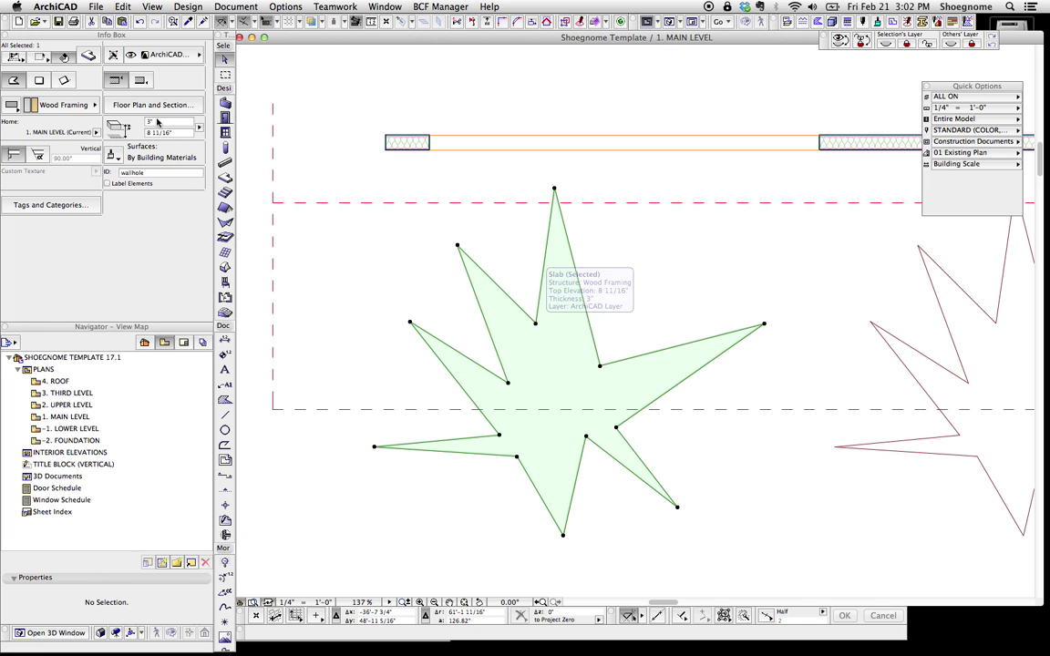
left_click(244, 163)
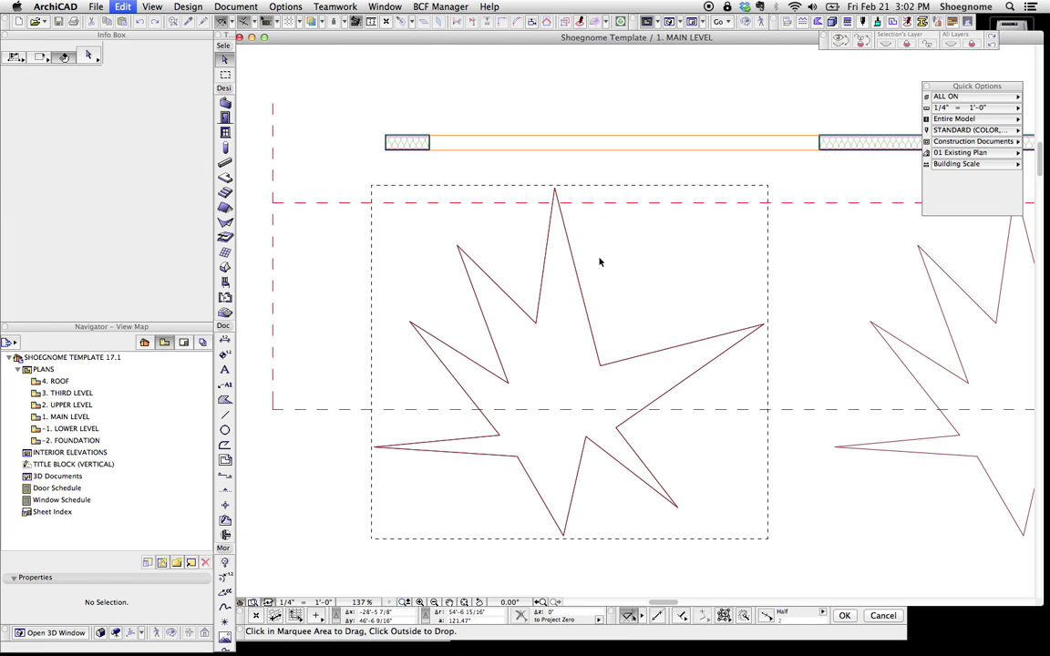
left_click(553, 314)
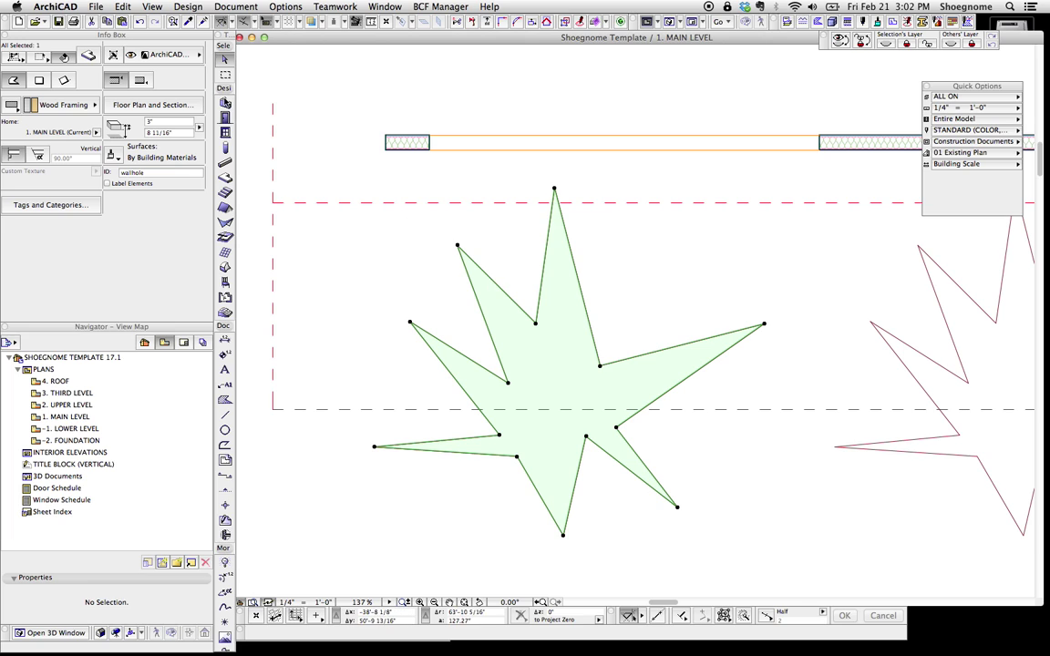
Set the pasted star slab's ID to solid and its building material to 22-09 68 | Carpet.
left_click(160, 172)
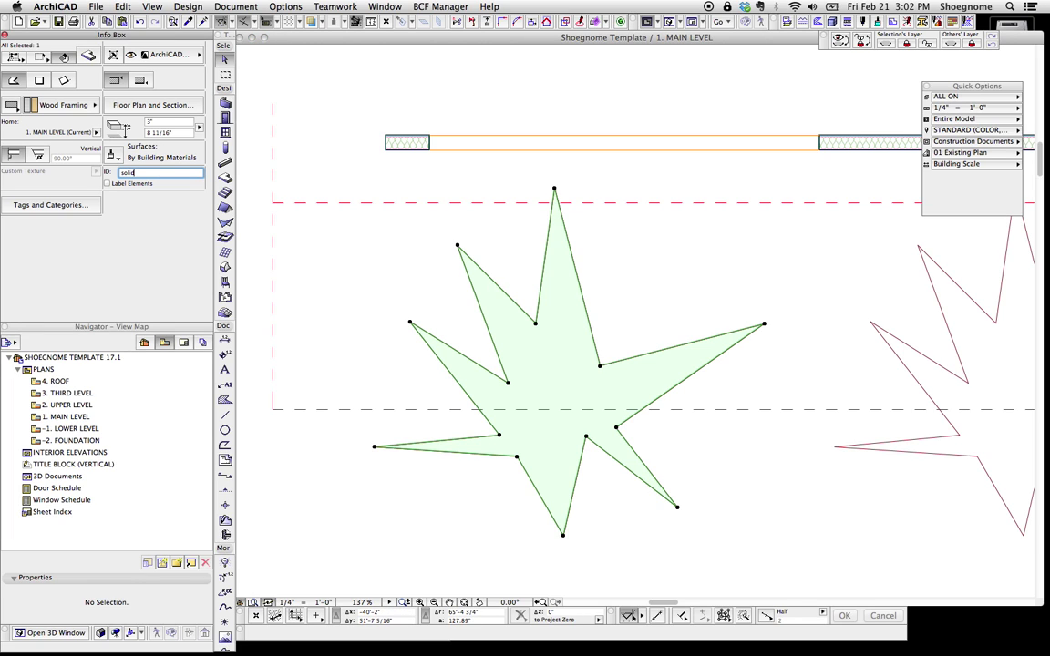
left_click(55, 105)
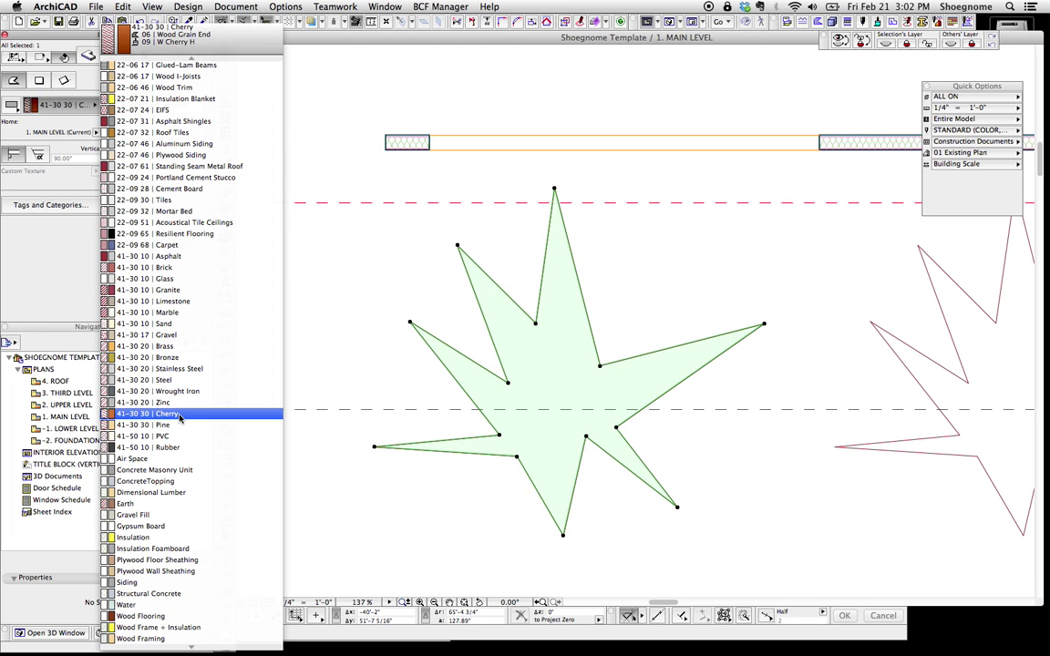
left_click(13, 110)
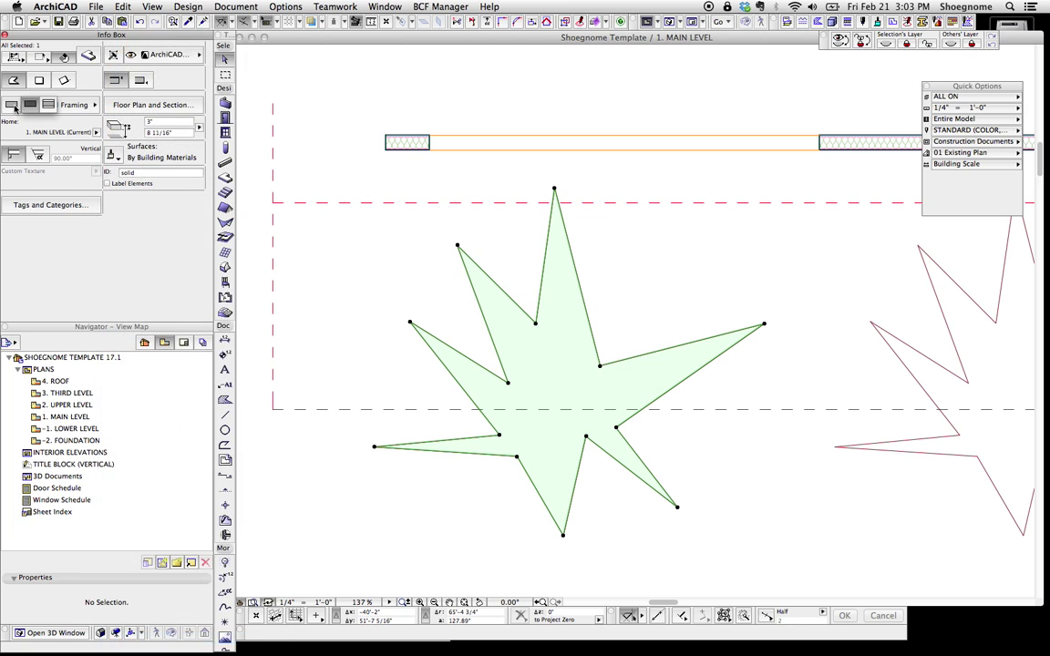
left_click(90, 106)
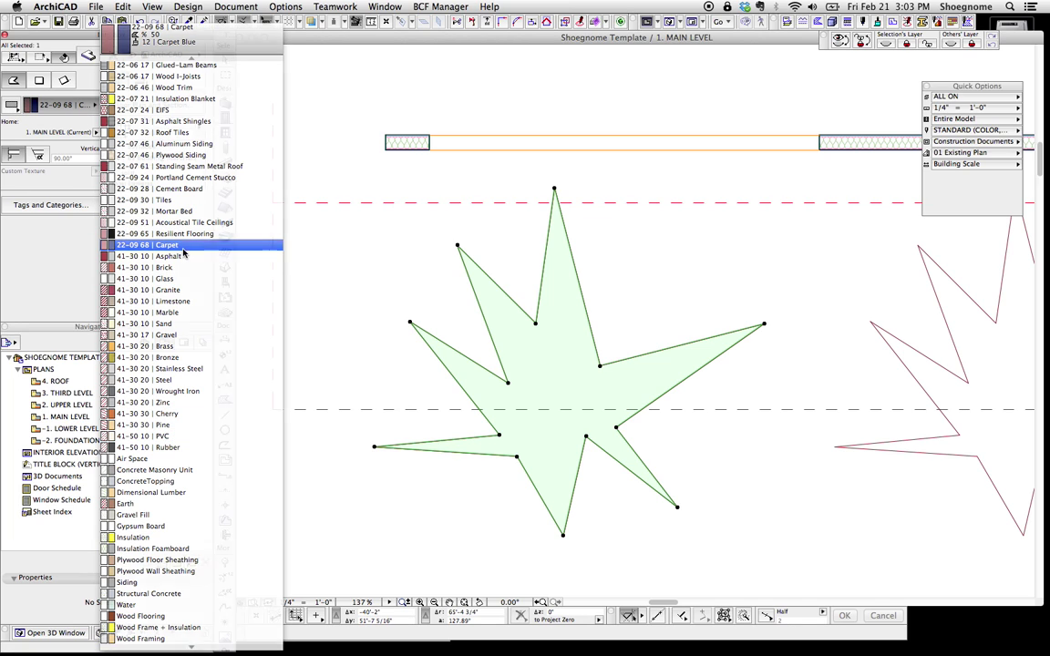
left_click(210, 225)
Isolate the solid star slab in 3D and save it as the window New Window 3 in the Embedded Library.
key("F5")
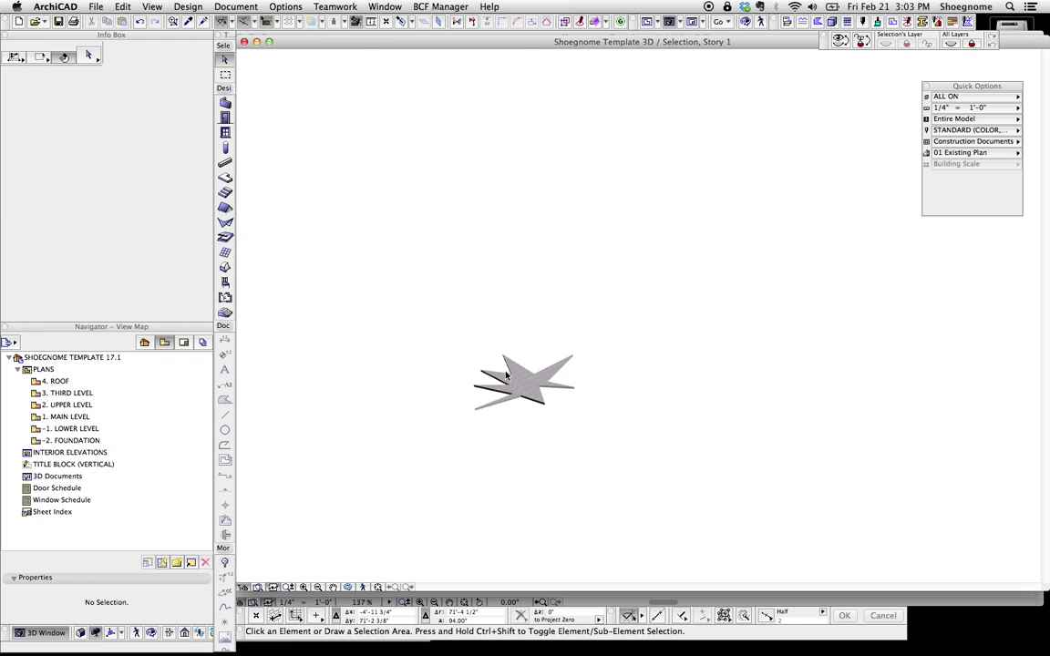
left_click(538, 381)
left_click(96, 7)
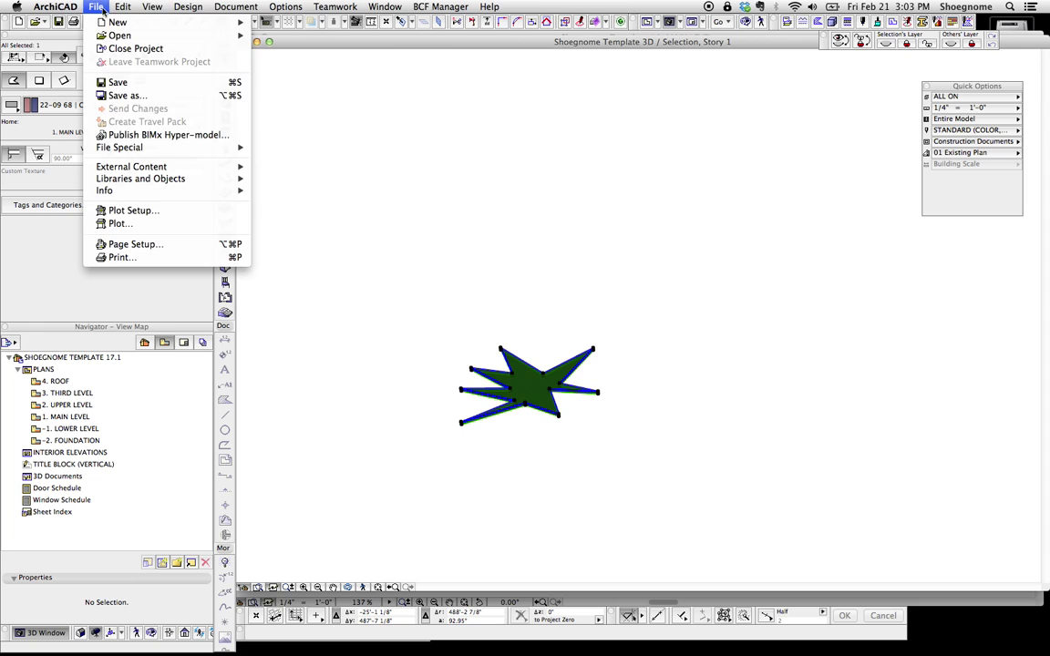
left_click(145, 96)
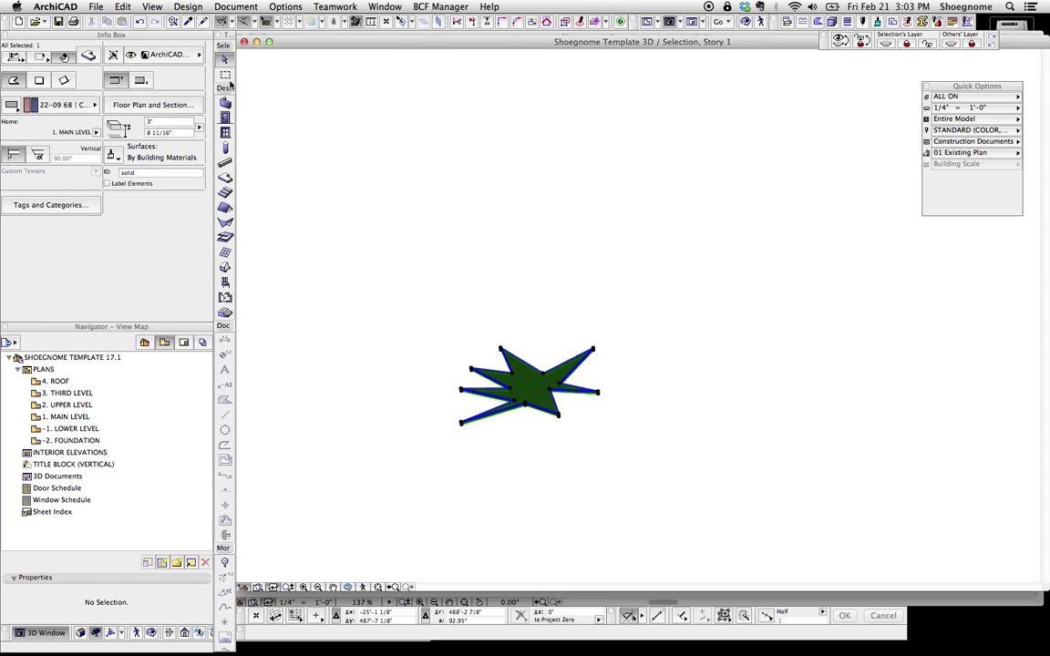
left_click(96, 6)
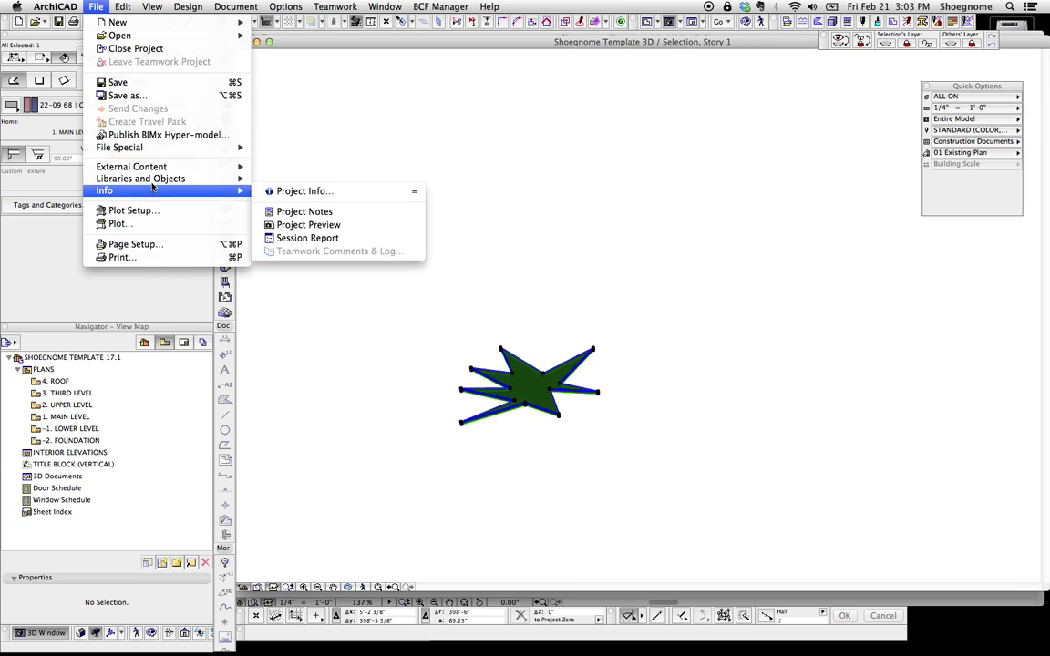
mouse_move(141, 178)
mouse_move(315, 272)
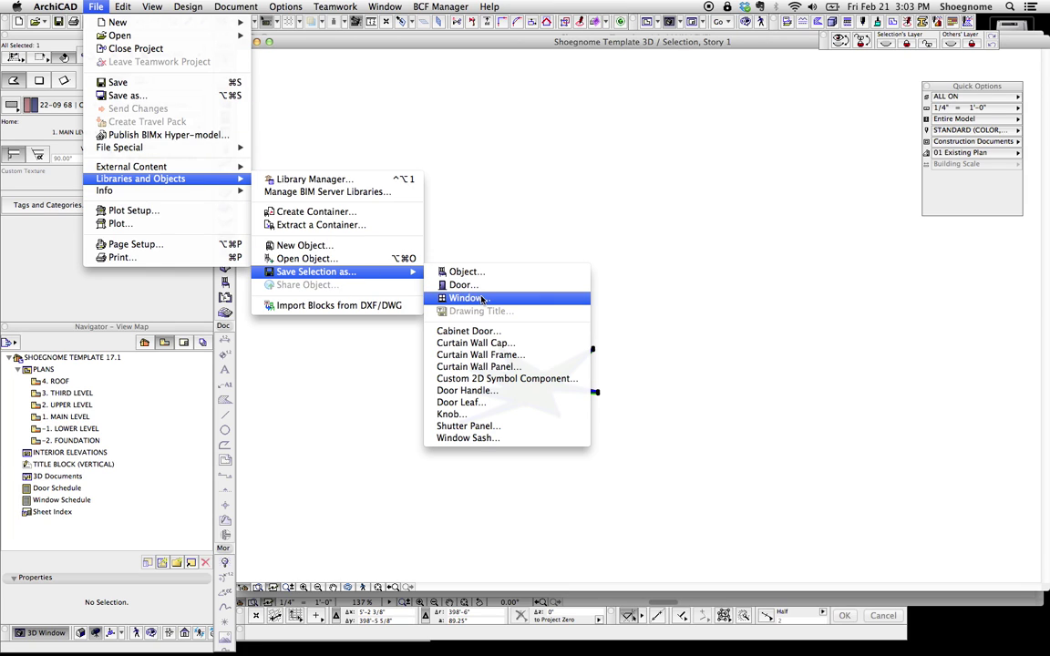
left_click(464, 298)
left_click(604, 303)
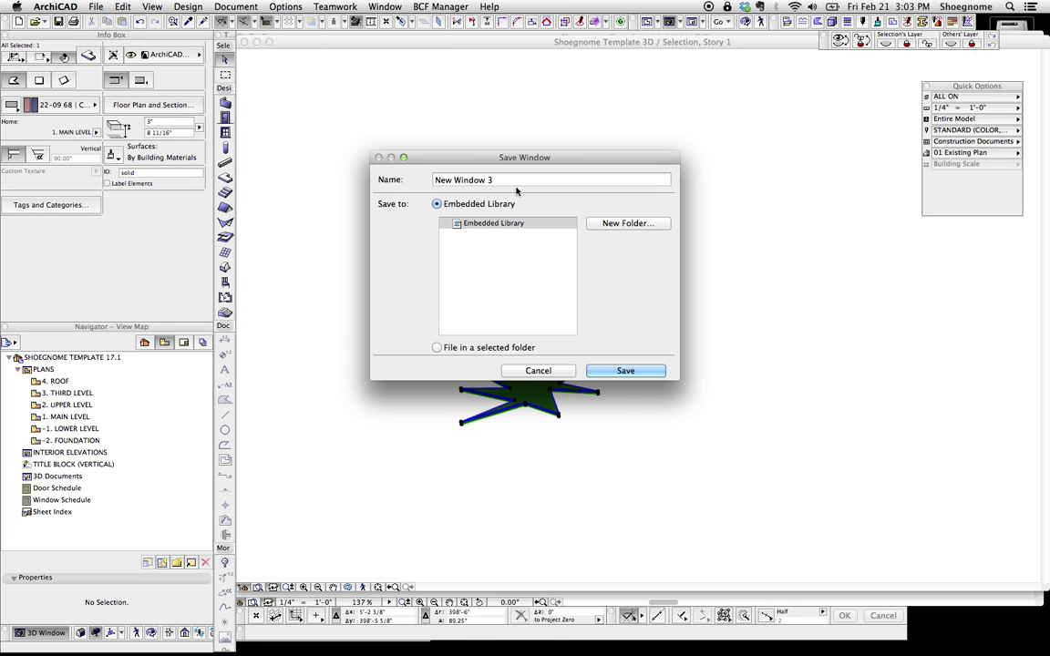
left_click(625, 374)
left_click(651, 390)
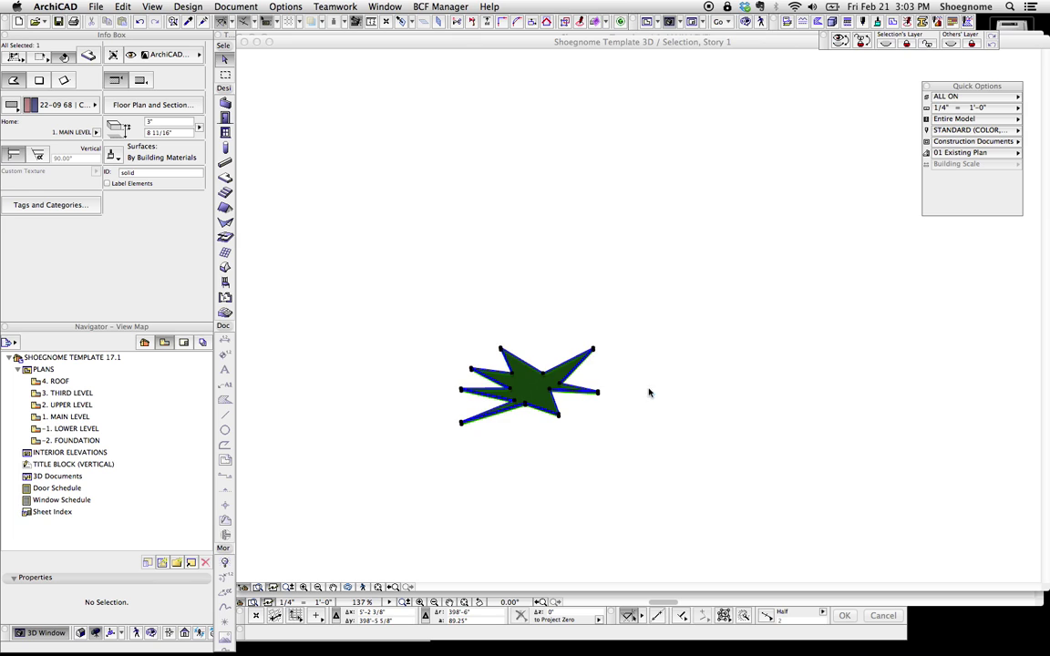
Stretch the left end of the exterior wall straight outward on the Main Level plan to more than double its length.
key("F2")
scroll(577, 278, "down", 10)
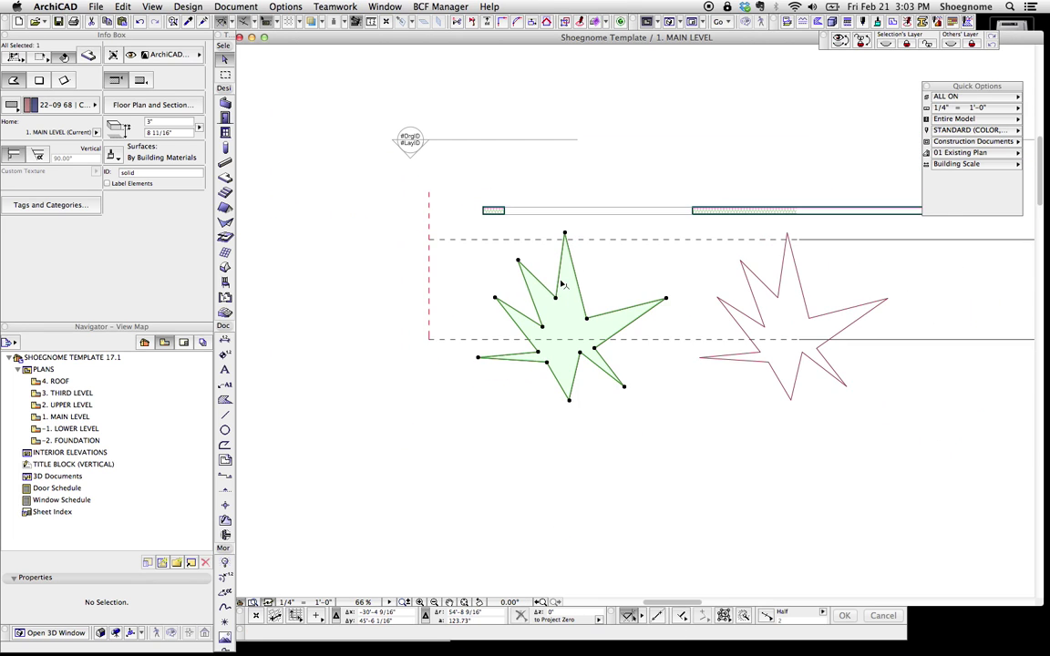
left_click(530, 252)
left_click(529, 250)
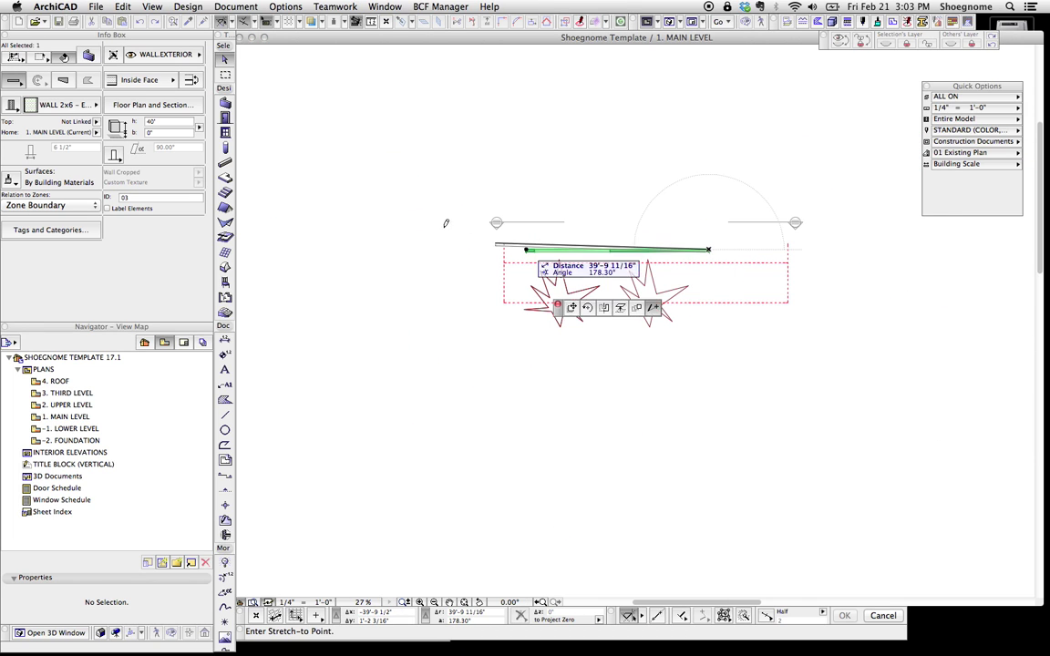
left_click(282, 249)
key("Escape")
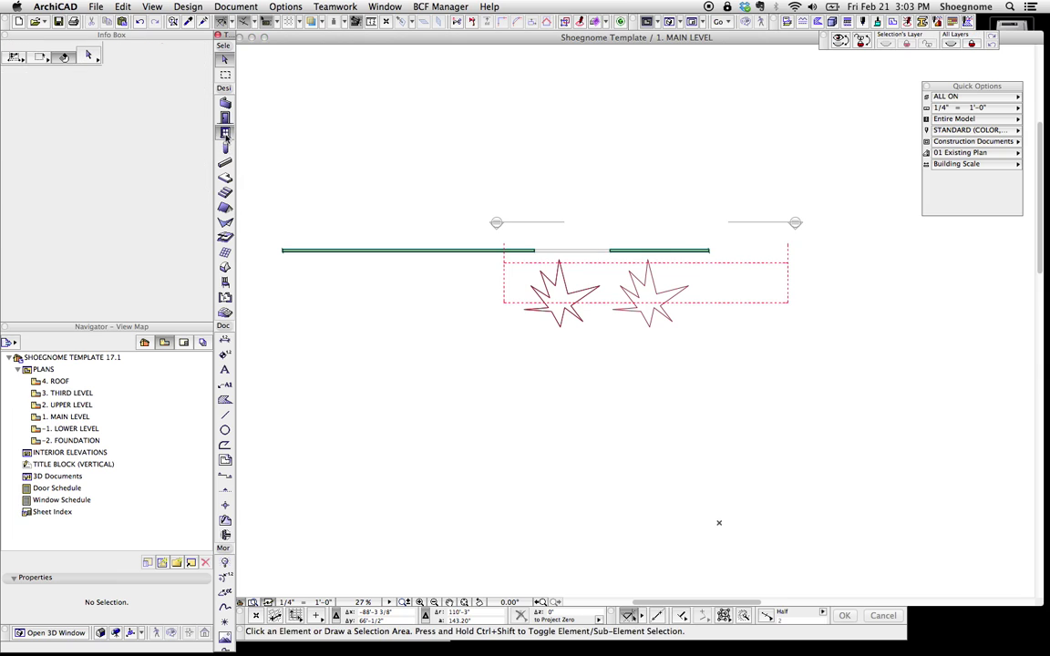
Place New Window 3 in the extended part of the wall and inspect it in the full 3D model.
left_click(225, 133)
left_click(390, 250)
left_click(397, 259)
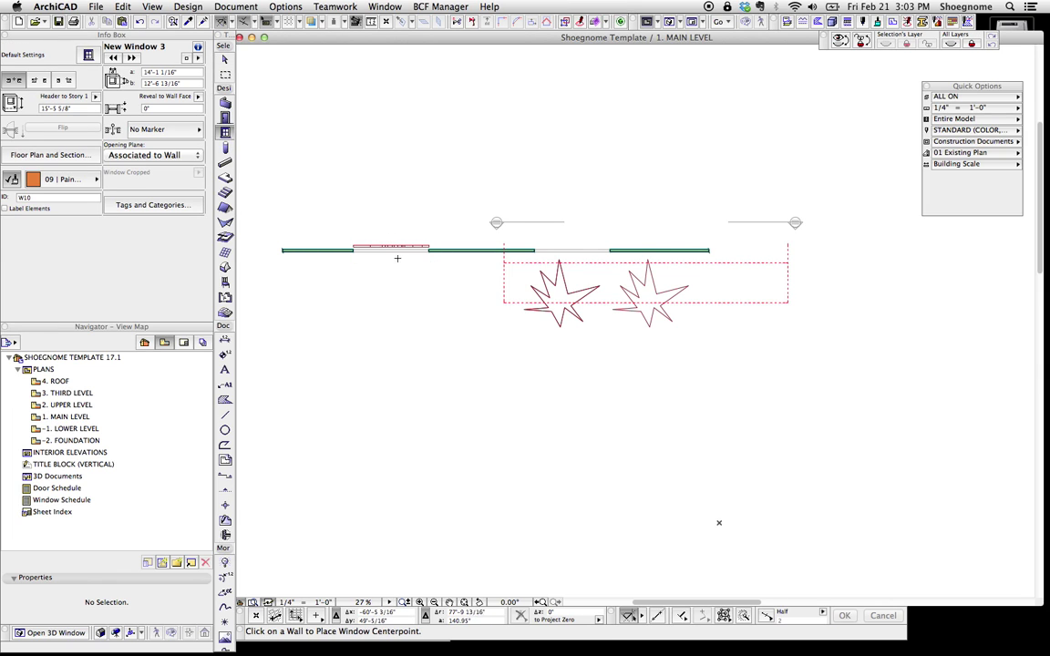
key("Escape")
scroll(432, 260, "up", 1)
key("F3")
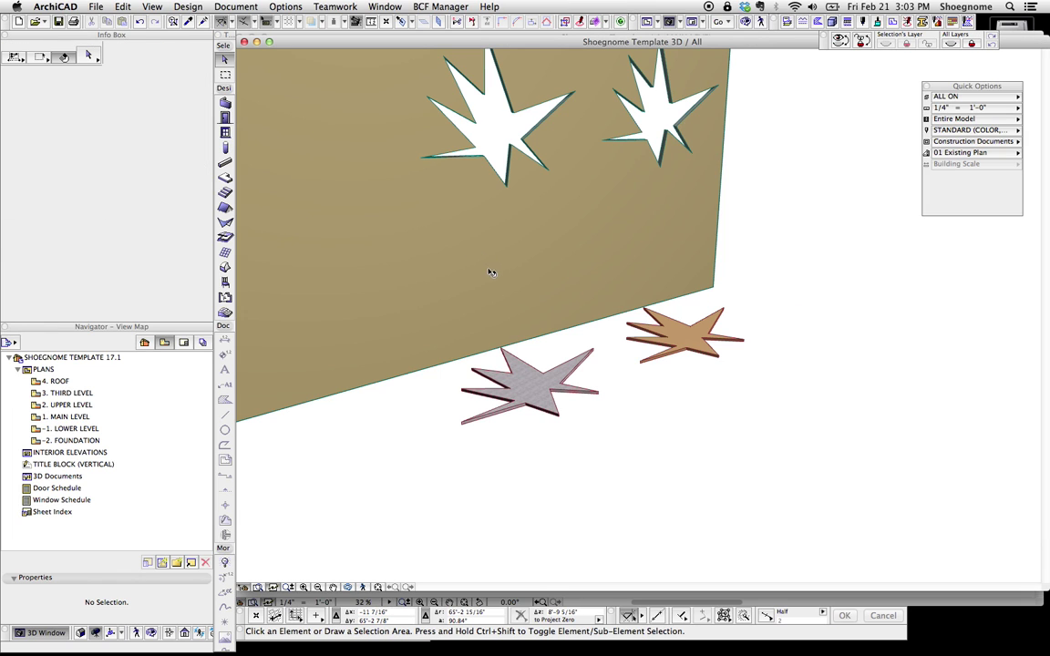
middle_click_drag(490, 273, 341, 191, "shift")
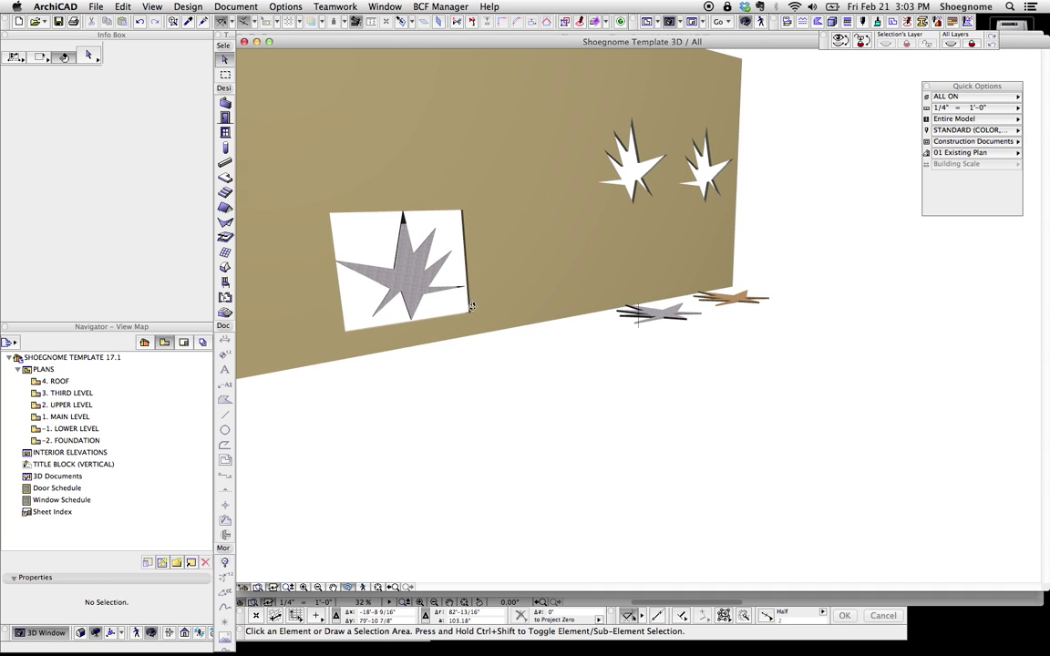
Save the overlapping wallhole and solid star slabs together as the window New Window 4 in the Embedded Library.
middle_click_drag(471, 306, 774, 321, "shift")
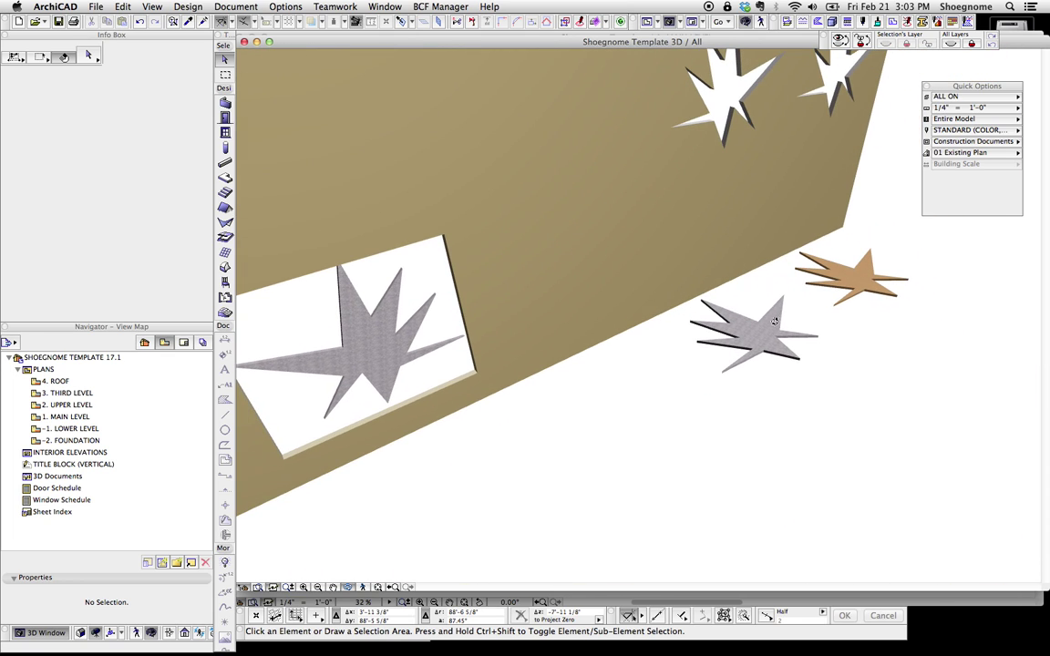
left_click(805, 383)
left_click(711, 316)
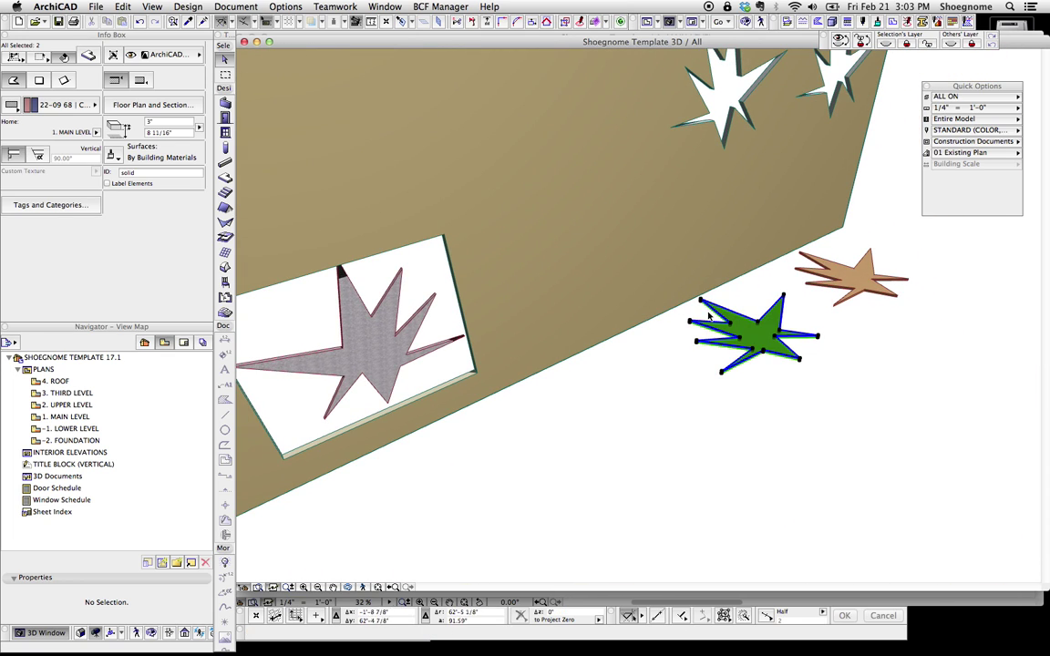
left_click(768, 351)
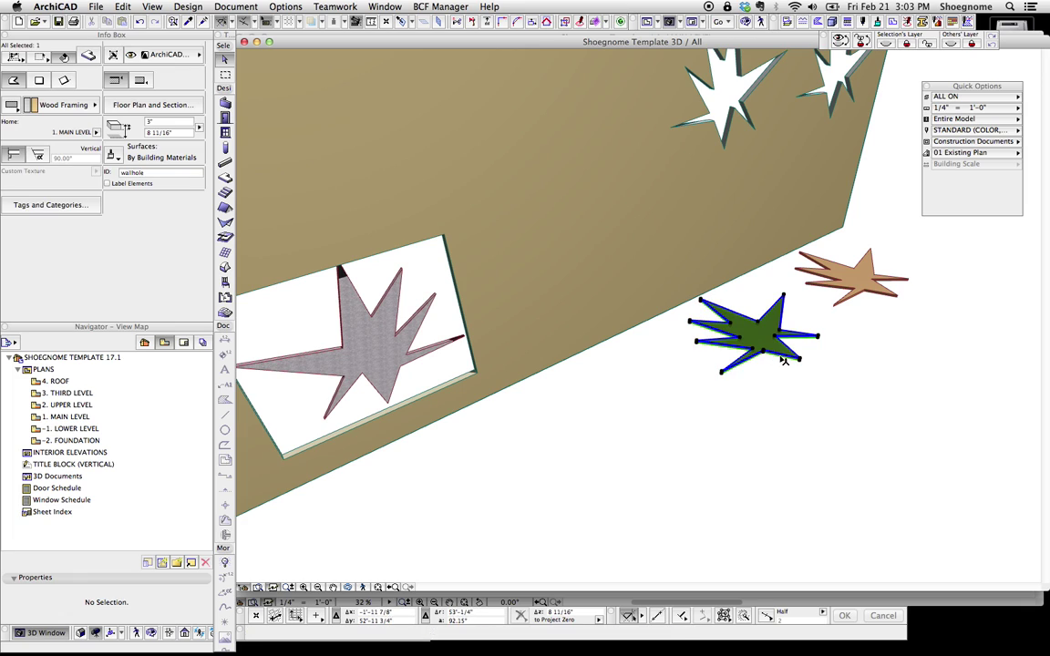
left_click(801, 364)
left_click(725, 317)
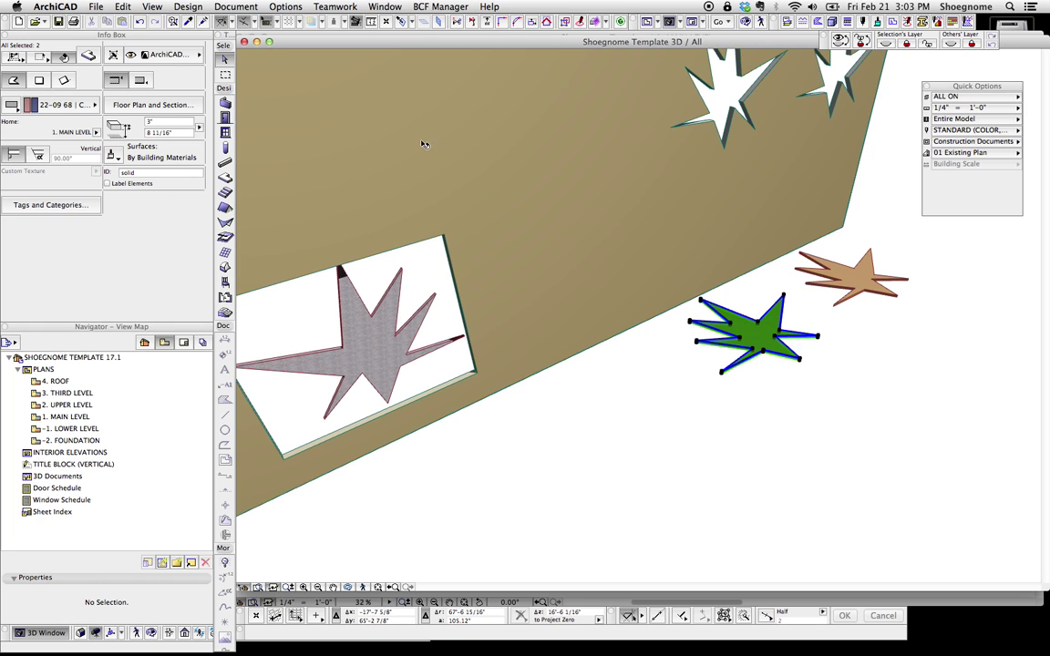
left_click(95, 6)
mouse_move(146, 179)
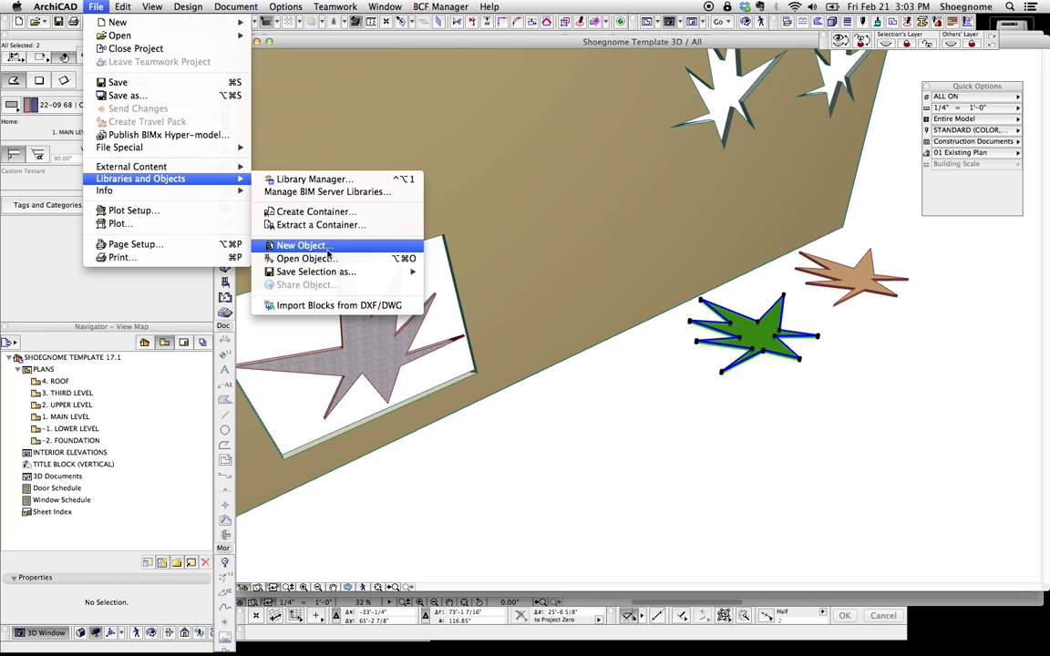
mouse_move(364, 275)
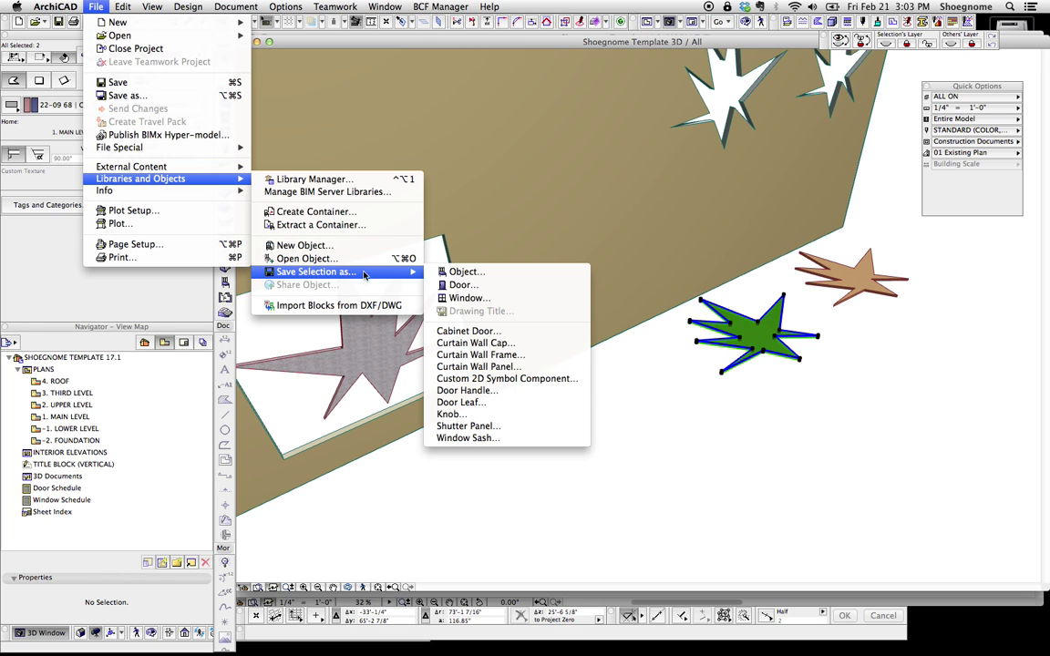
left_click(468, 299)
left_click(579, 308)
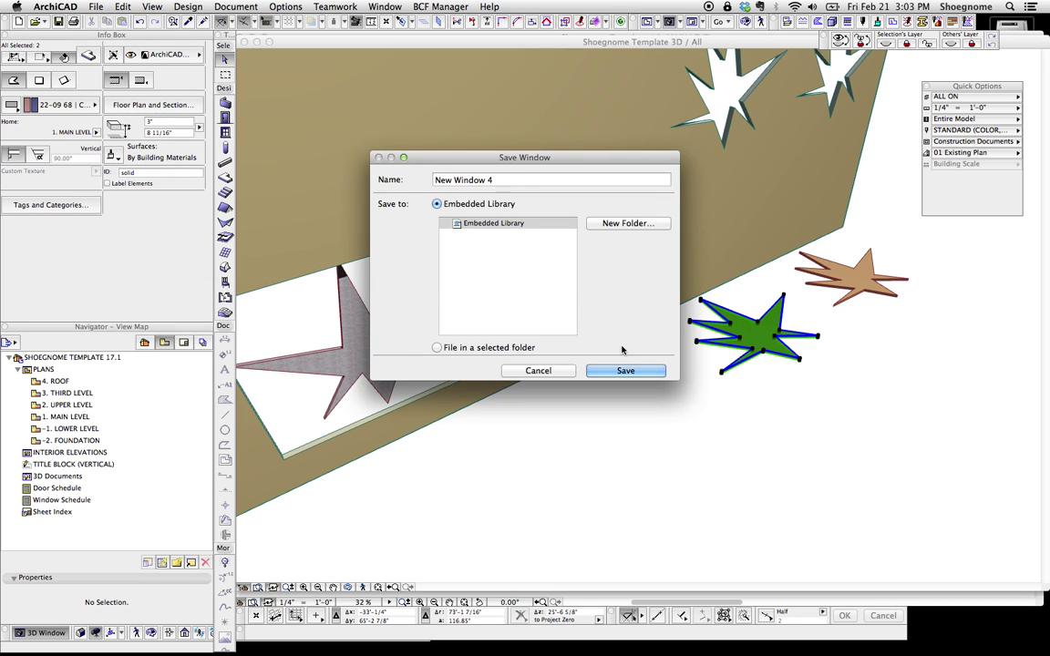
left_click(625, 370)
key("Return")
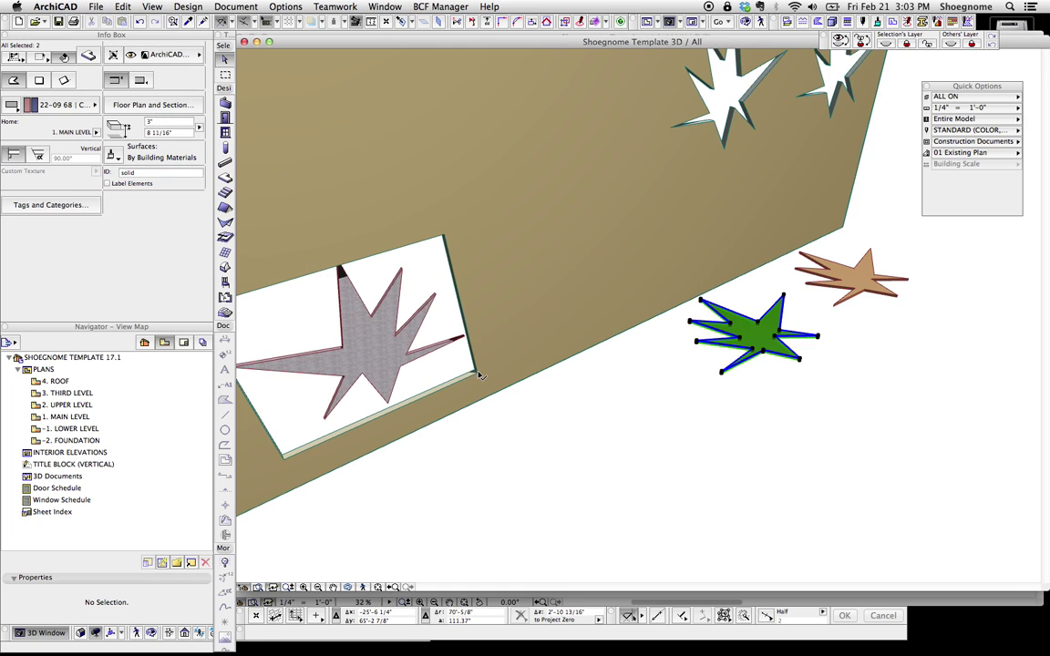
Copy the placed New Window 3 along the wall toward the star openings and switch the copy to New Window 4.
left_click(477, 373)
key("shift+super+d")
left_click(476, 372)
left_click(683, 302)
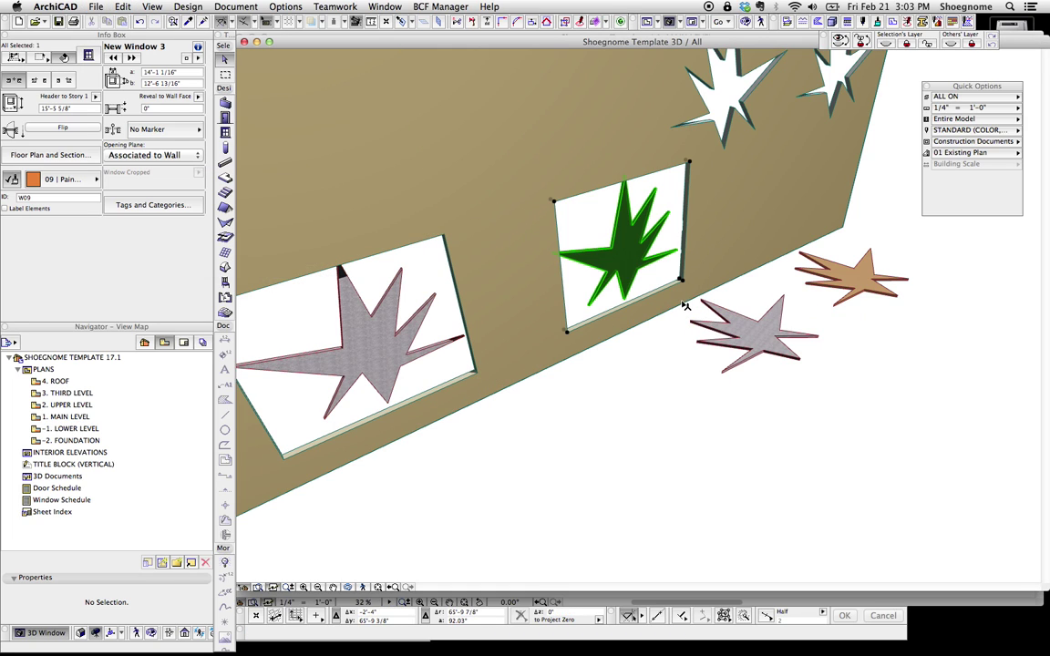
left_click(133, 58)
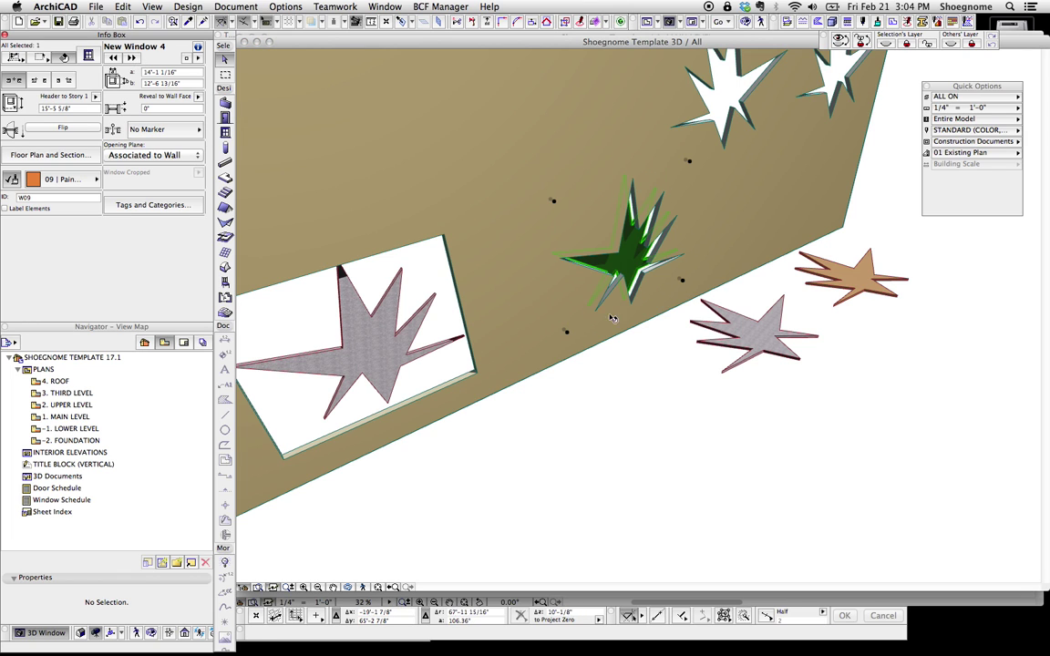
key("Escape")
key("o")
left_click_drag(643, 290, 464, 248)
scroll(684, 255, "up", 5)
middle_click_drag(672, 269, 557, 365, "shift")
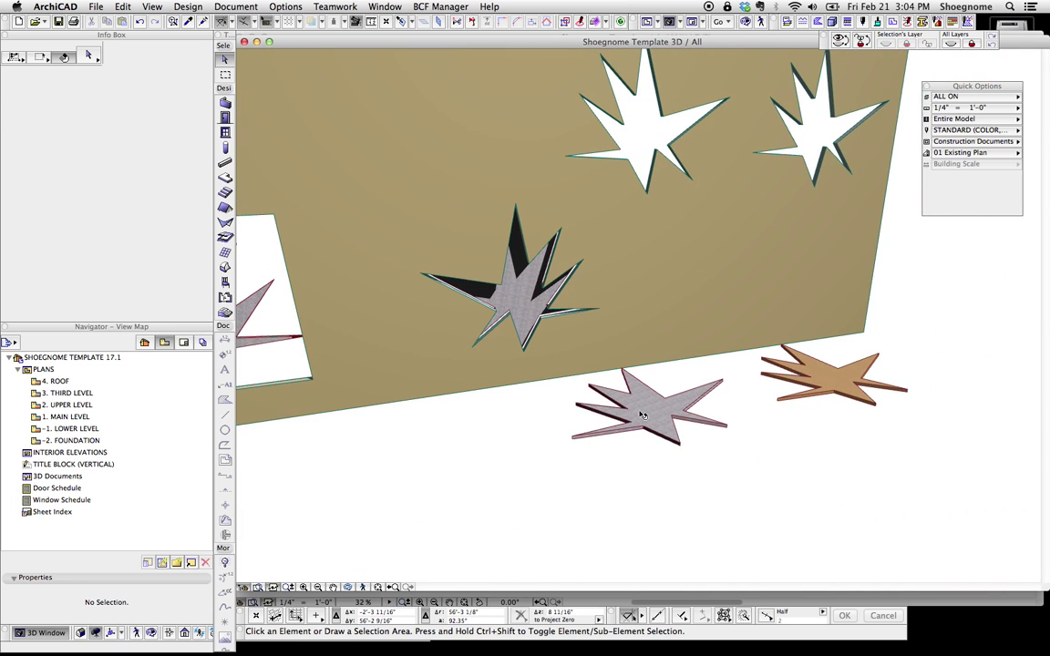
Set the base elevation of both the wallhole and solid star slabs to 0".
left_click(637, 424)
left_click(684, 462)
left_click(642, 423)
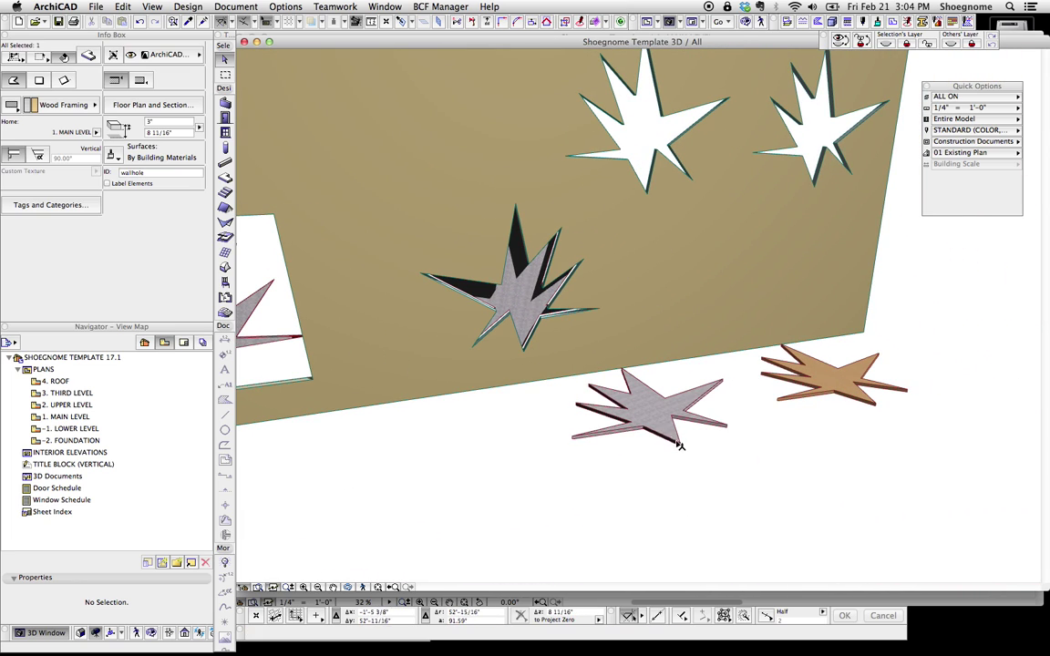
left_click(697, 459)
left_click(616, 409)
double_click(616, 410)
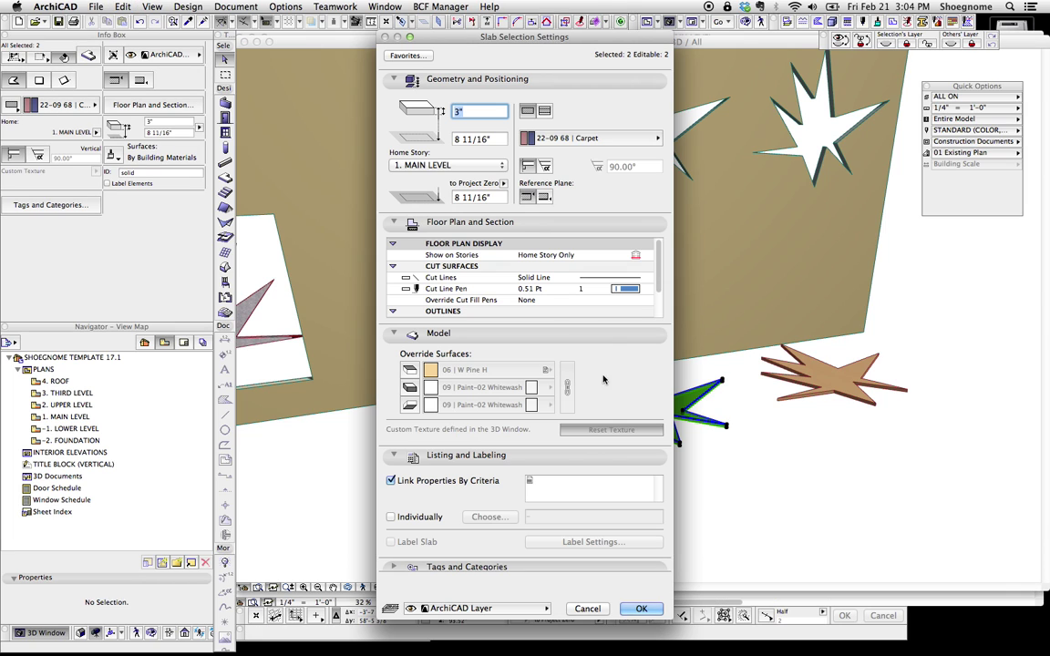
type("0")
key("Return")
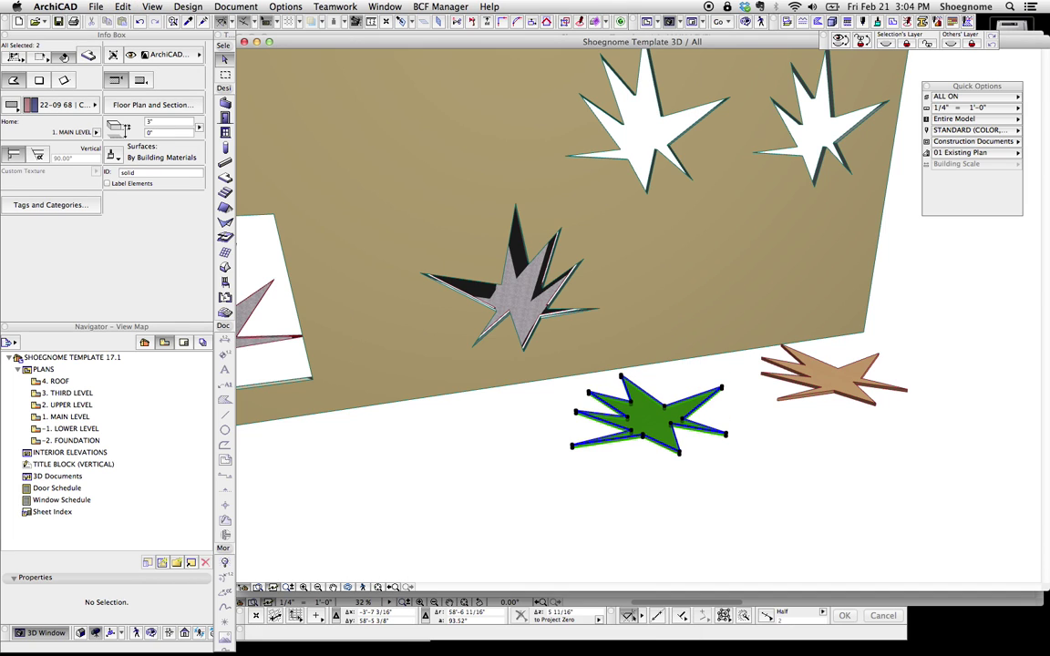
key("super+t")
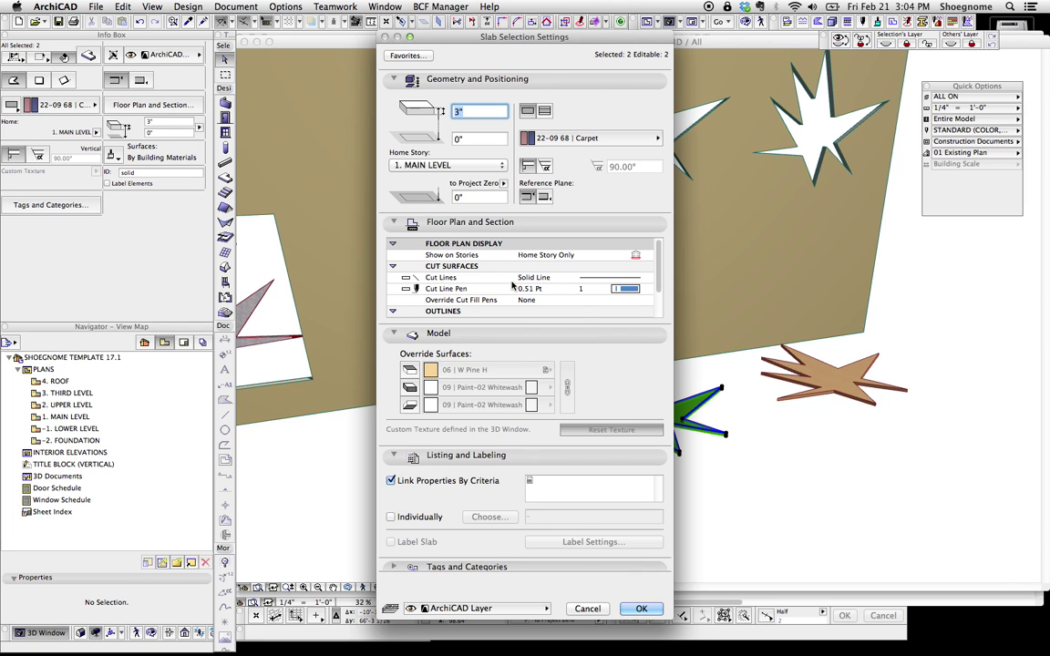
key("Escape")
Save the two overlapping star slabs as a window on the horizontal plane again, overwriting New Window 4 in the Embedded Library.
left_click(98, 7)
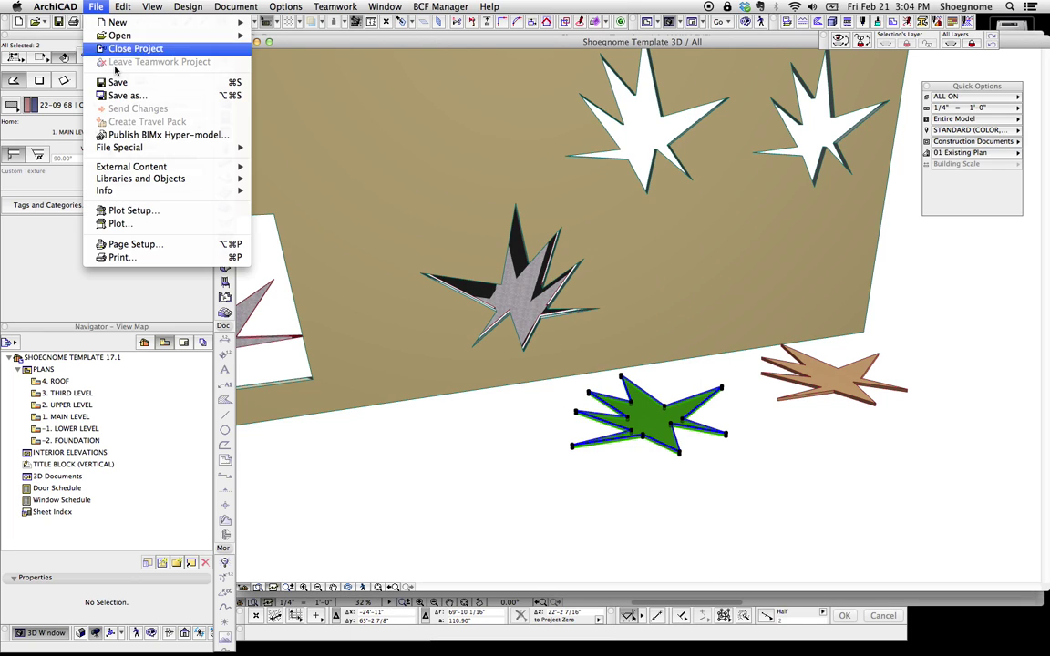
mouse_move(150, 179)
mouse_move(344, 272)
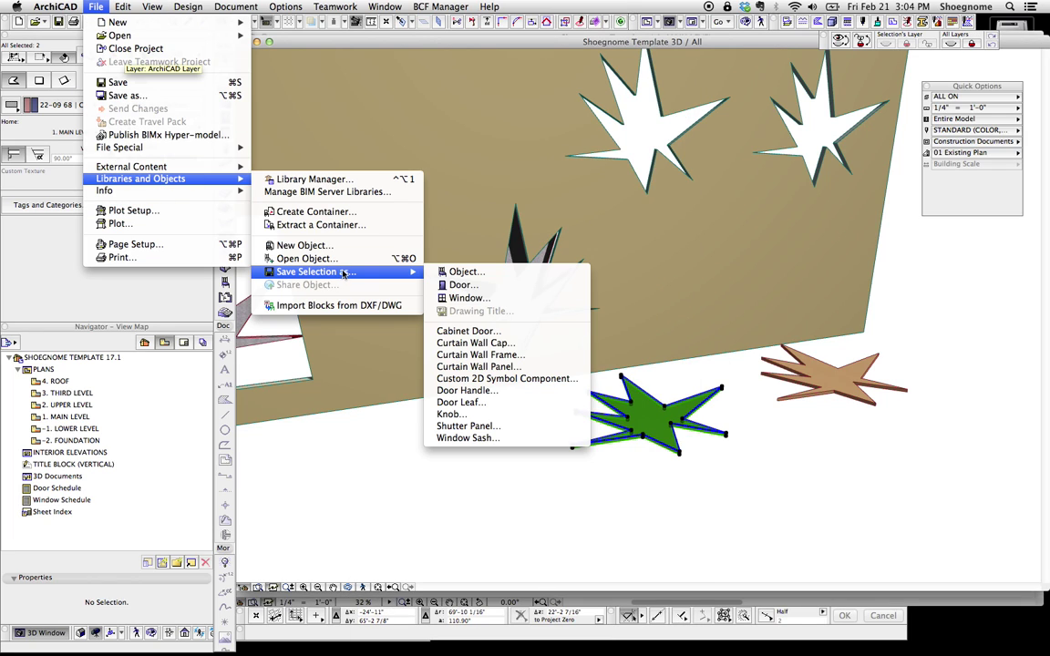
left_click(469, 298)
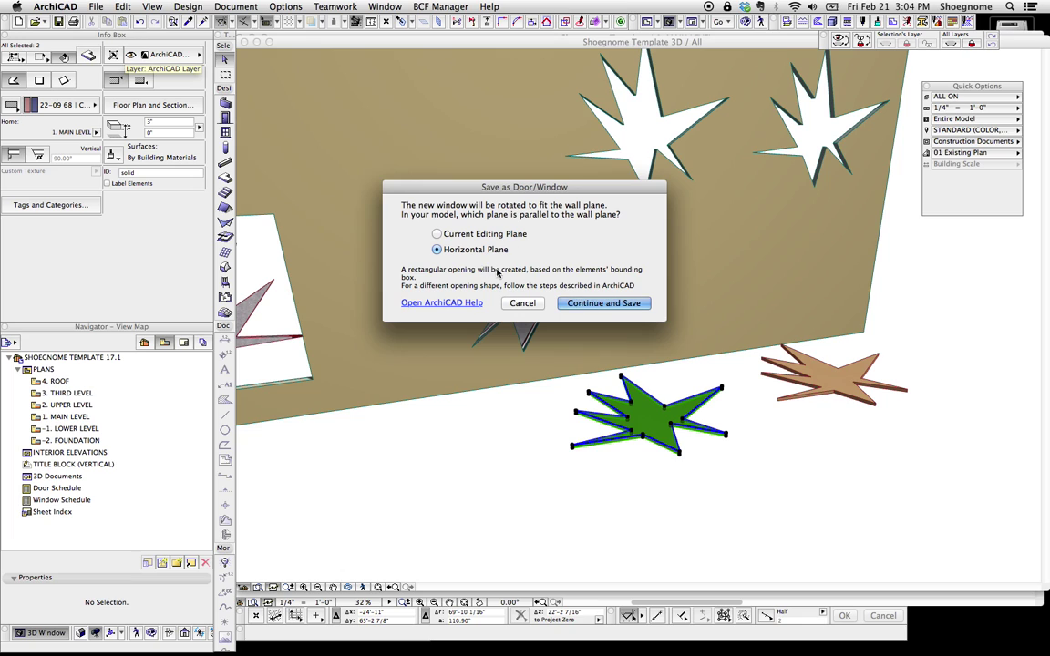
left_click(604, 303)
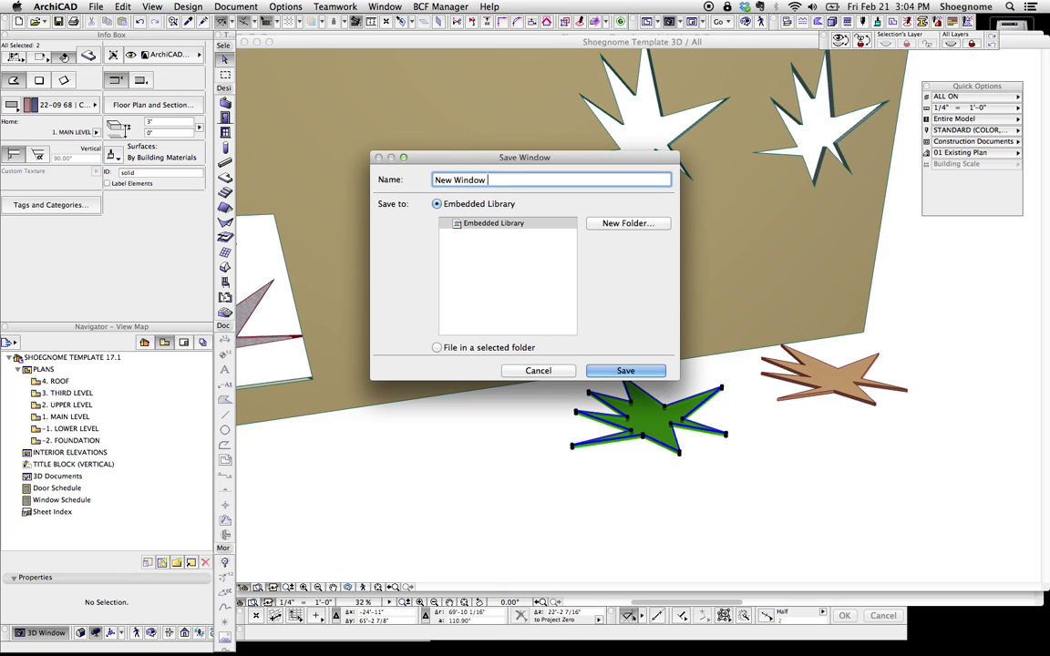
type("4")
key("Return")
left_click(610, 269)
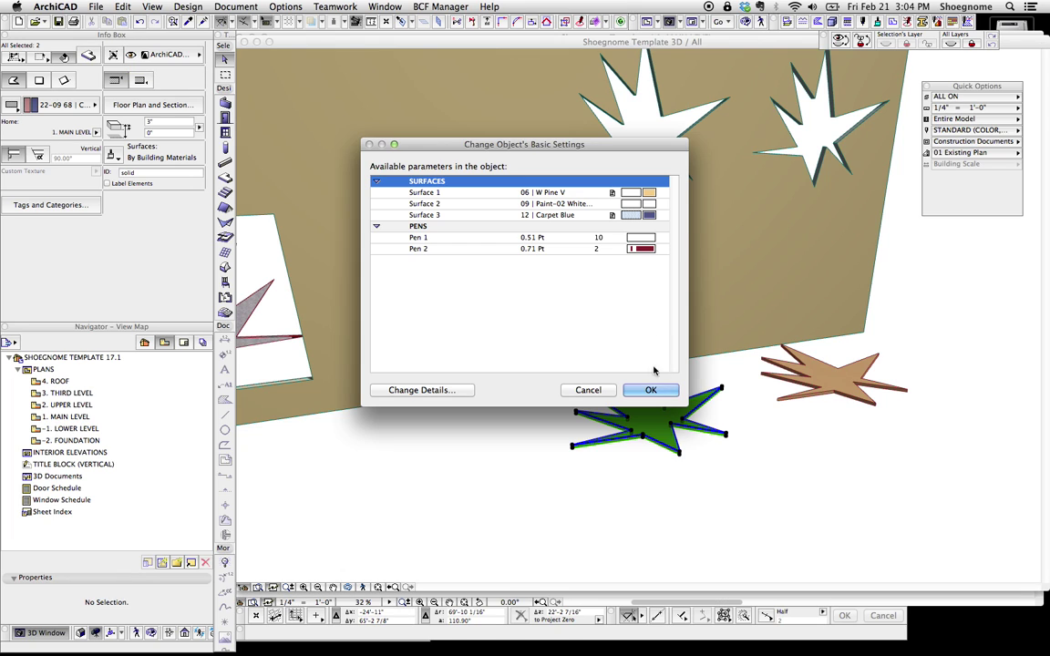
key("Return")
Refresh the placed New Window 4 by switching it to the adjacent library window and back.
left_click(555, 301)
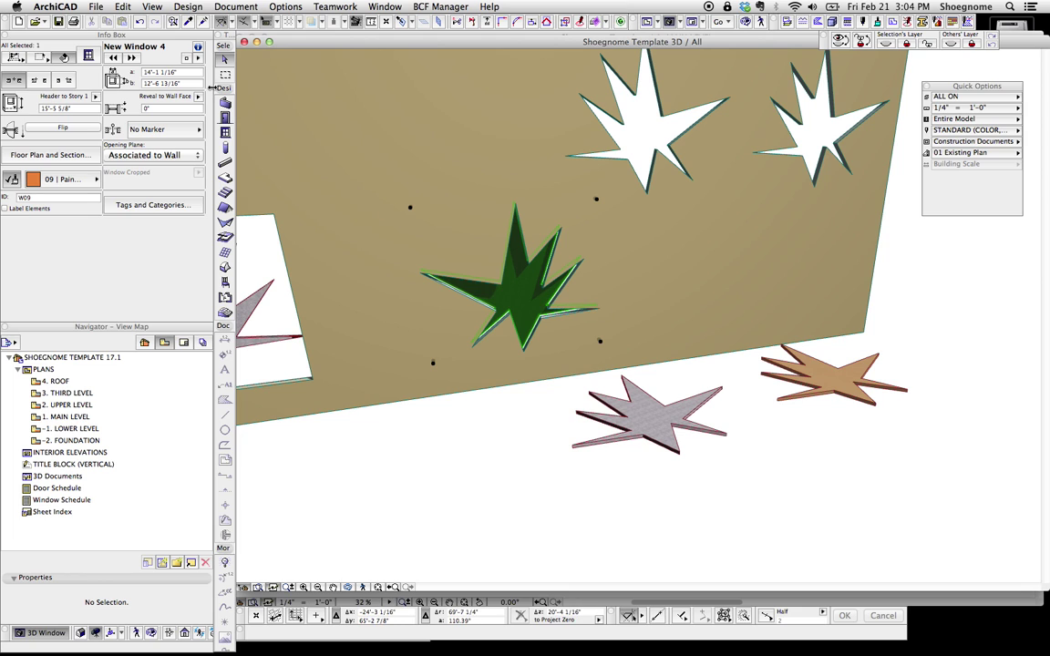
left_click(115, 59)
left_click(134, 61)
key("Escape")
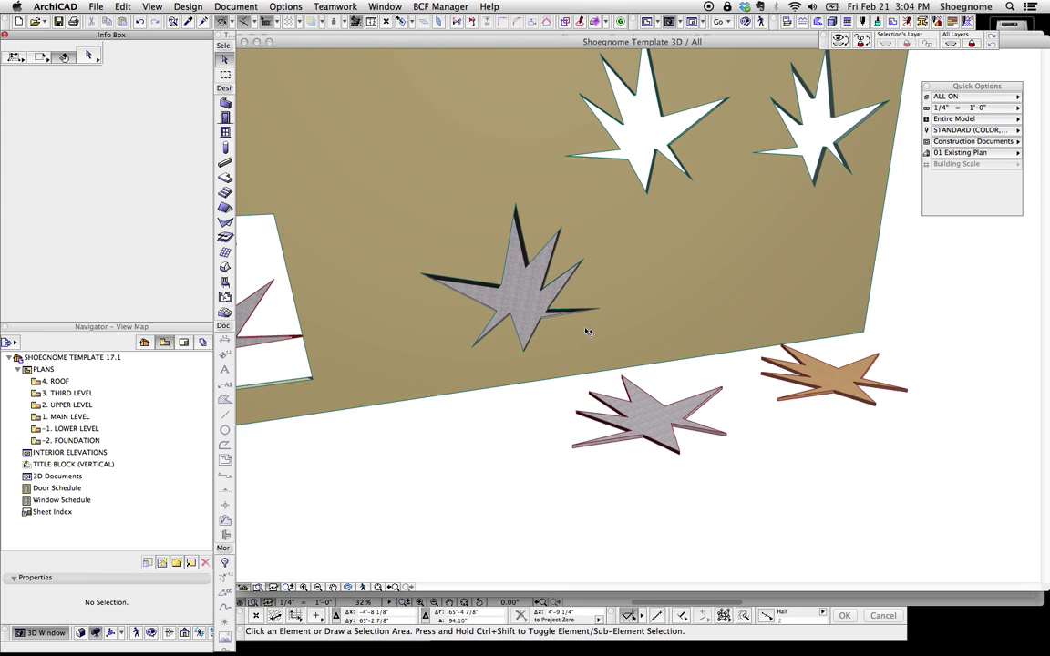
Examine the recessed carpet star and its wall opening from both sides of the wall in 3D.
middle_click_drag(611, 345, 635, 260, "shift")
left_click(635, 261)
left_click_drag(756, 136, 840, 135)
key("Escape")
middle_click_drag(740, 299, 547, 326, "shift")
key("Escape")
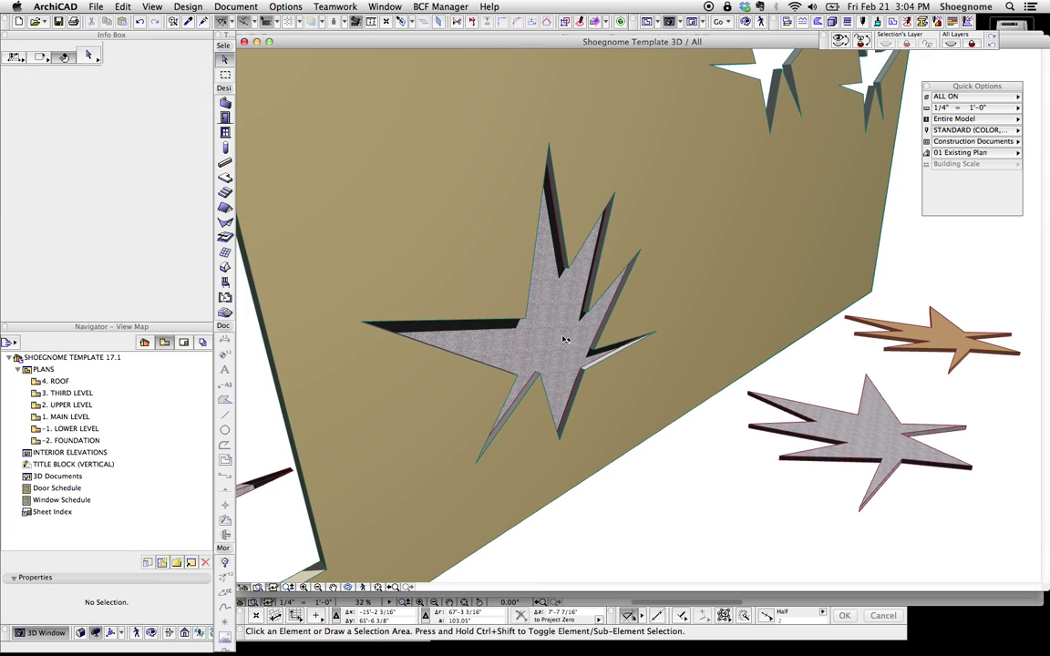
left_click(559, 341)
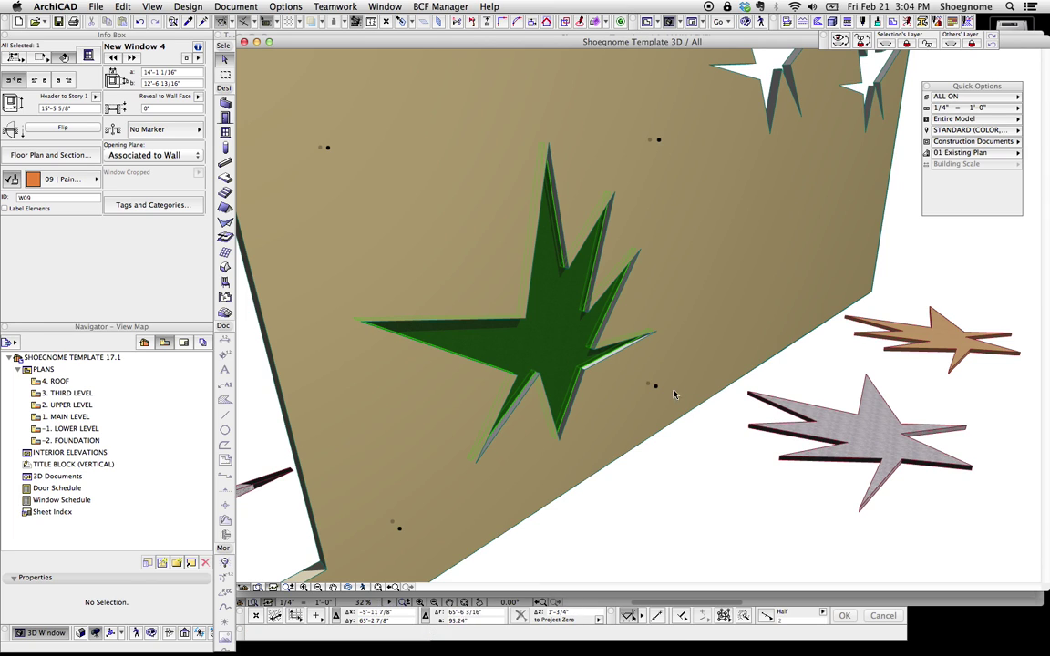
scroll(653, 375, "down", 3)
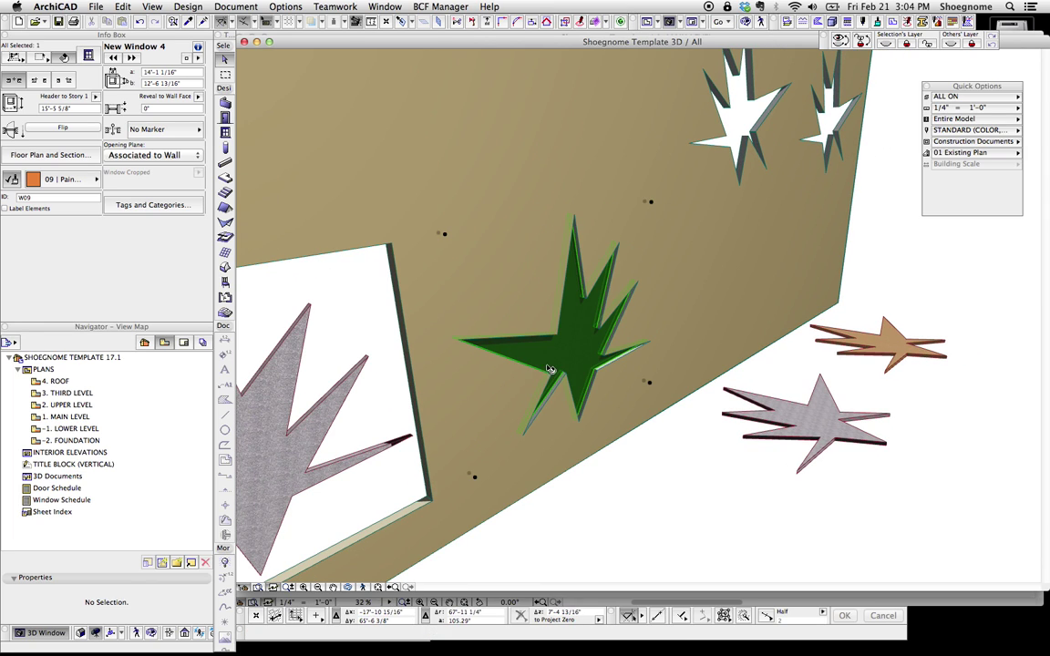
middle_click_drag(538, 377, 563, 374, "shift")
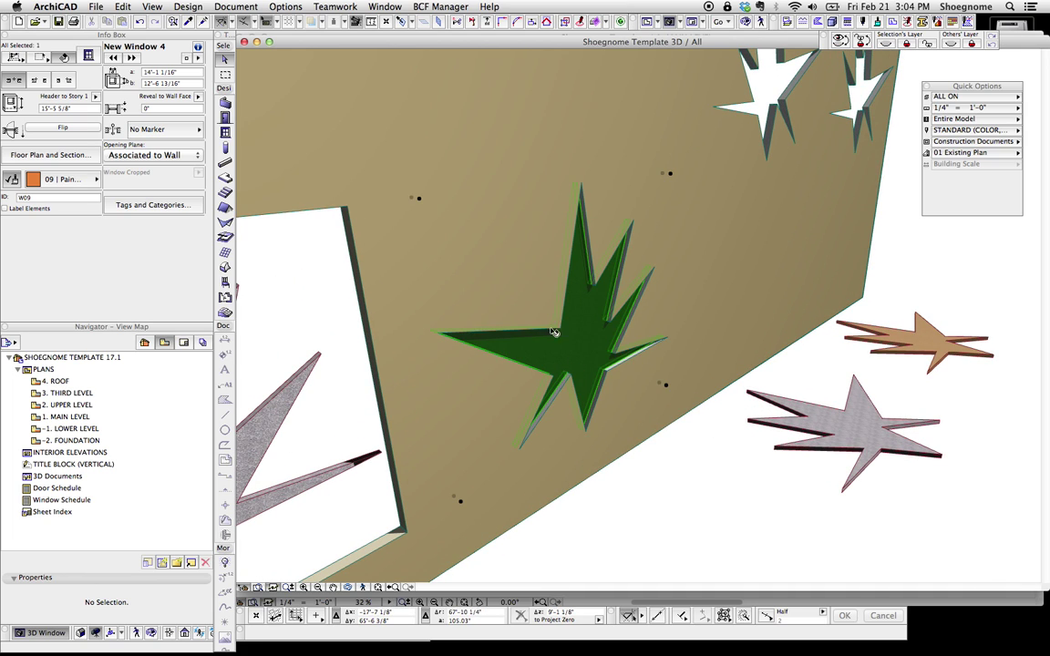
key("Escape")
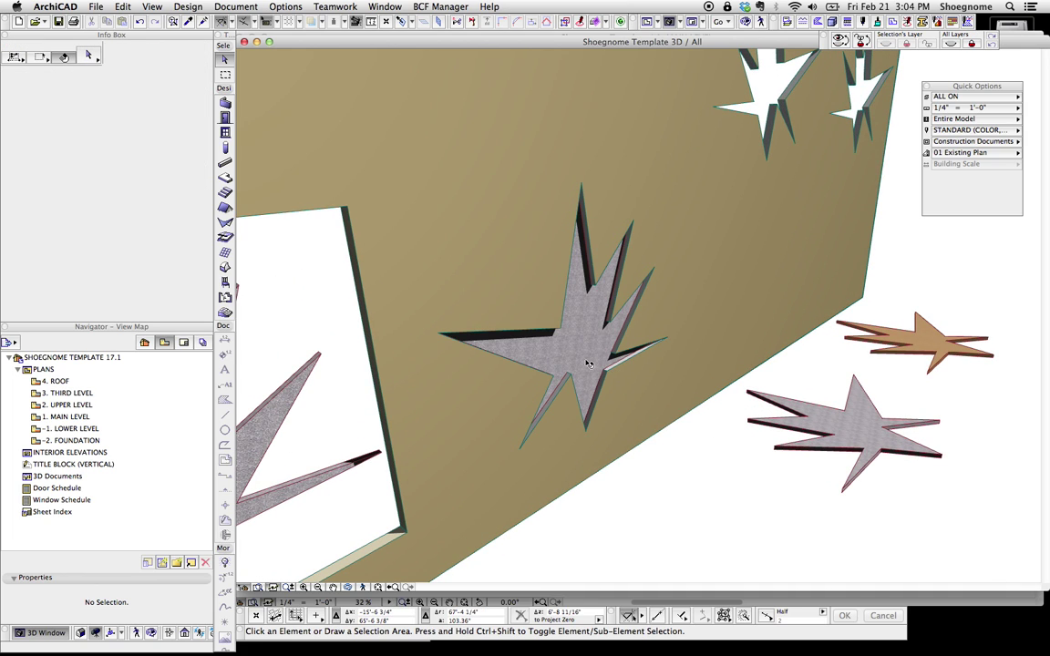
mouse_move(588, 364)
middle_mouse_down("shift")
mouse_move(440, 331)
mouse_move(989, 336)
mouse_move(661, 335)
mouse_move(733, 333)
mouse_move(672, 342)
mouse_move(802, 314)
mouse_move(706, 341)
mouse_move(563, 345)
mouse_move(584, 344)
mouse_move(557, 325)
middle_mouse_up("shift")
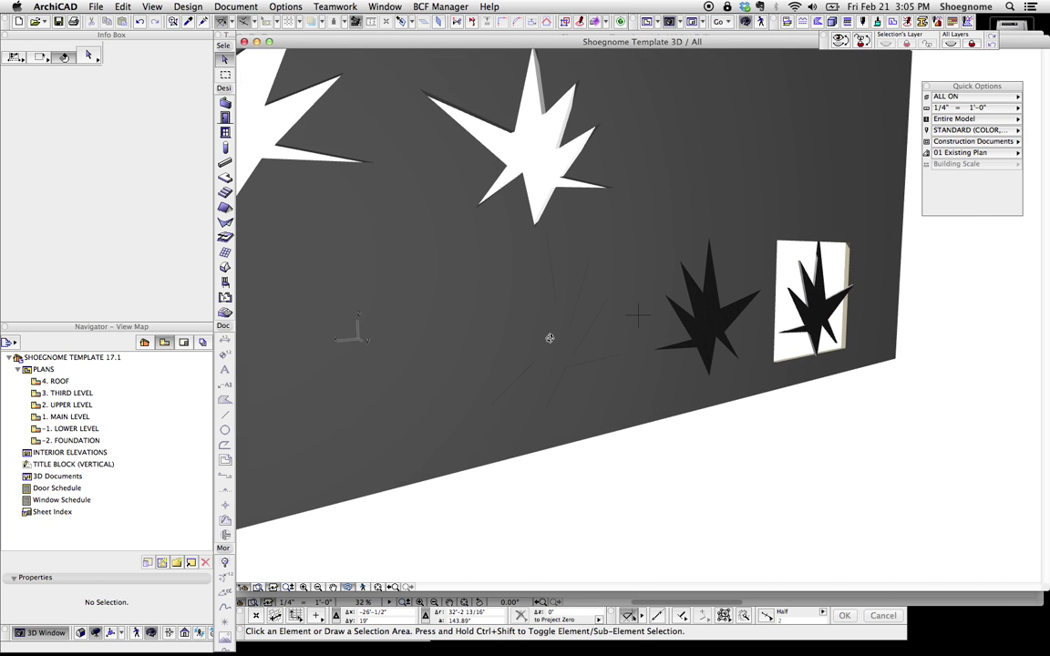
scroll(723, 313, "up", 5)
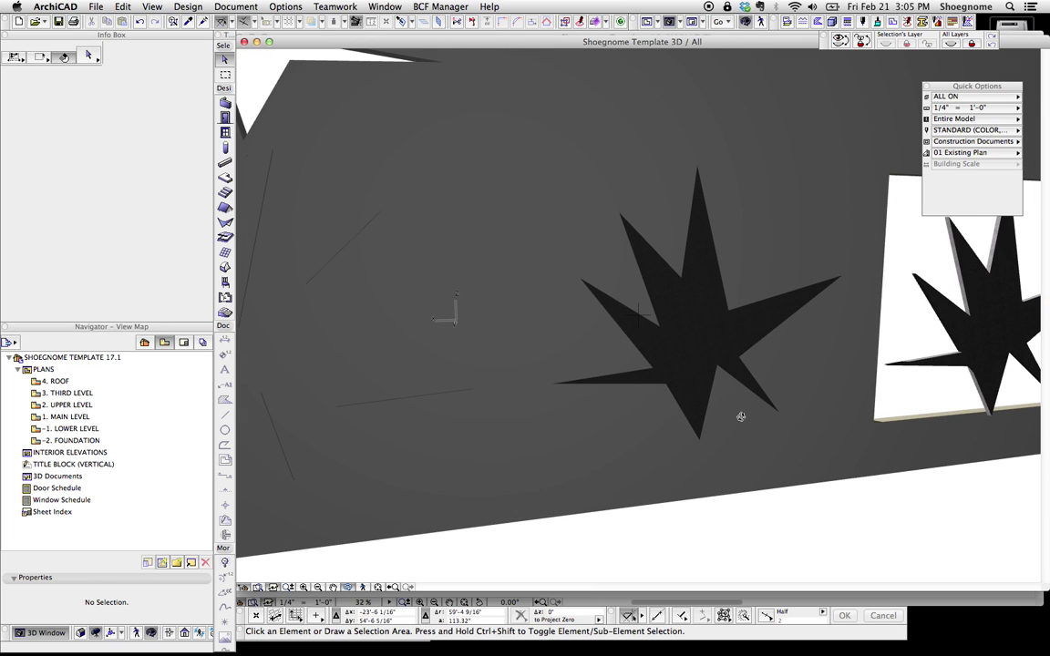
middle_click_drag(737, 368, 516, 305, "shift")
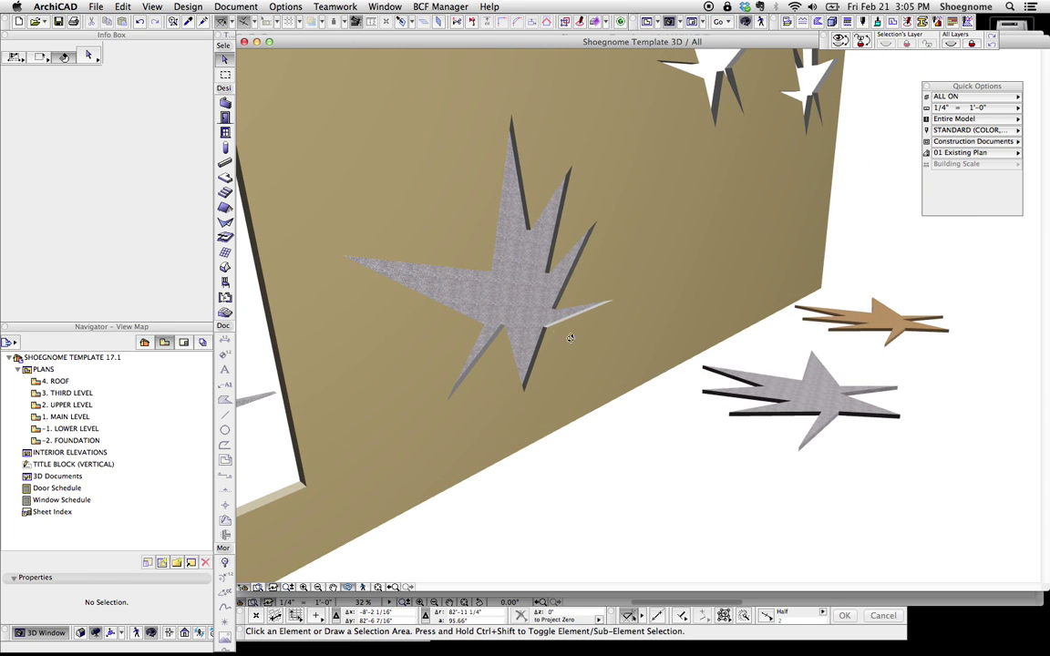
Place a copy of the wallhole star slab in front of the overlapping pair and check the IDs of the star slabs.
left_click(816, 402)
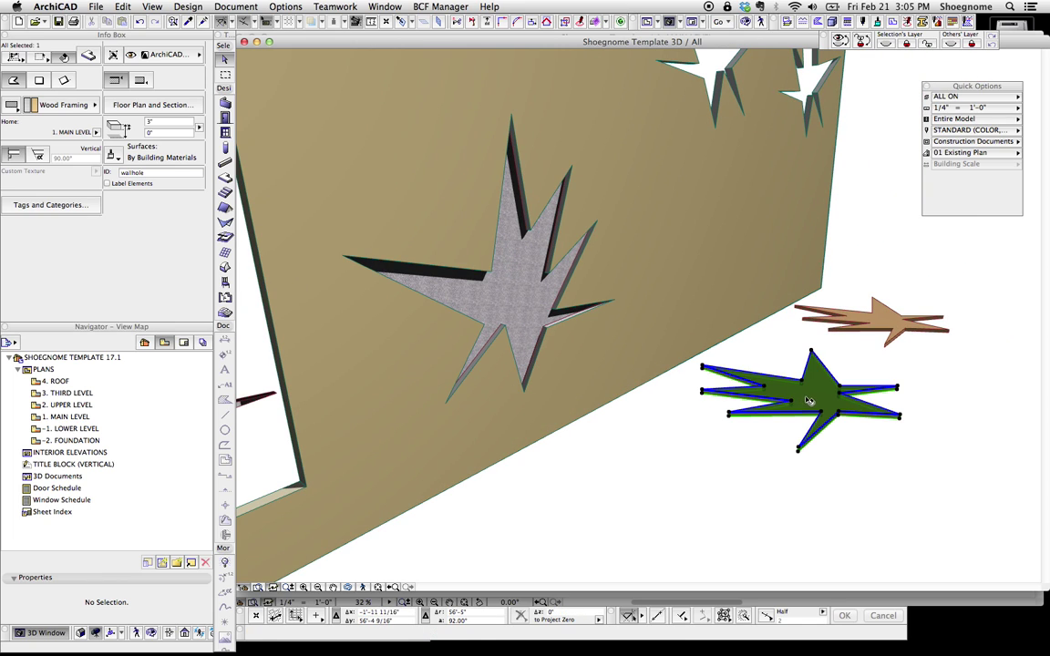
left_click(818, 401)
key("shift+super+d")
left_click(814, 400)
left_click(705, 477)
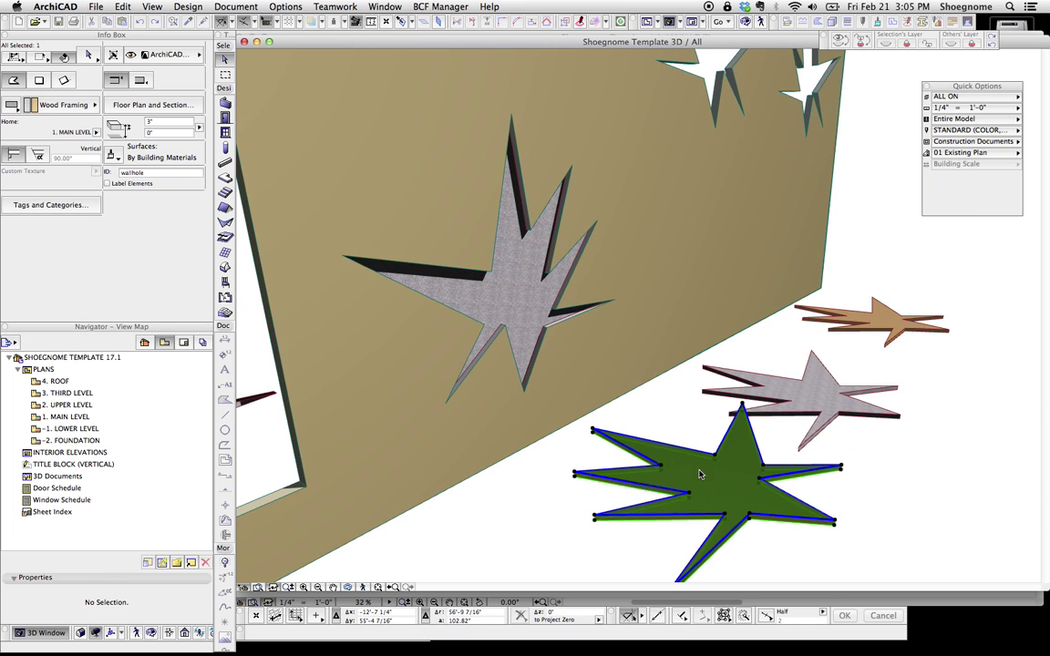
left_click(816, 415)
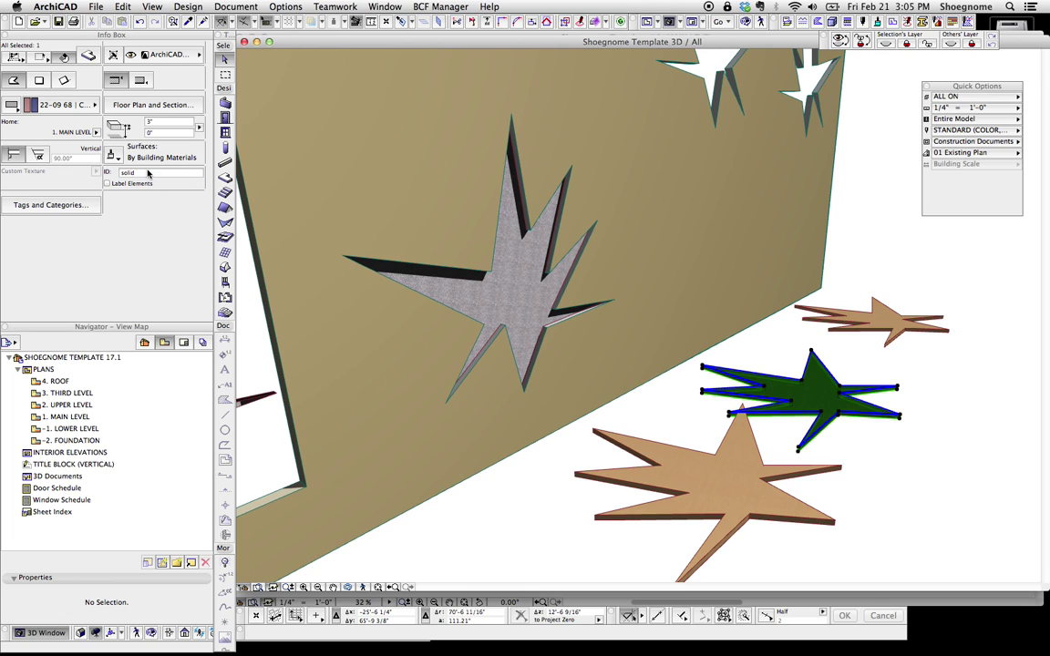
left_click(180, 174)
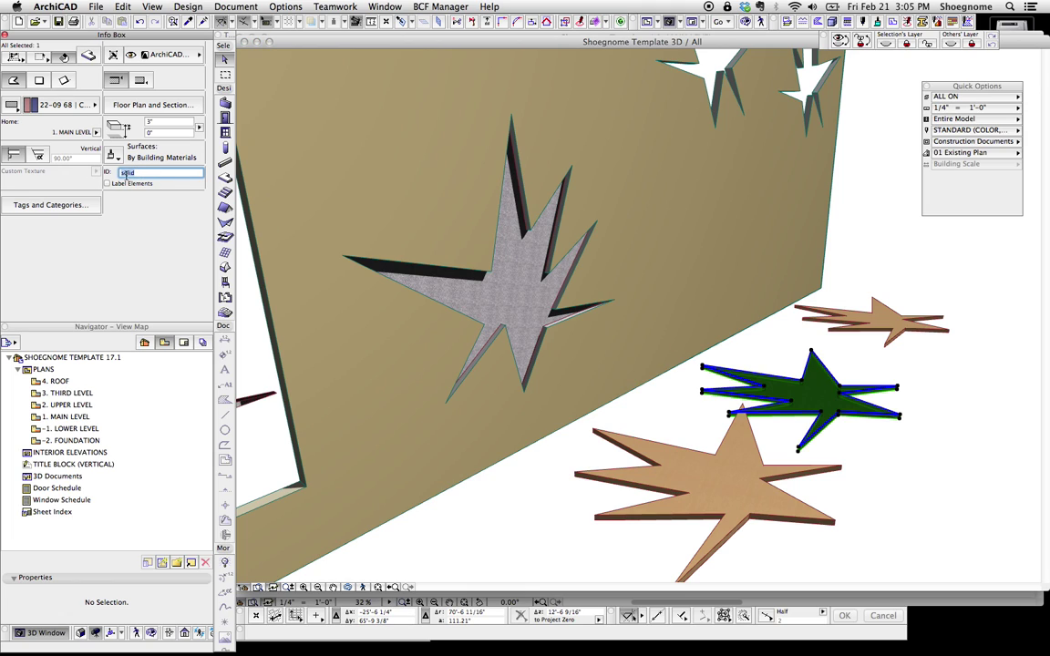
left_click(702, 462)
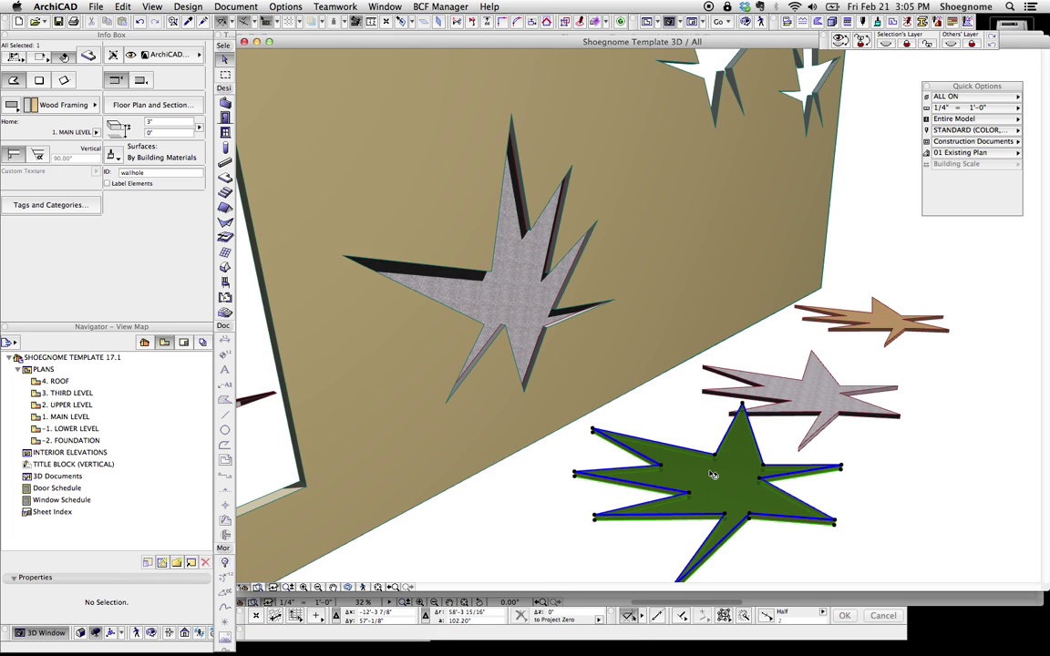
left_click(886, 328)
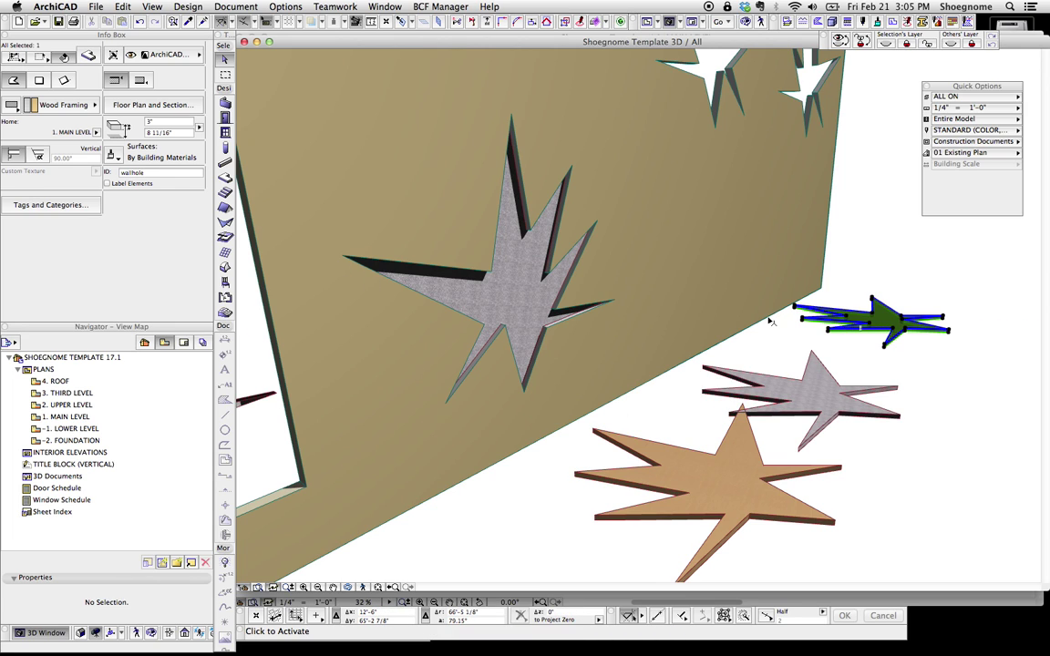
scroll(747, 279, "down", 5)
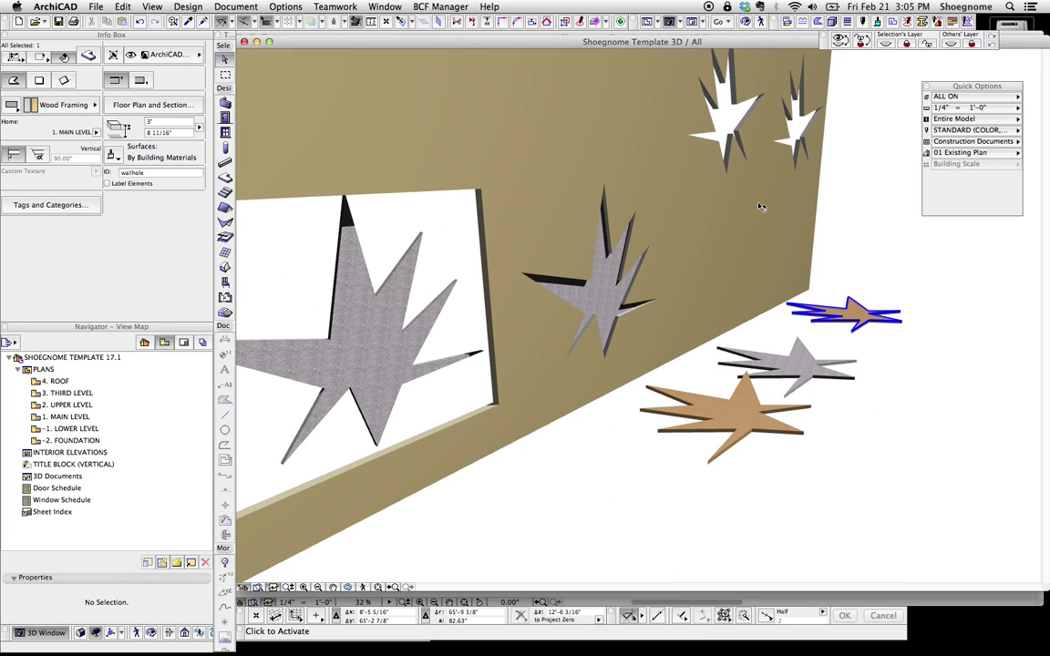